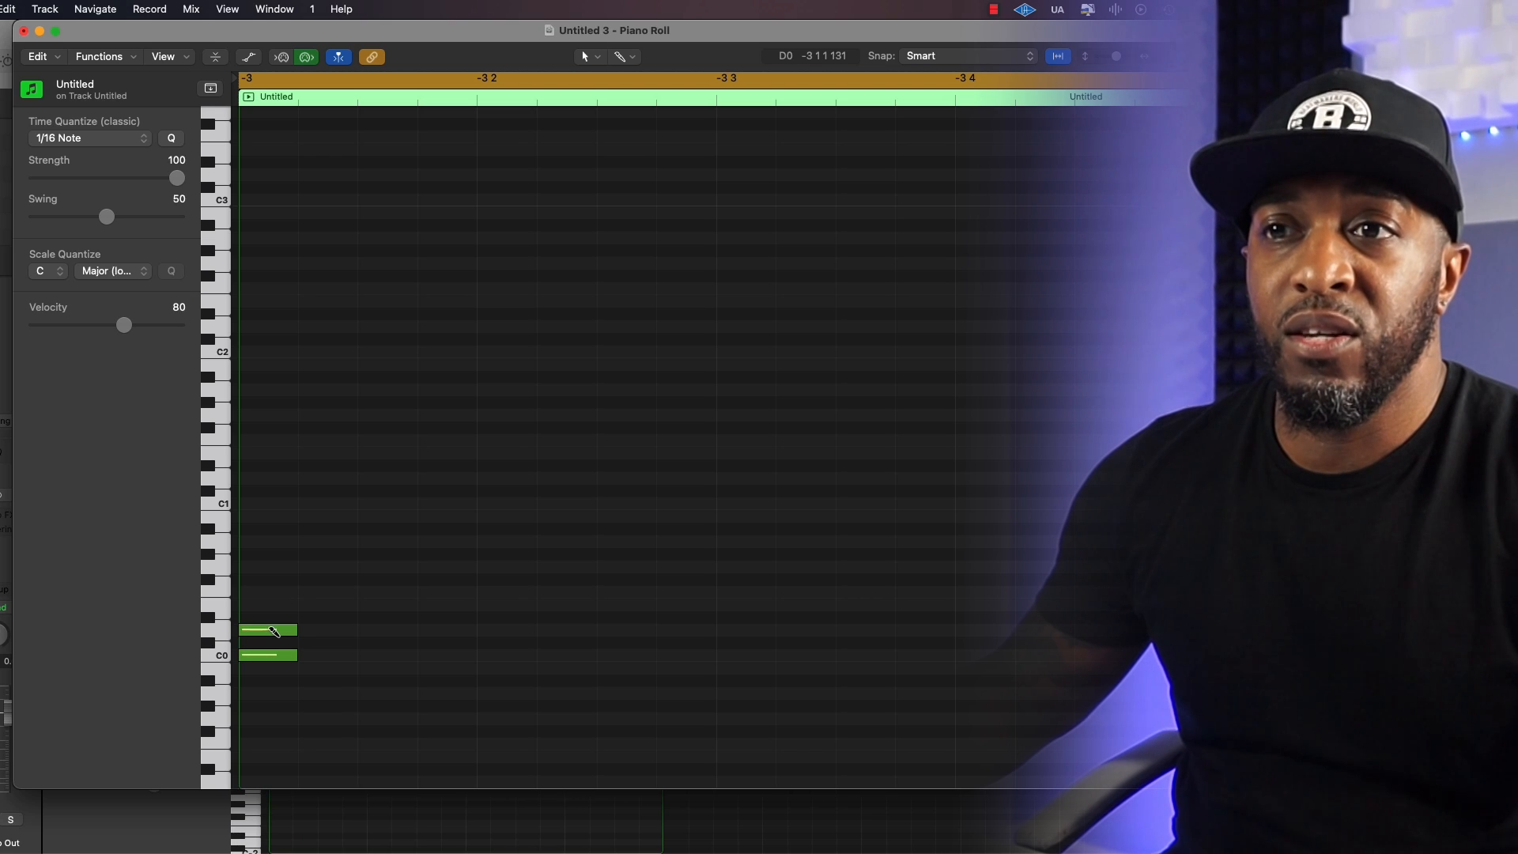
Step: Pencil in a stack of short notes on the C major scale from C0 up to C1 at the region start, deleting the stray extra note
left_click(269, 629)
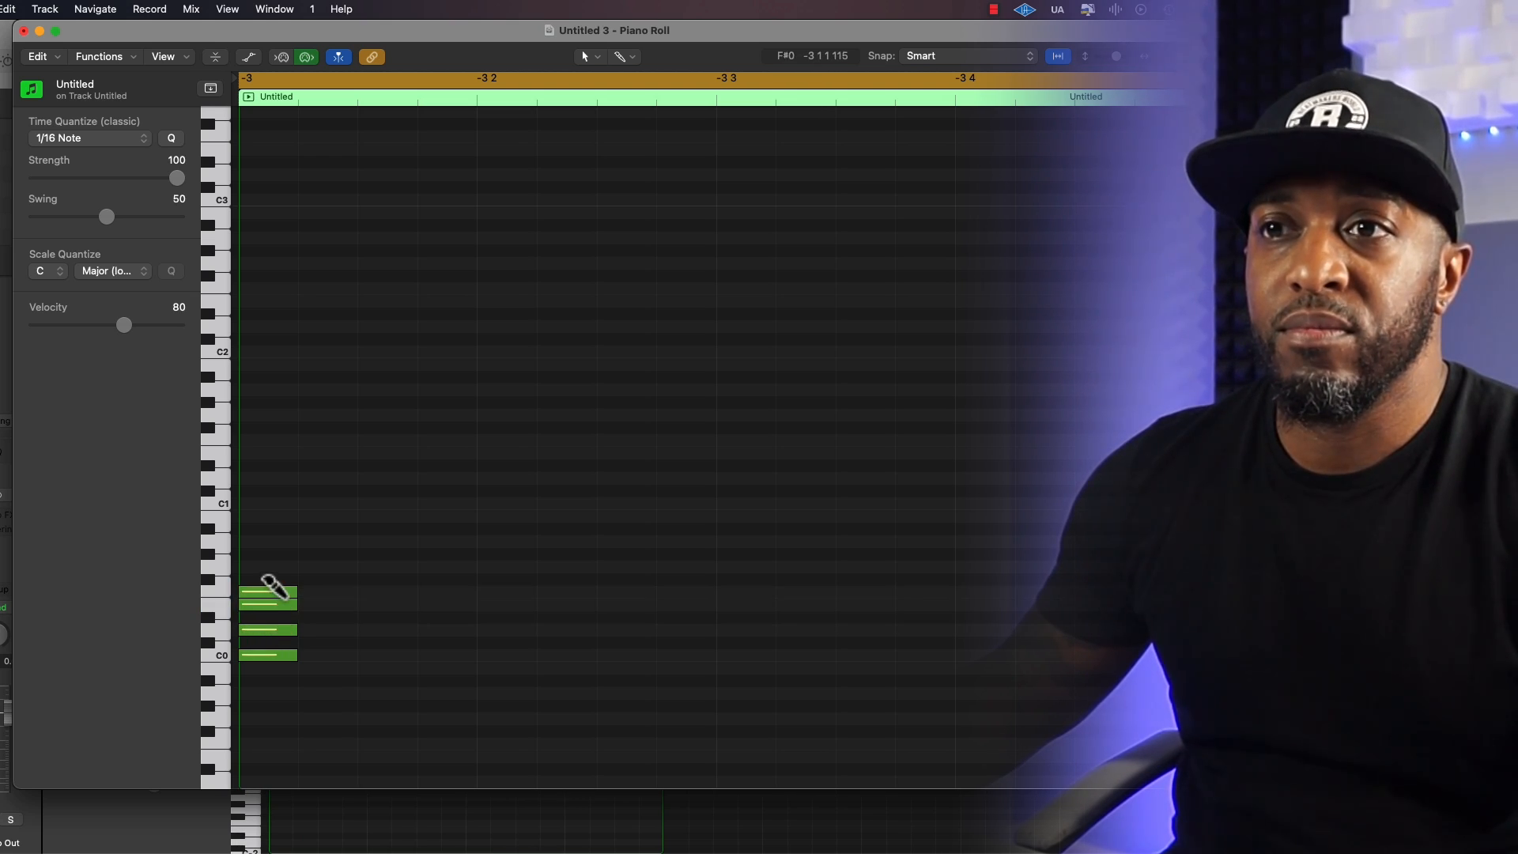
left_click(269, 566)
left_click(269, 541)
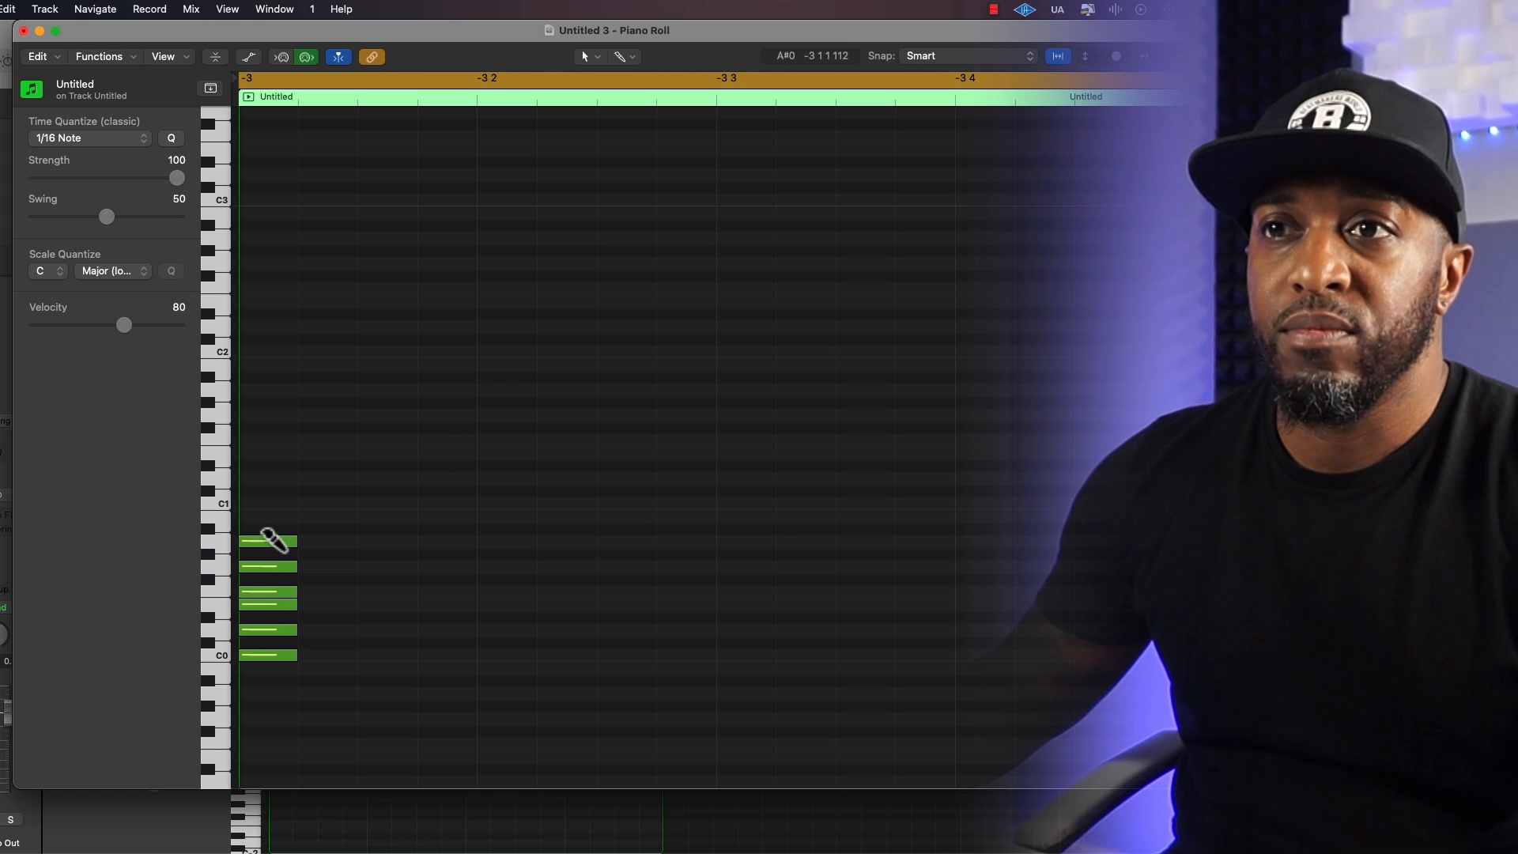
left_click(273, 516)
left_click(269, 503)
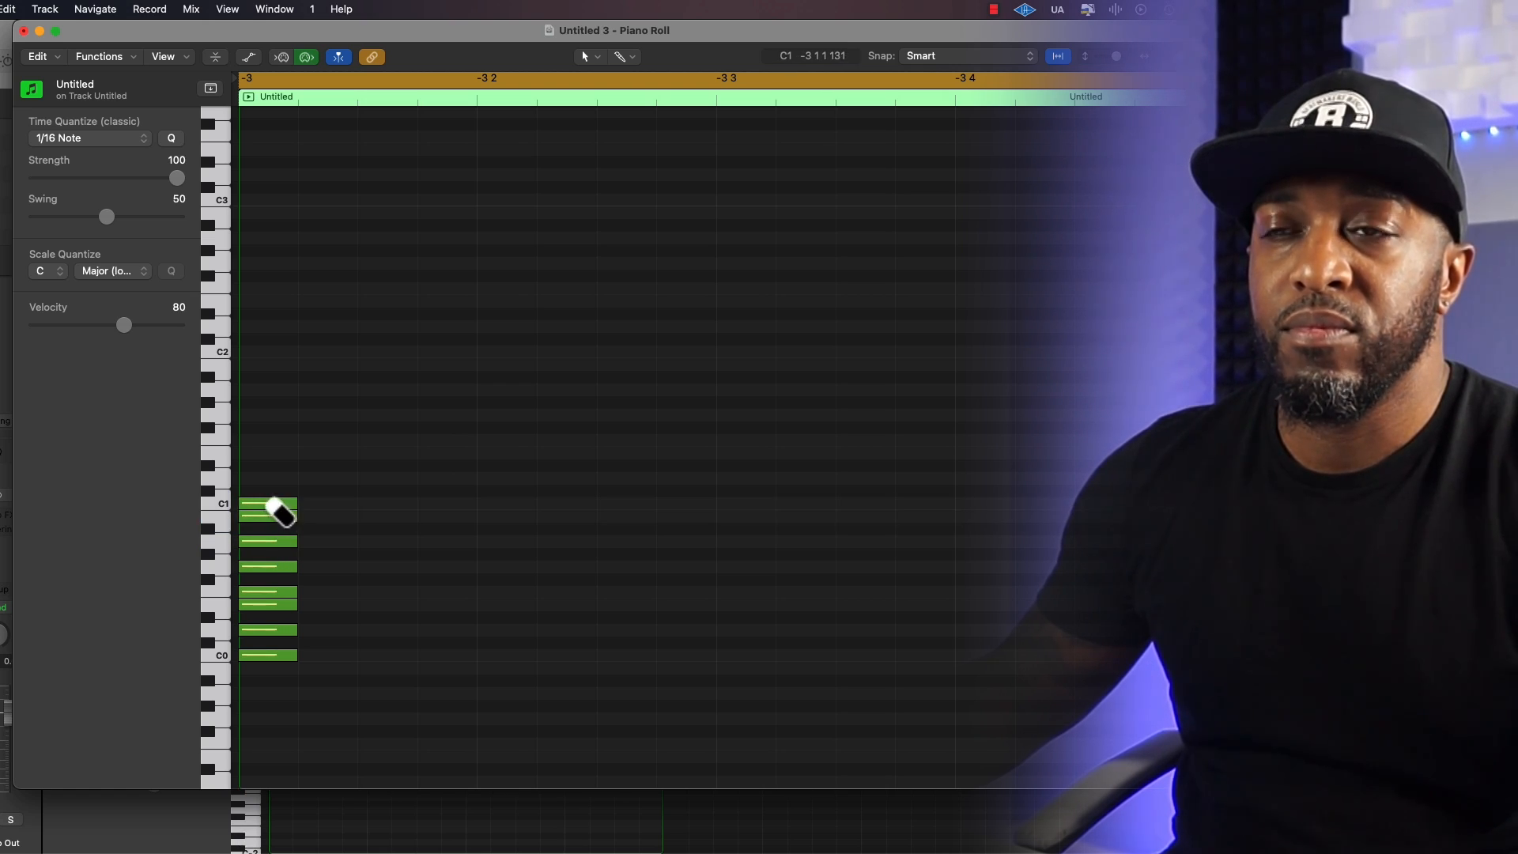
left_click(273, 502)
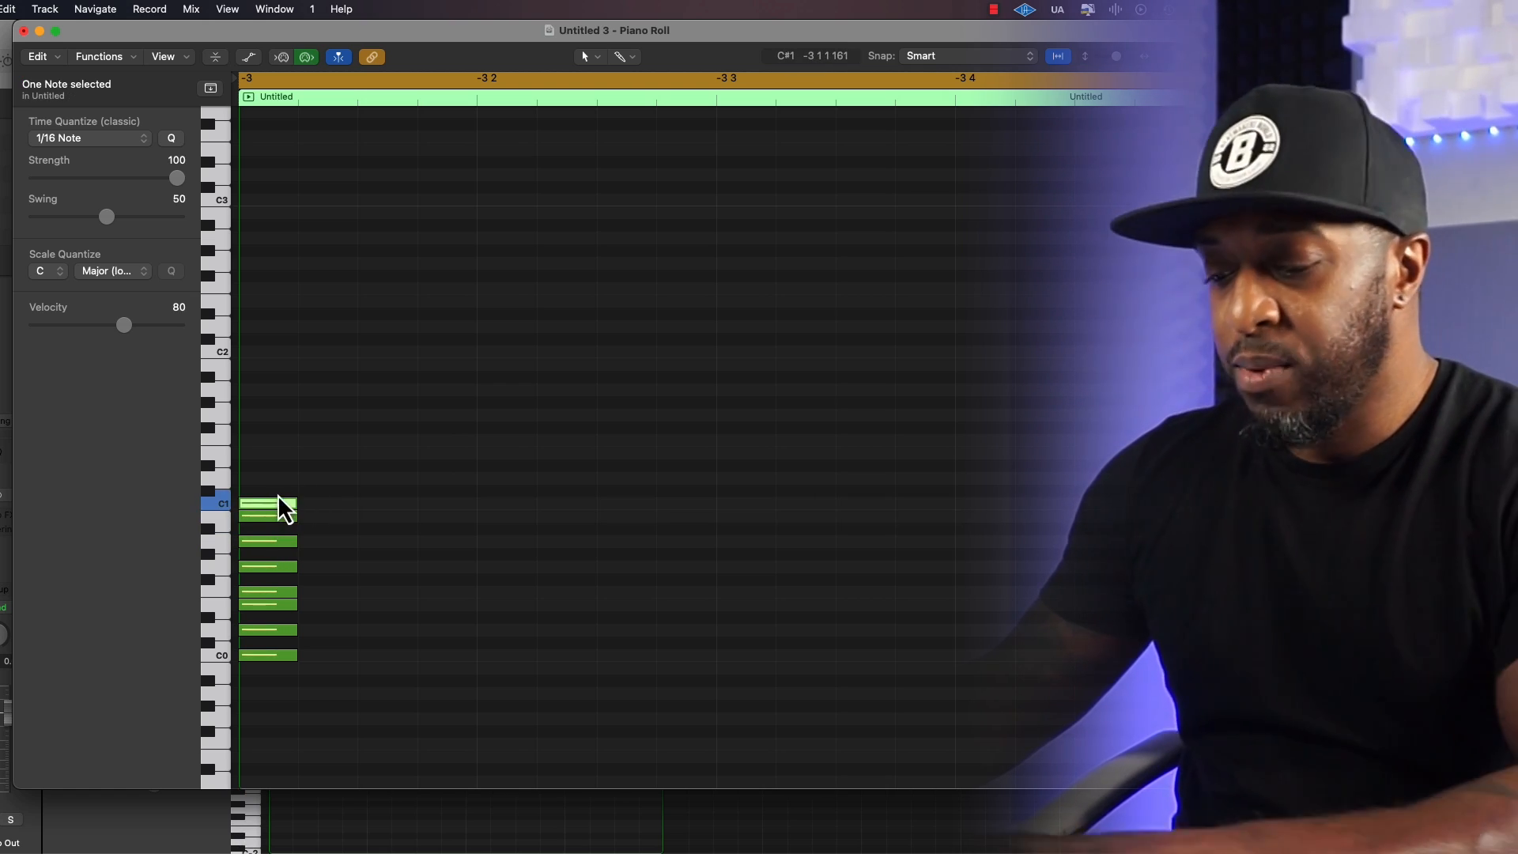
key("Delete")
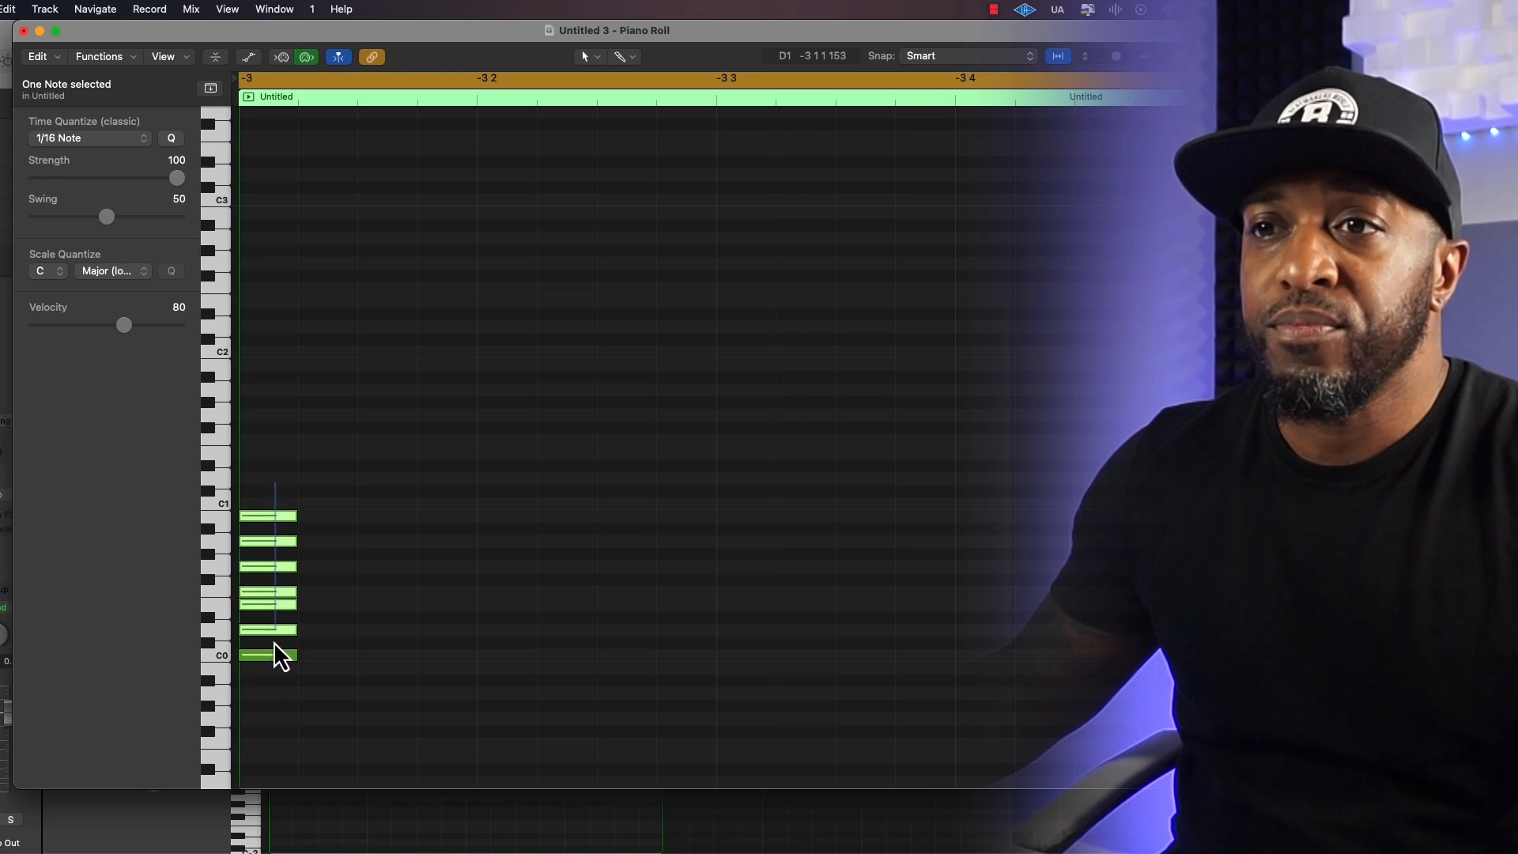
Step: Select the note stack and copy it upward by octaves so the notes cover C0 through about C4
left_click(277, 655)
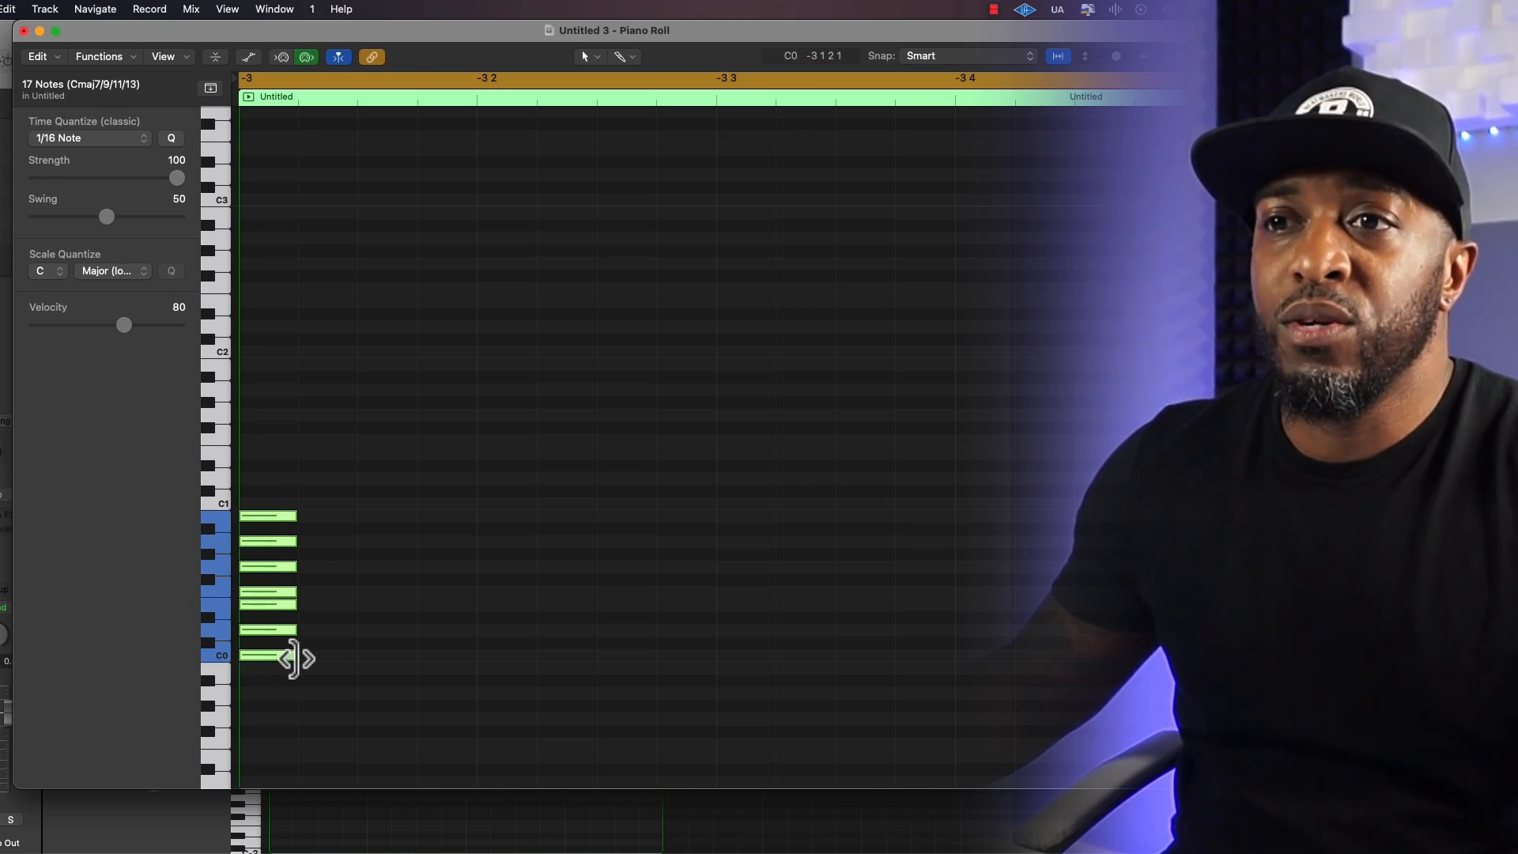
left_click_drag(280, 656, 269, 510)
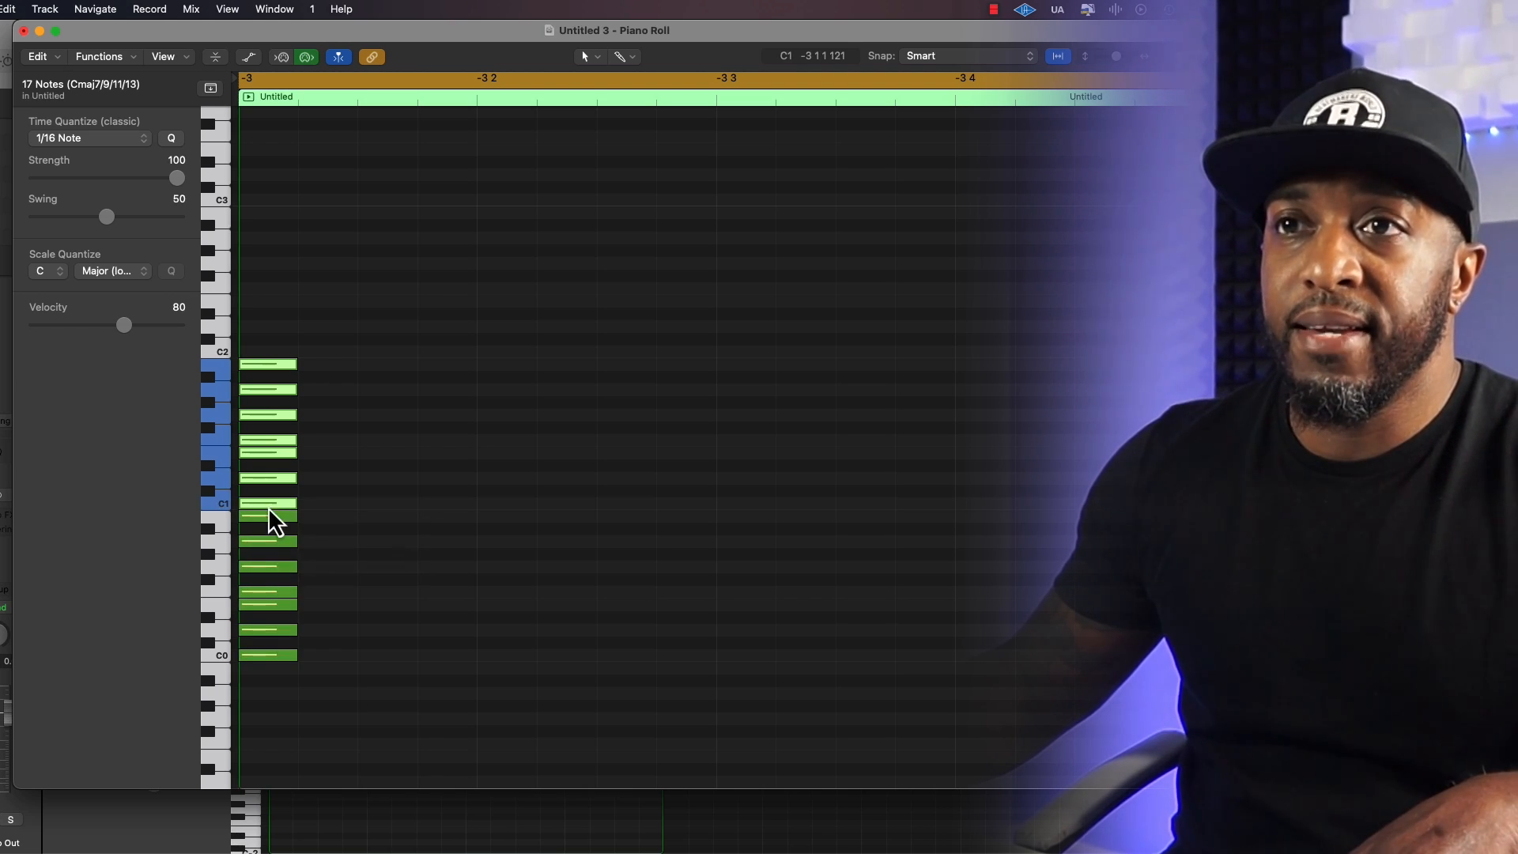
left_click_drag(330, 668, 256, 357)
left_click_drag(268, 652, 267, 351)
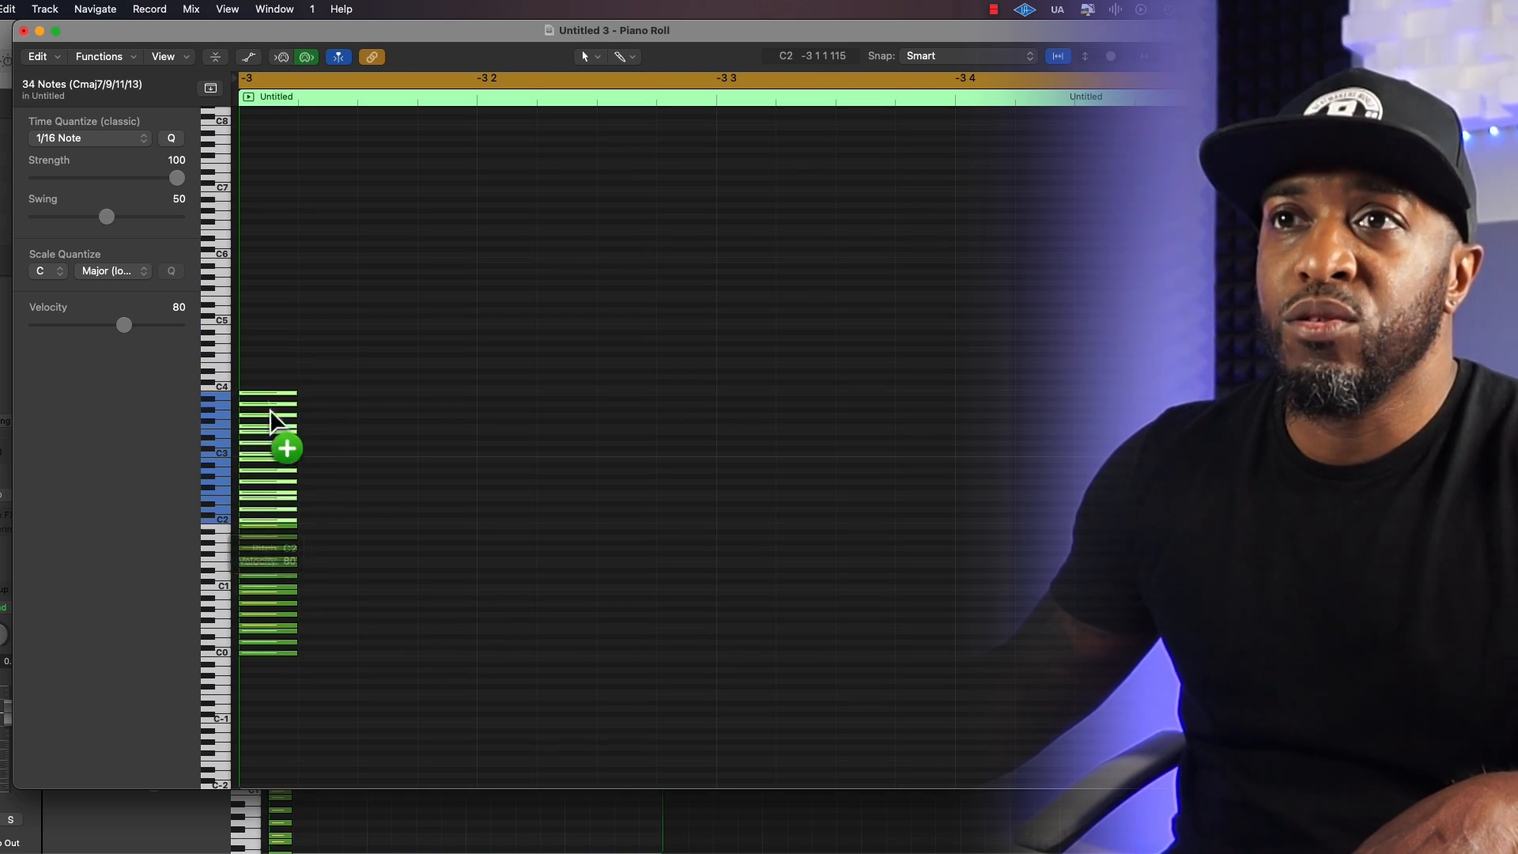
Step: Copy the stacked notes up again to reach C8, then select all the notes in the region
left_click_drag(269, 420, 266, 284)
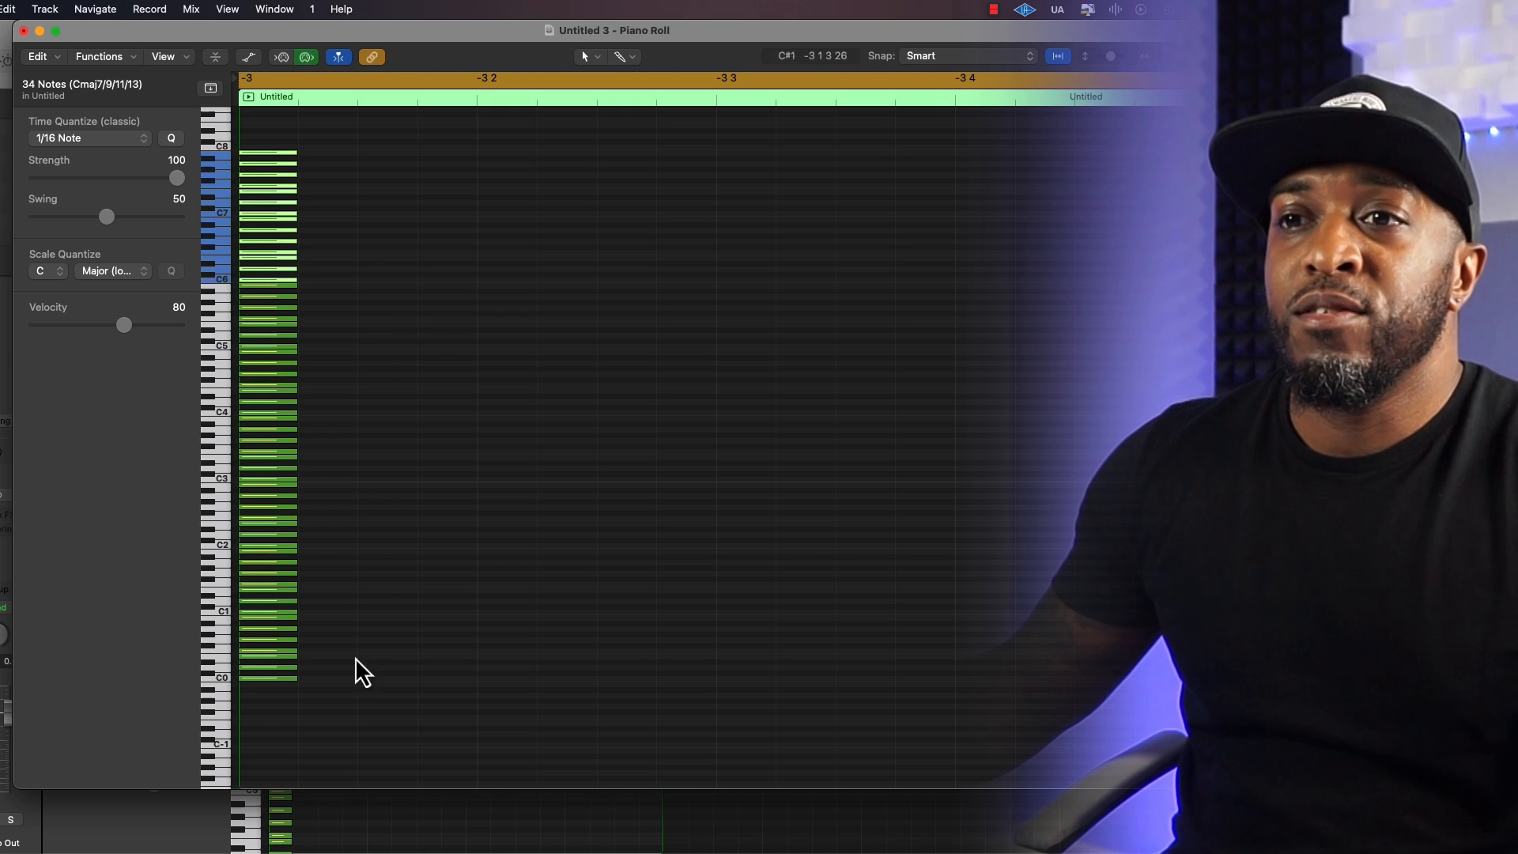
left_click(278, 678)
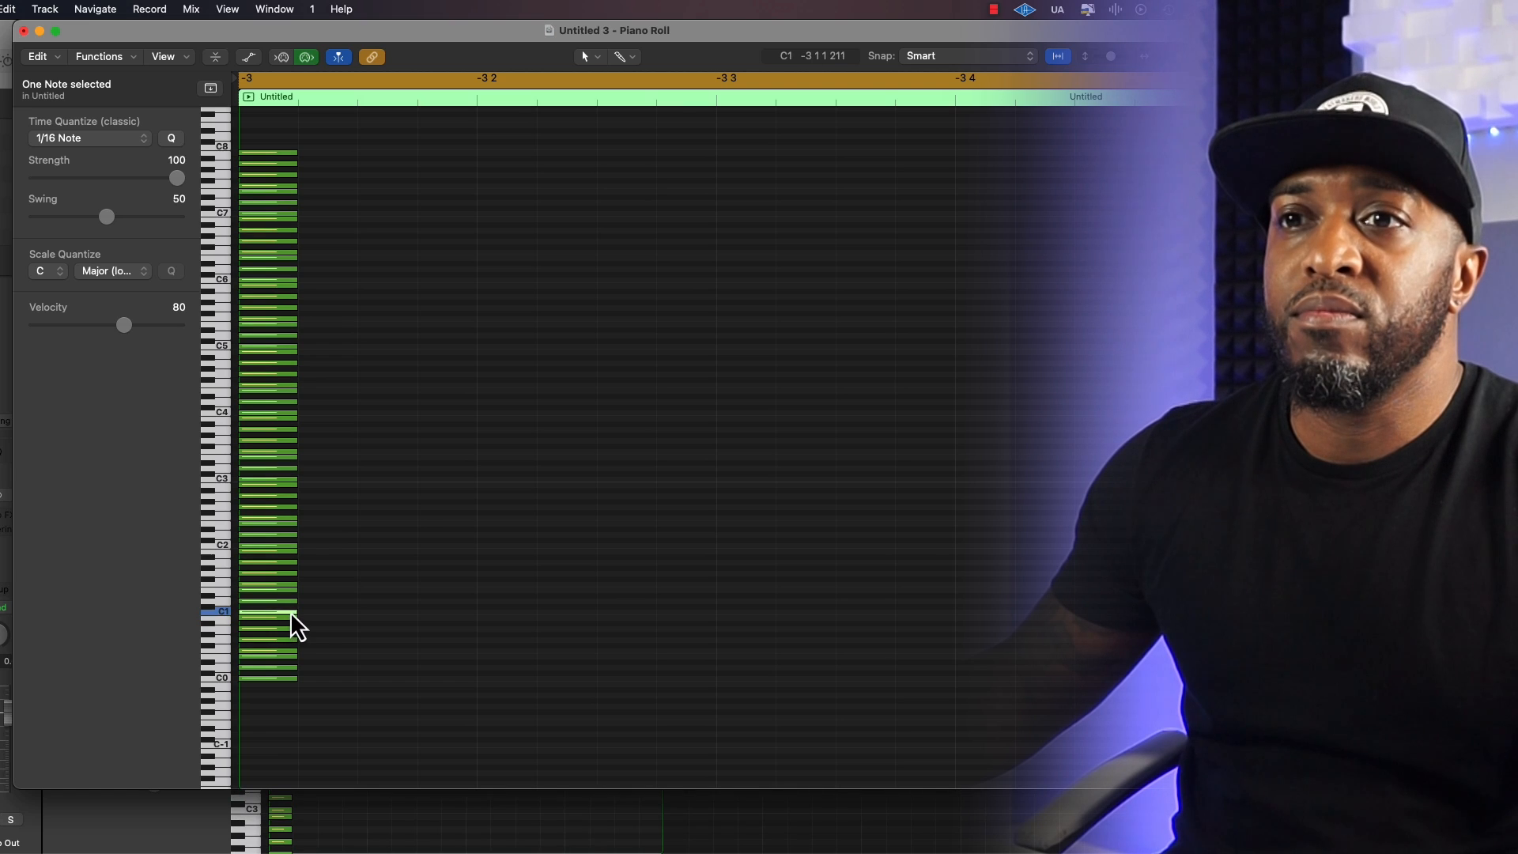
left_click_drag(340, 687, 291, 156)
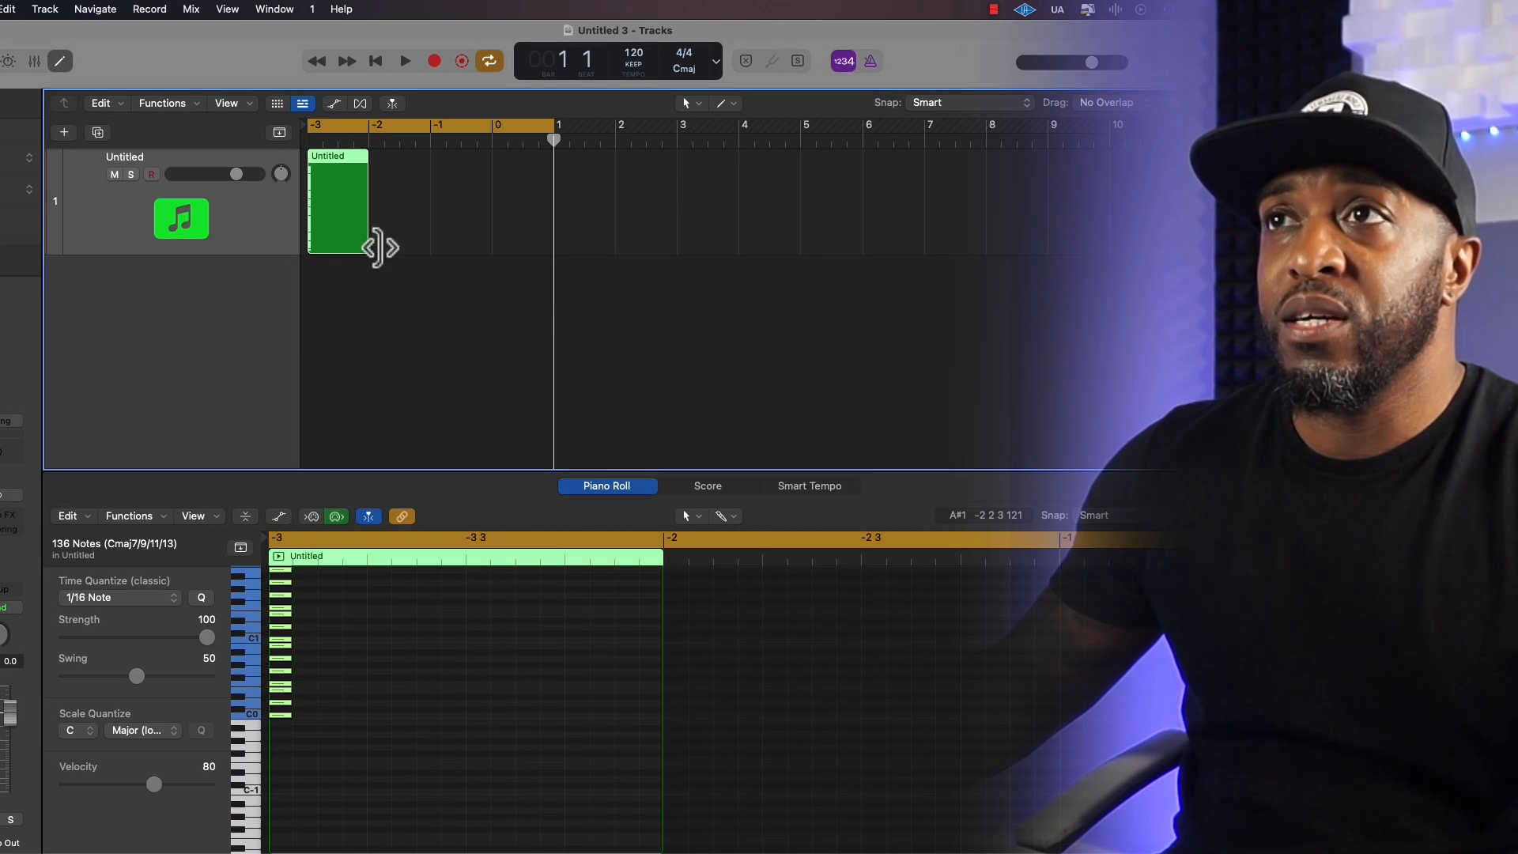
Step: Extend the region to end at bar 1 and stretch all selected notes to fill the region's full length
left_click_drag(379, 245, 552, 247)
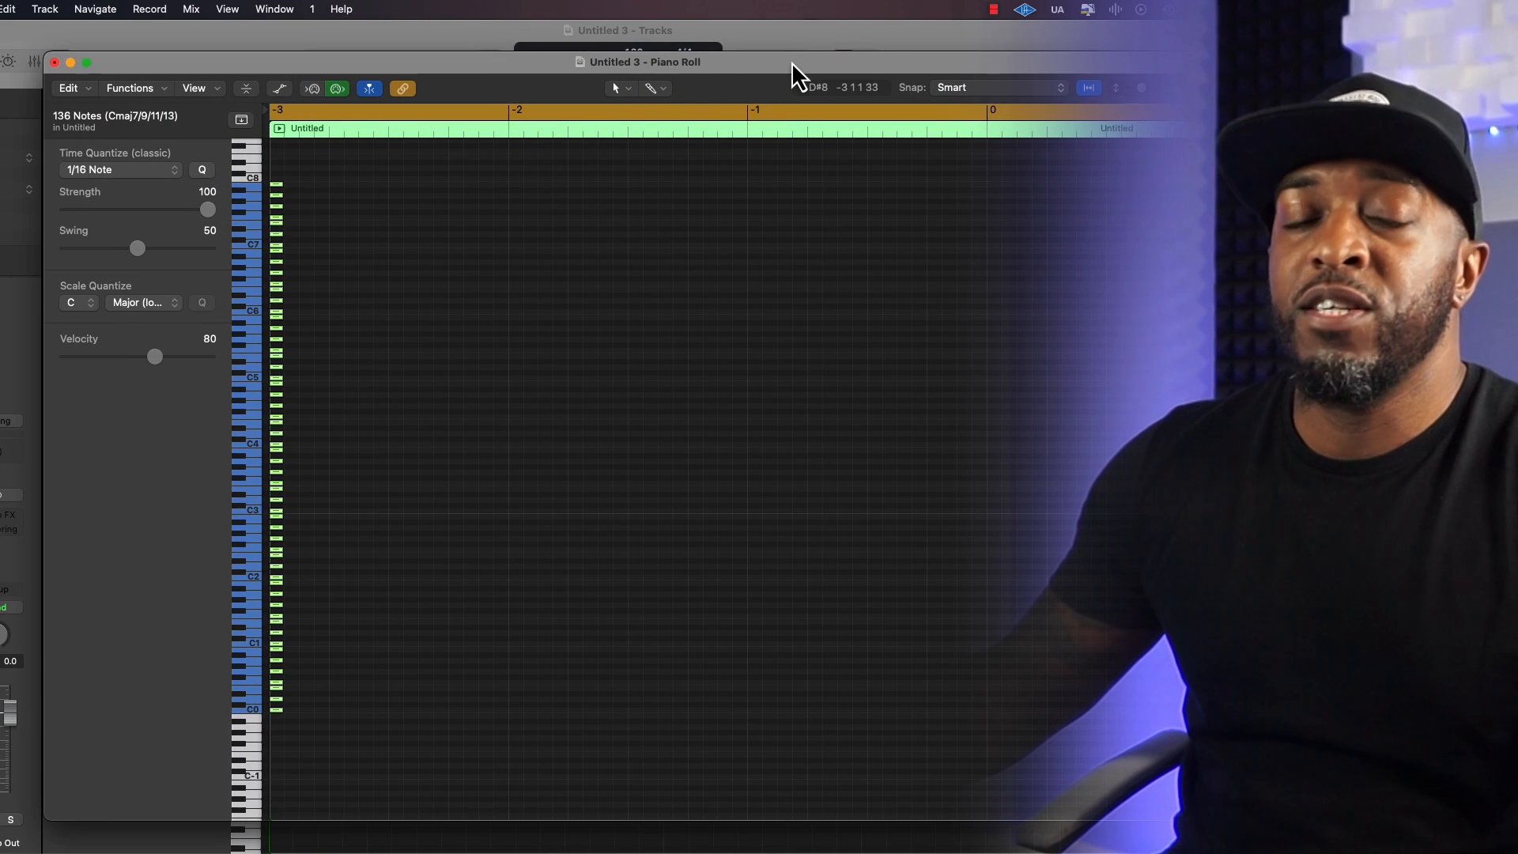
scroll(757, 471, "down", 2)
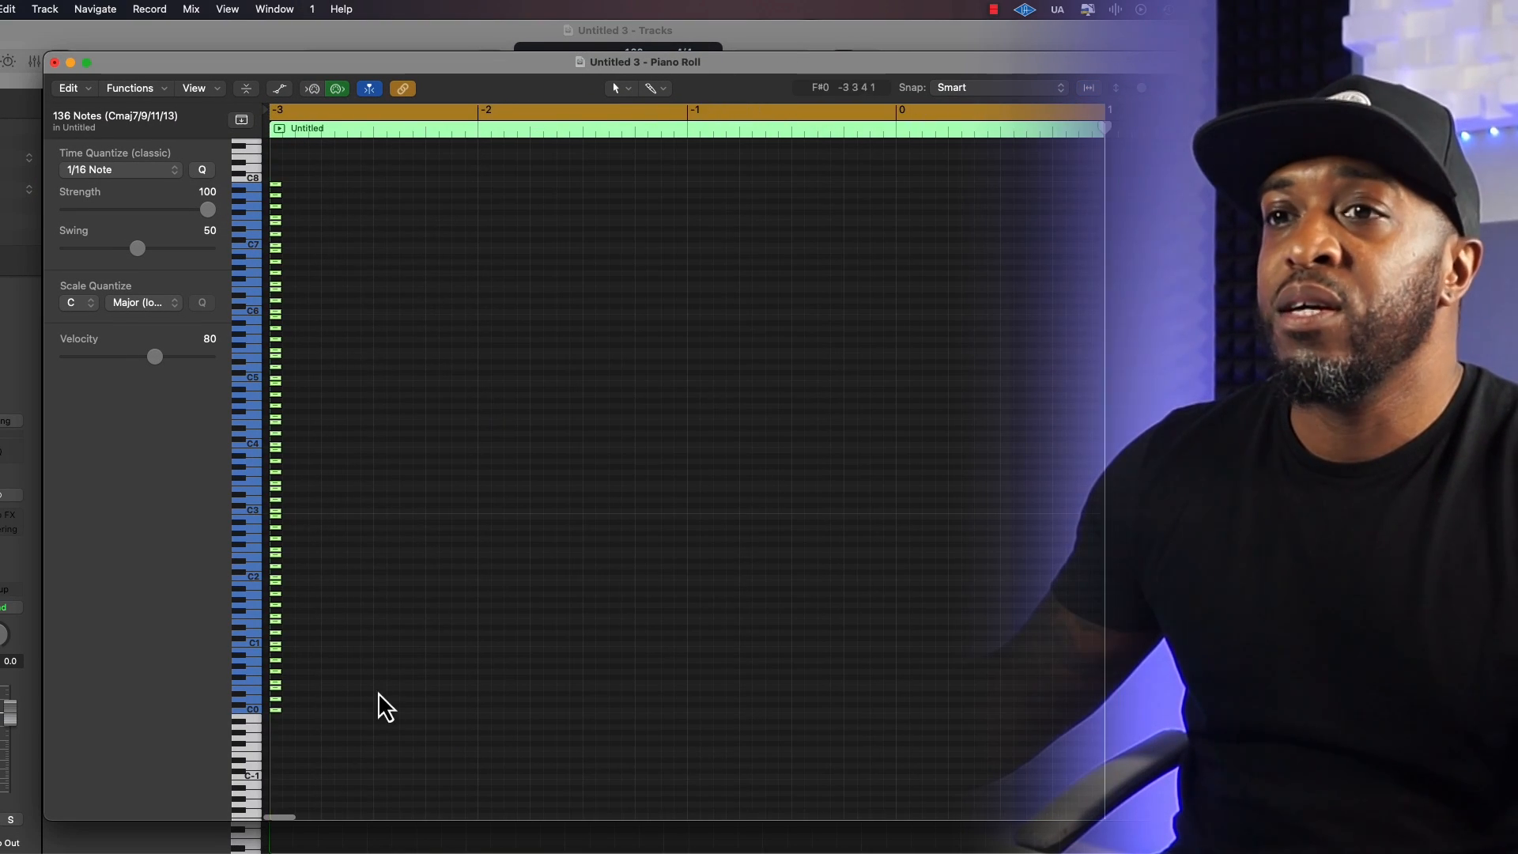
left_click_drag(279, 713, 1101, 716)
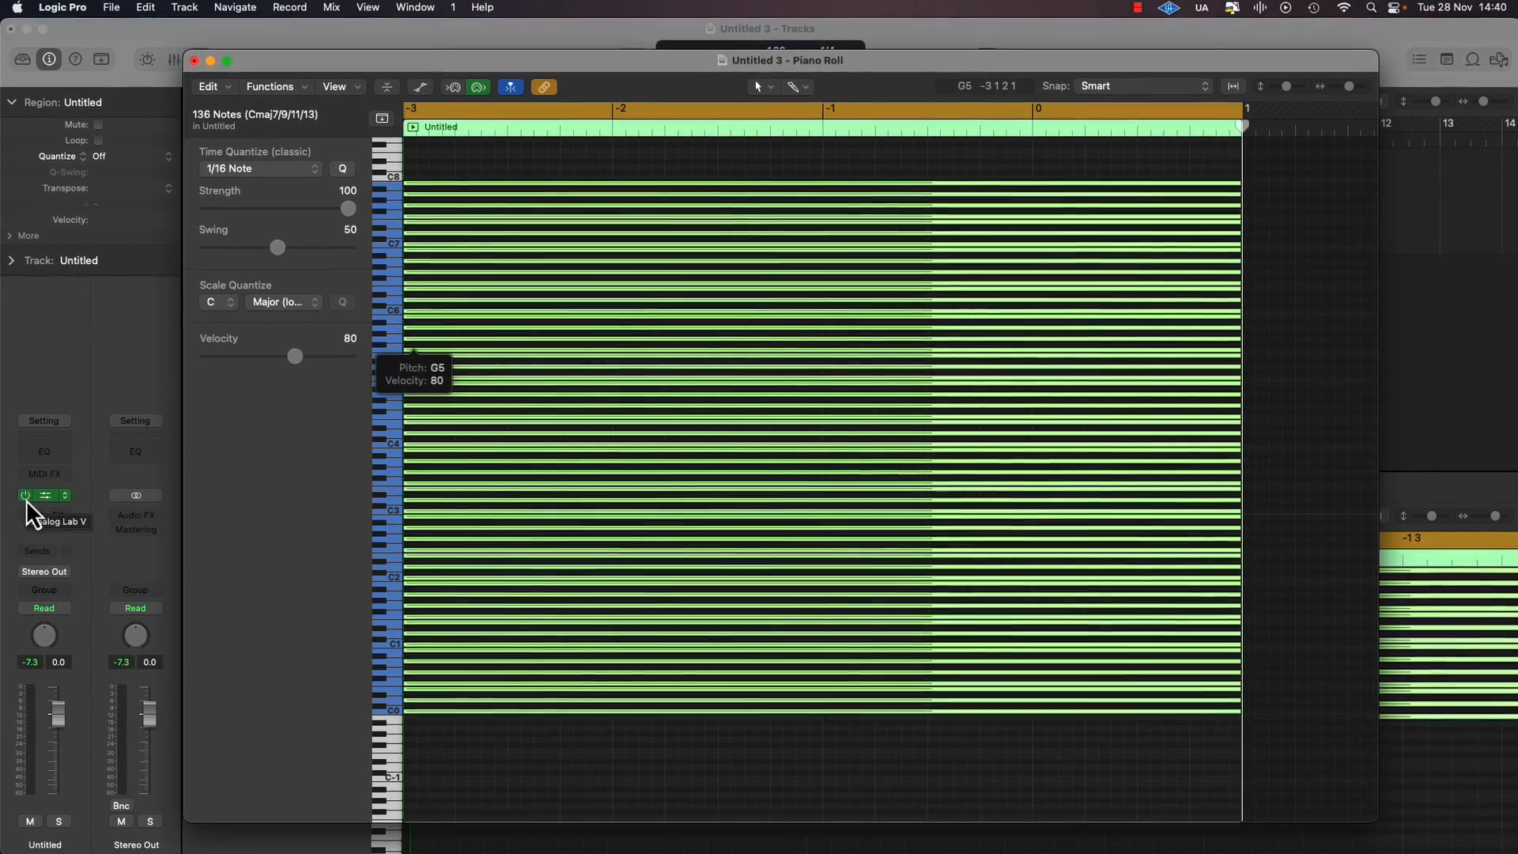
Step: Enlarge the track view and loop the region along the track
left_click(25, 499)
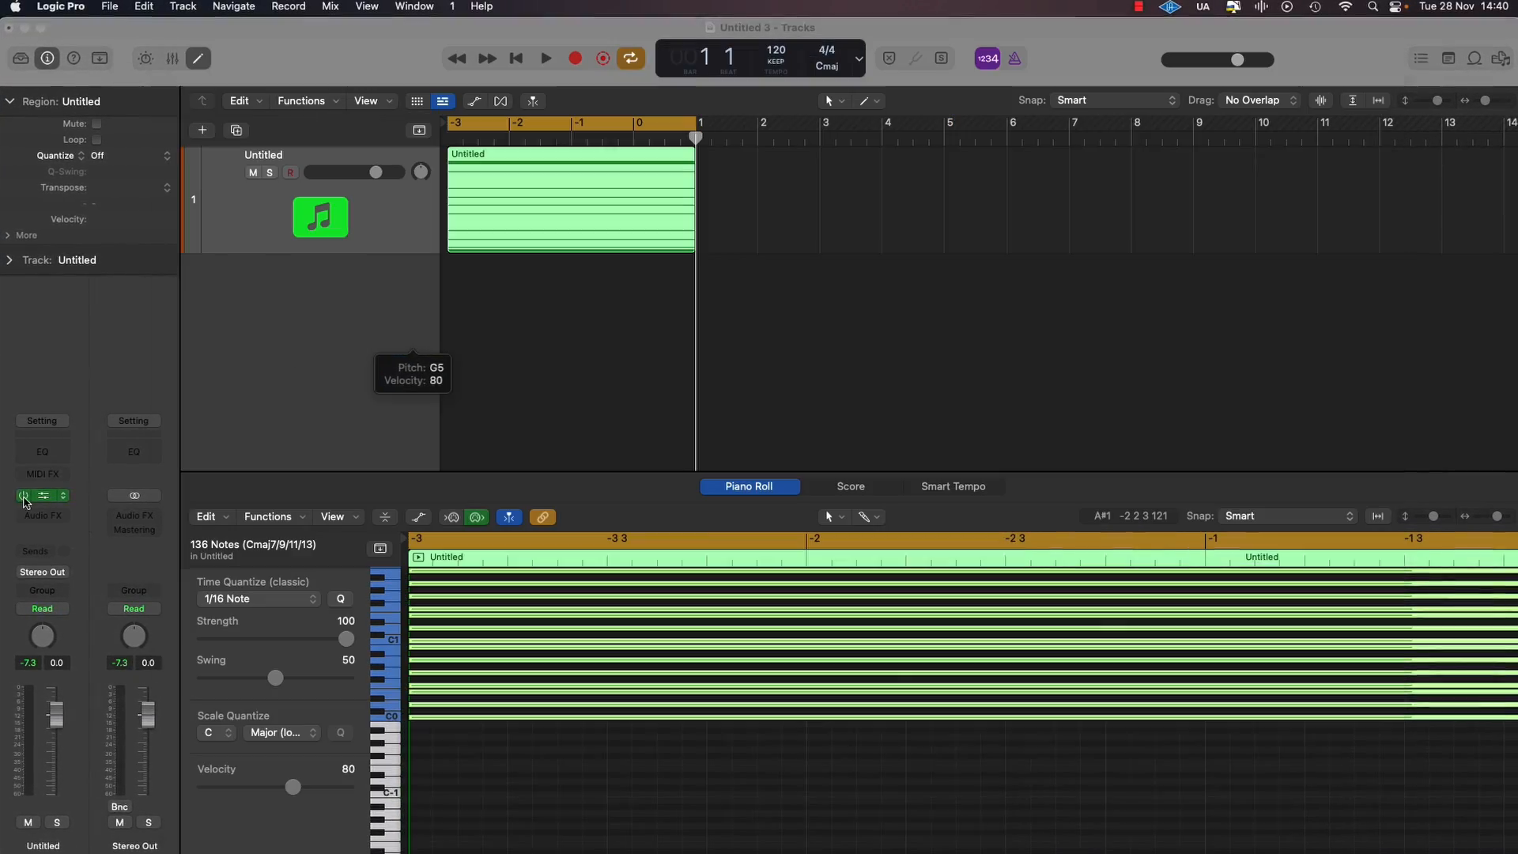
left_click(677, 278)
key("super+Down")
key("super+Down")
key("super+Down")
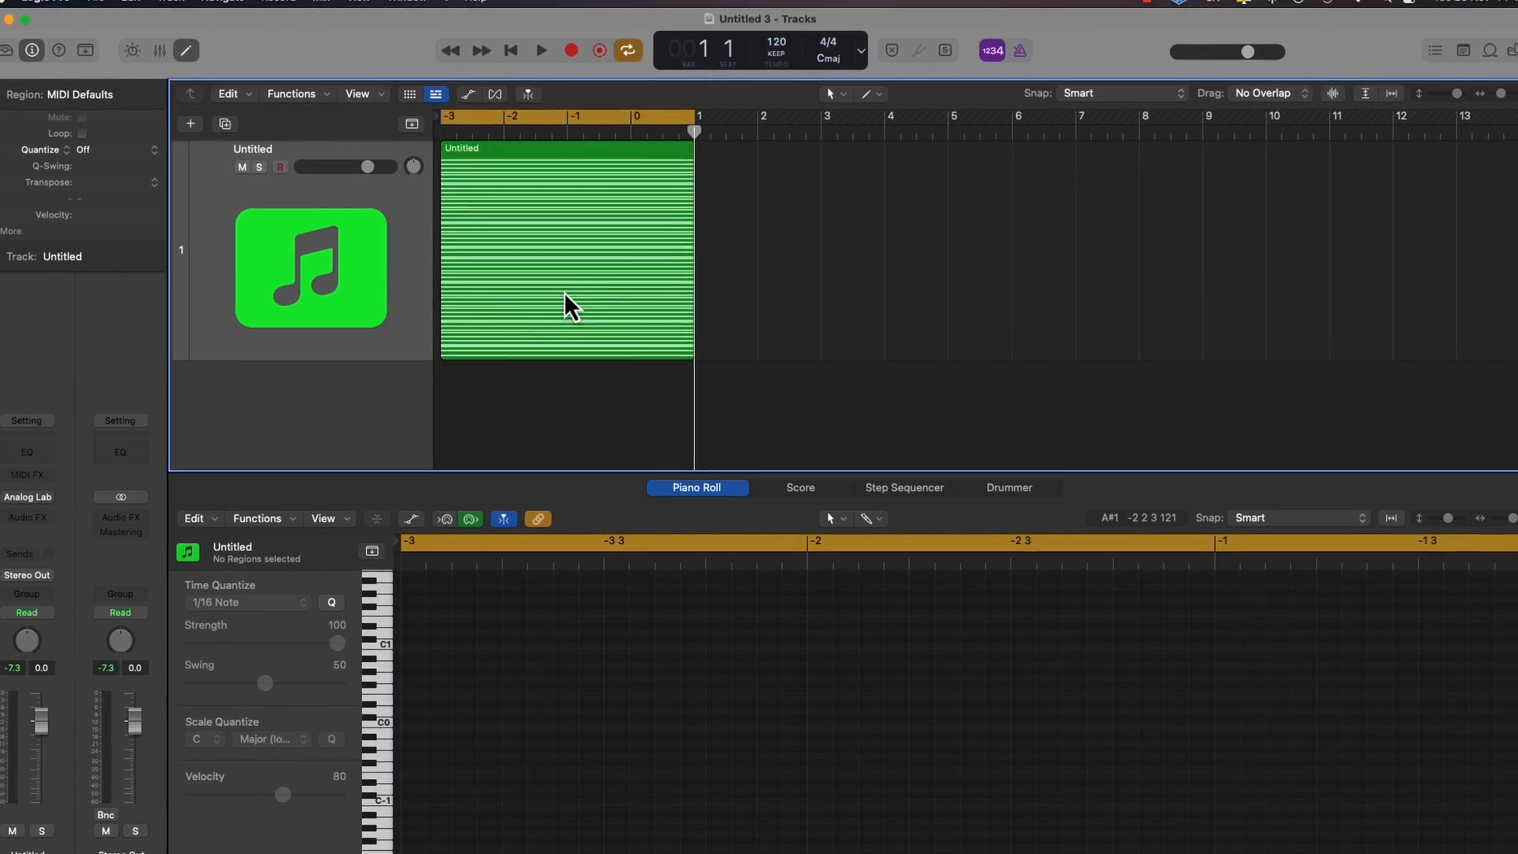
left_click(457, 310)
left_click(518, 381)
left_click(531, 320)
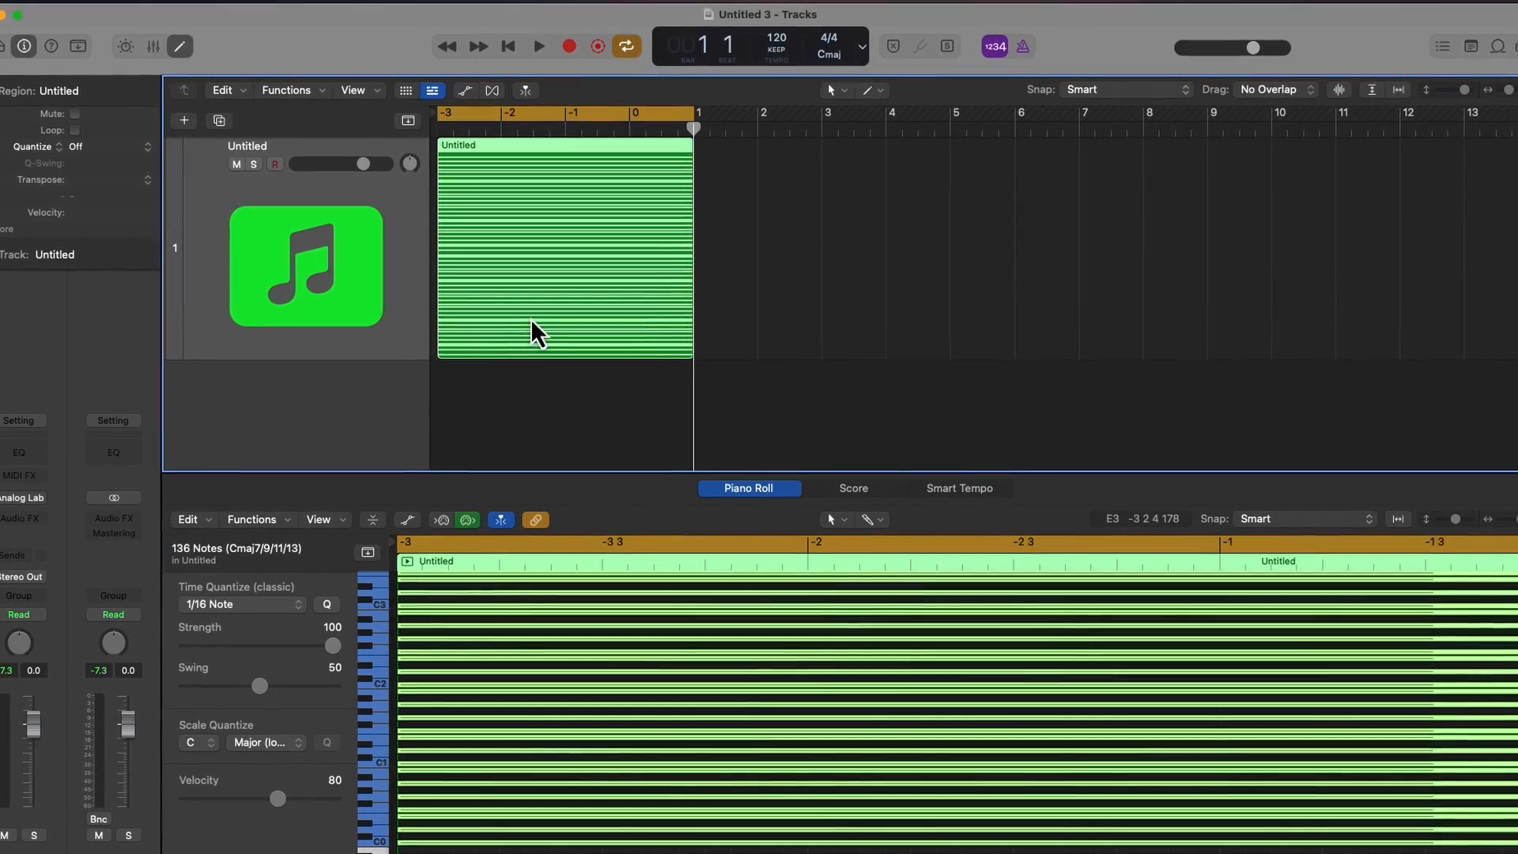
key("l")
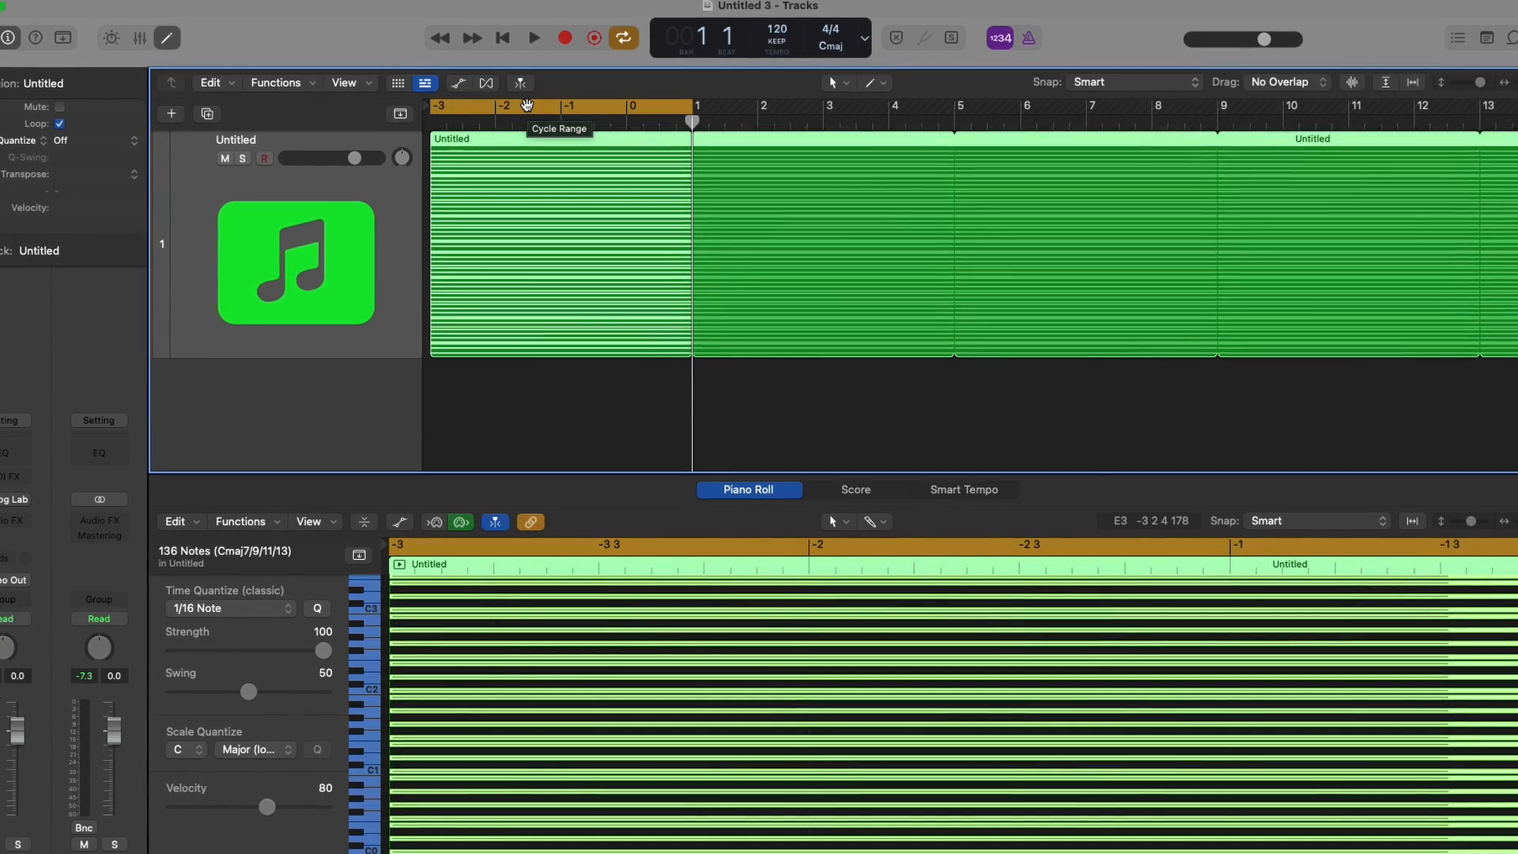
Step: Set the cycle range to span from bar 1 to bar 9
left_click_drag(512, 100, 780, 125)
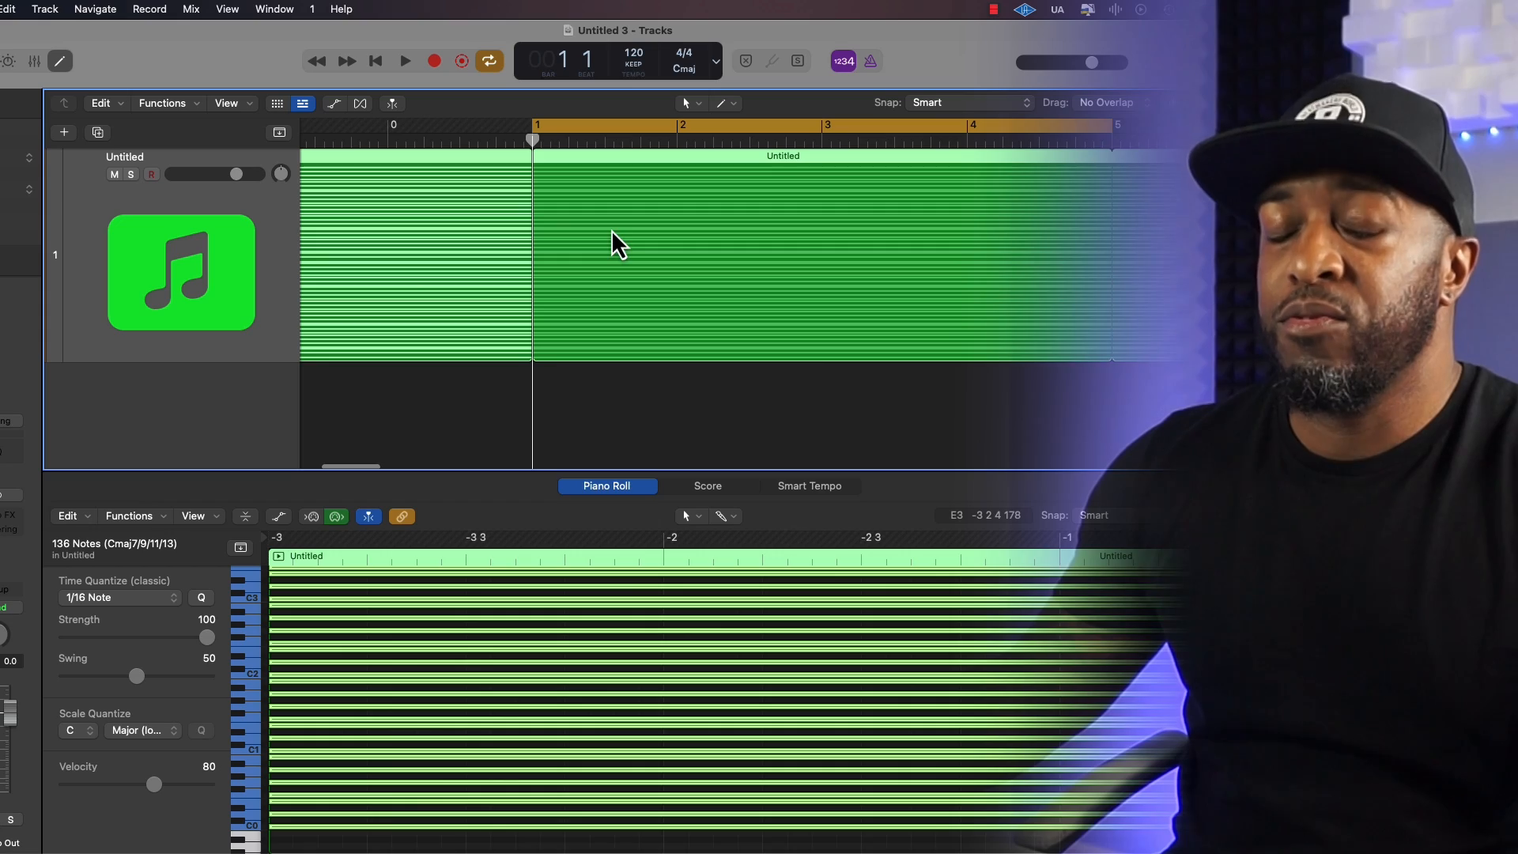
key("super+Left")
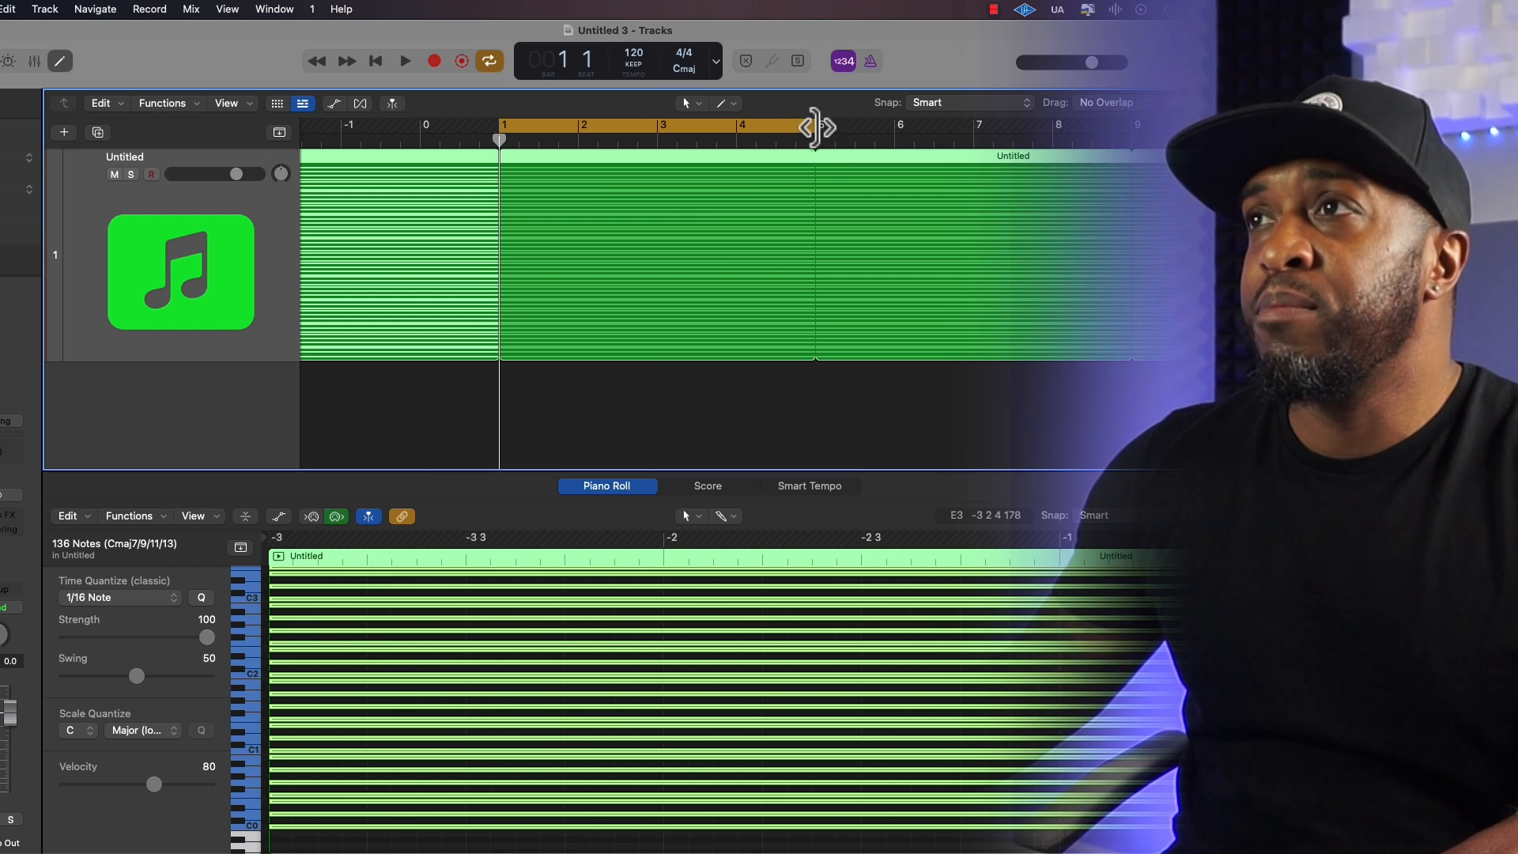
left_click_drag(817, 128, 1123, 201)
scroll(643, 339, "right", 5)
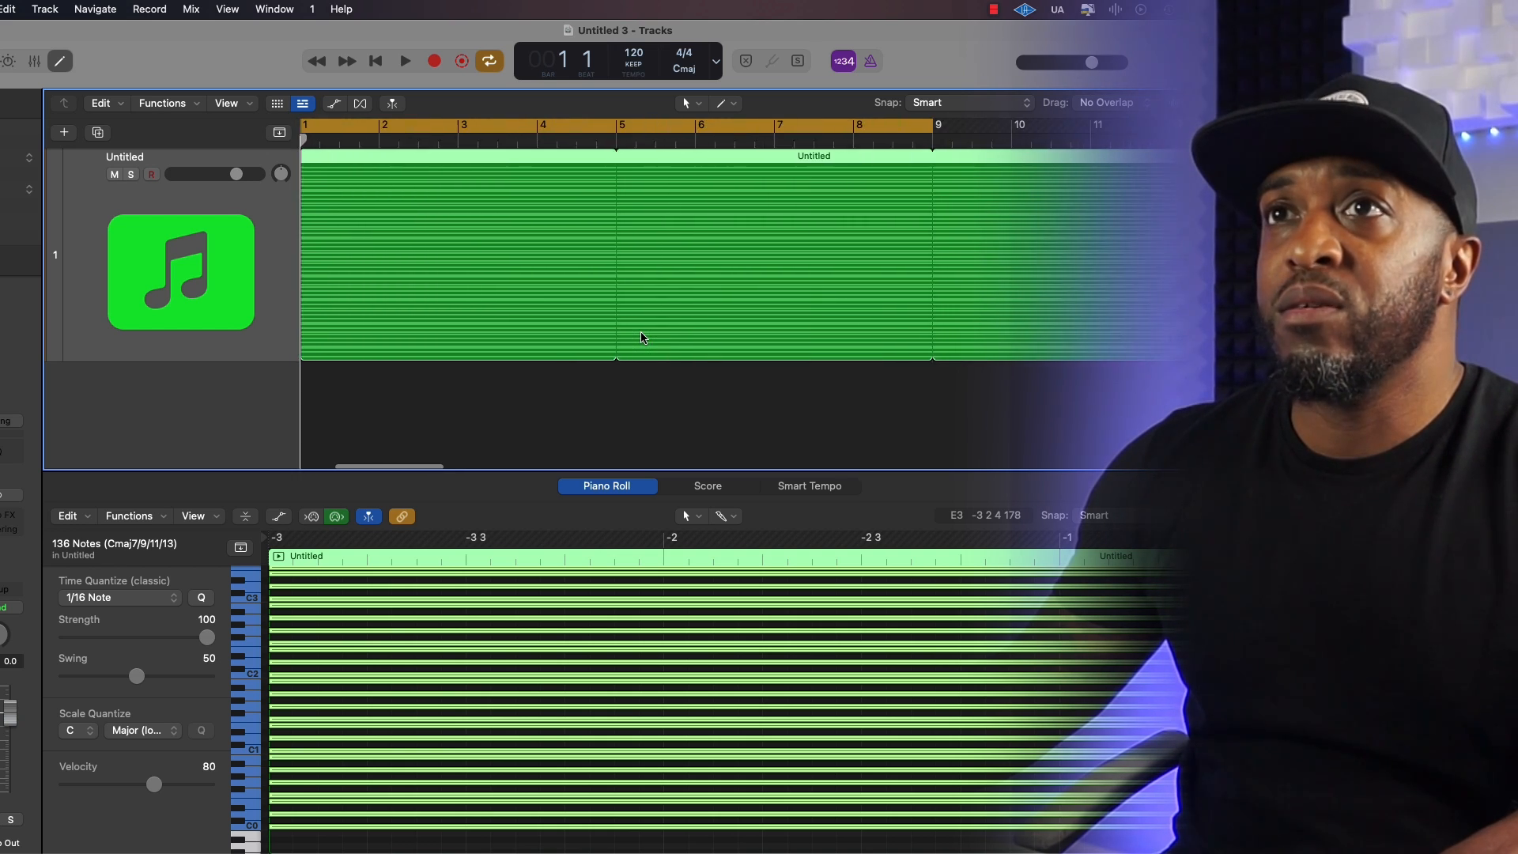
scroll(643, 339, "left", 1)
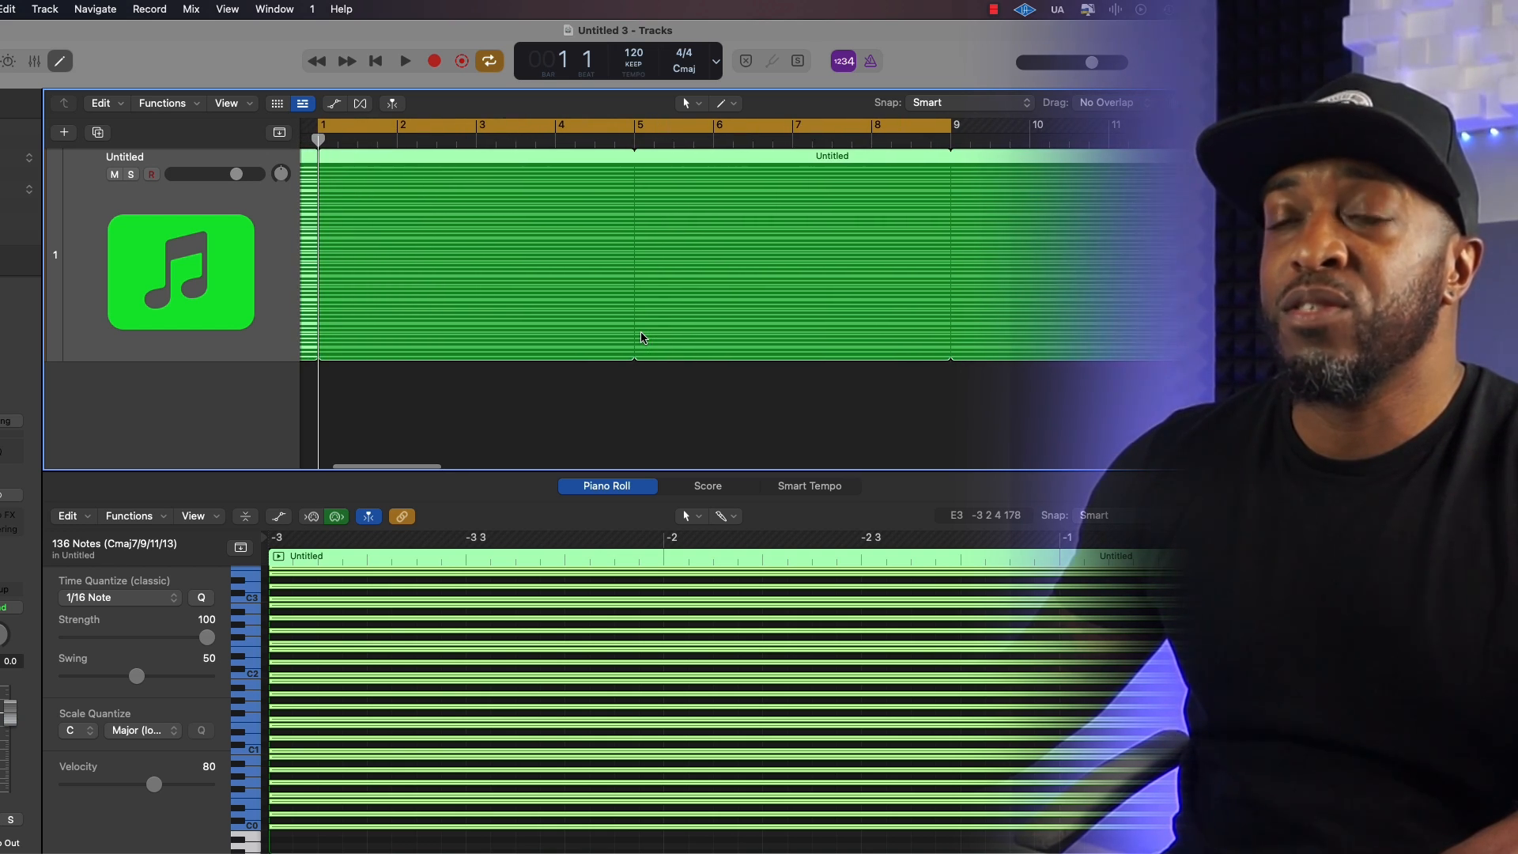
Step: Add a second instrument track and load a patch for it from the library
left_click(409, 392)
left_click(402, 271)
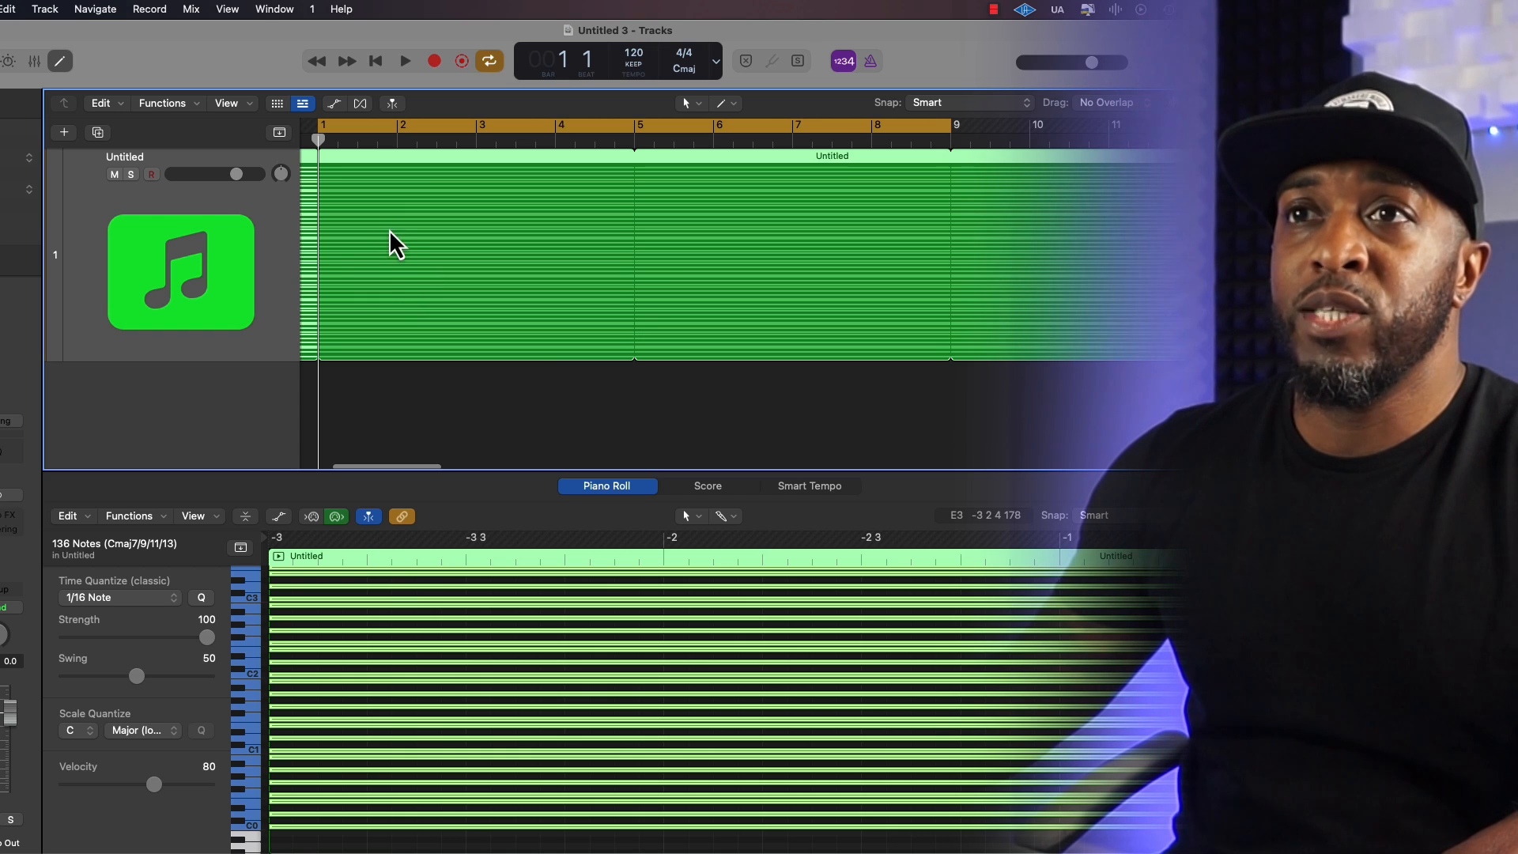
double_click(178, 396)
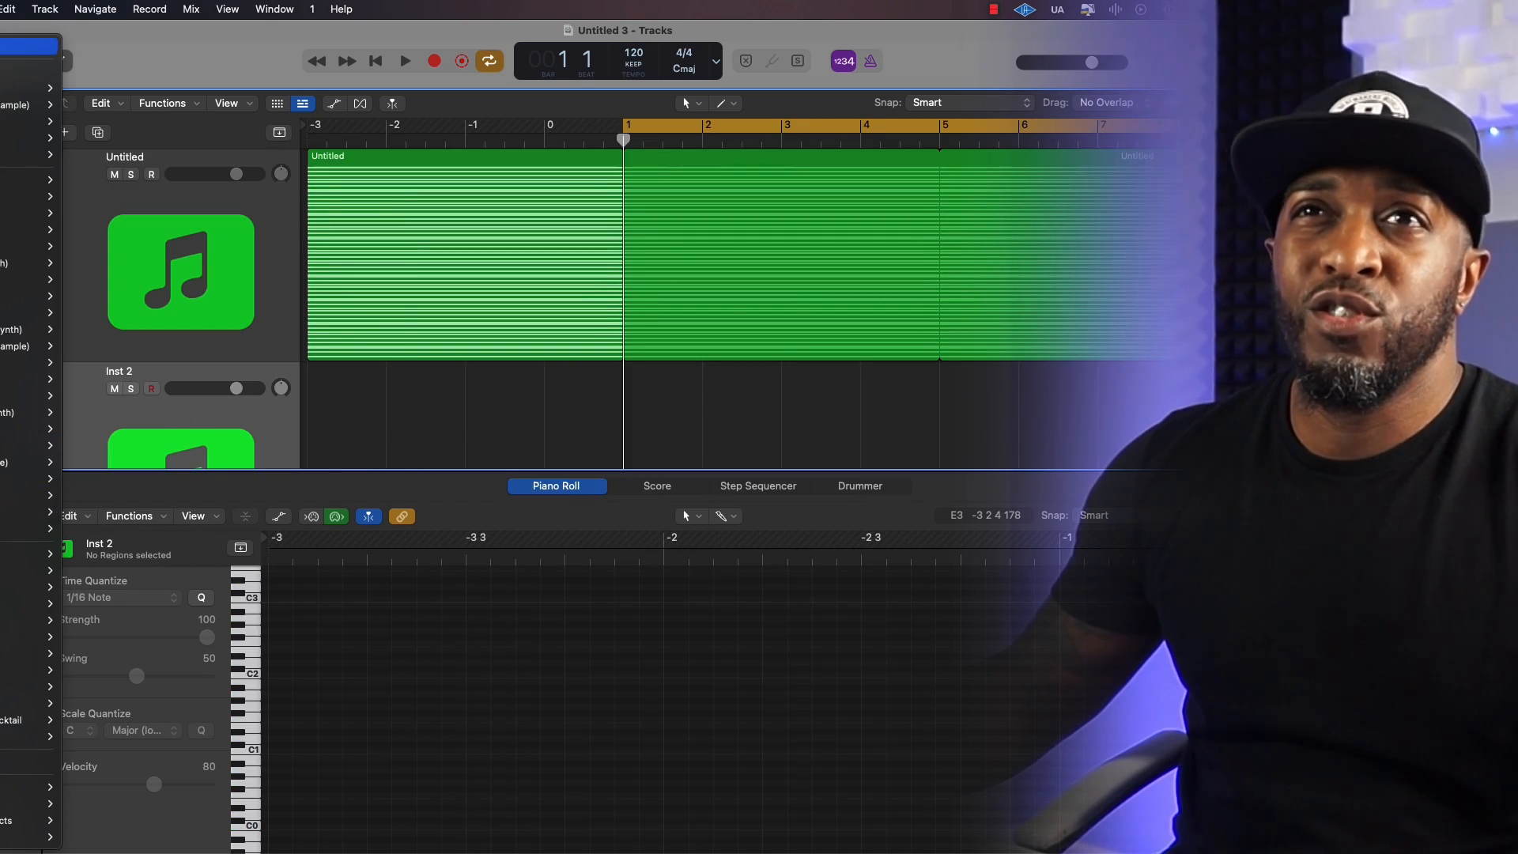
mouse_move(25, 87)
left_click(77, 92)
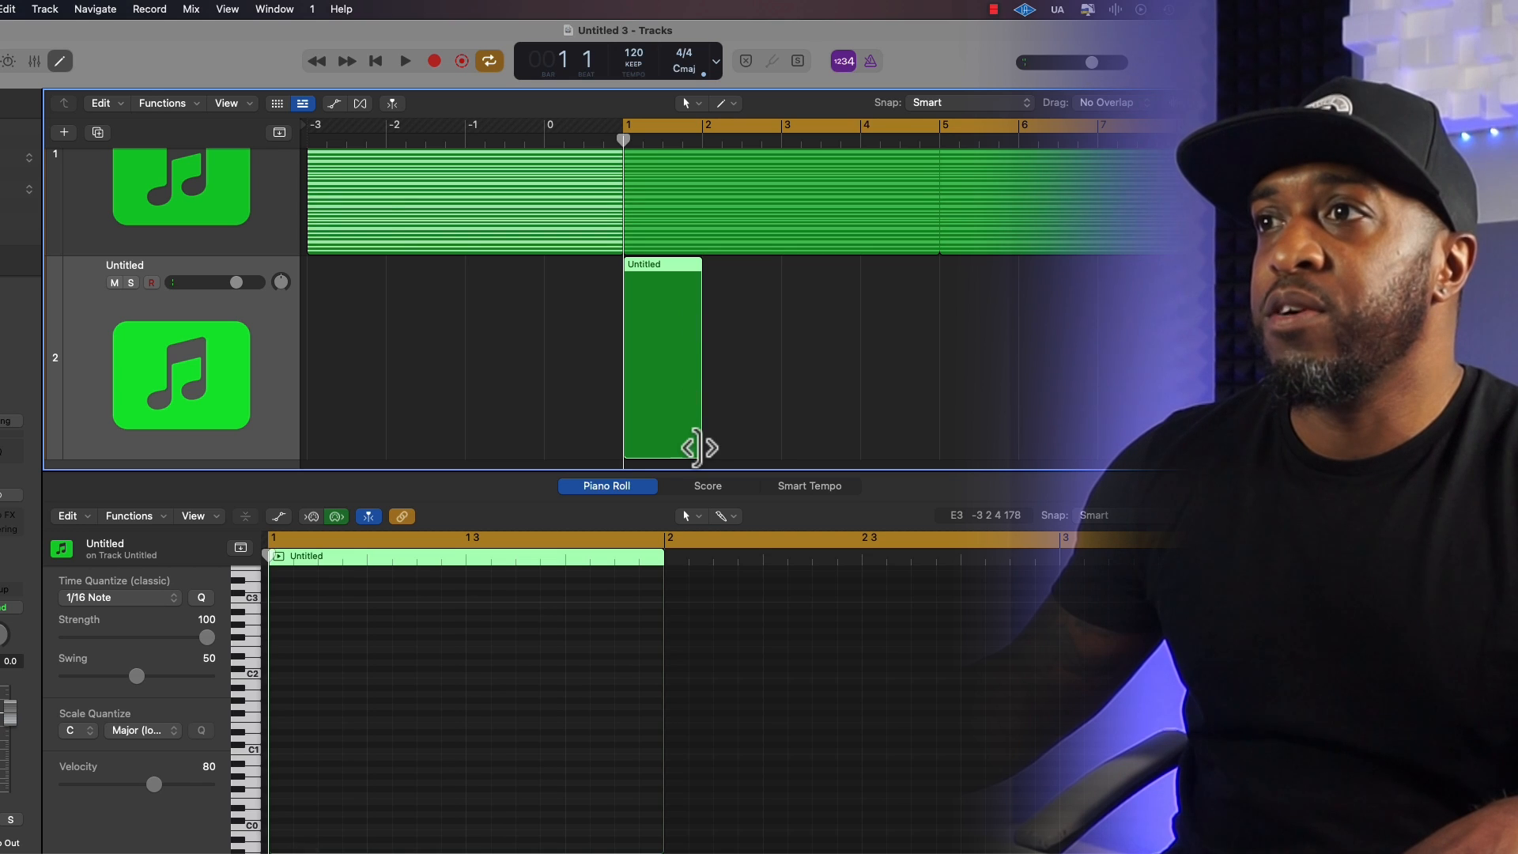
Step: Lengthen the second track's region so it runs from bar 1 to bar 5
left_click_drag(697, 446, 934, 417)
left_click_drag(731, 375, 661, 226)
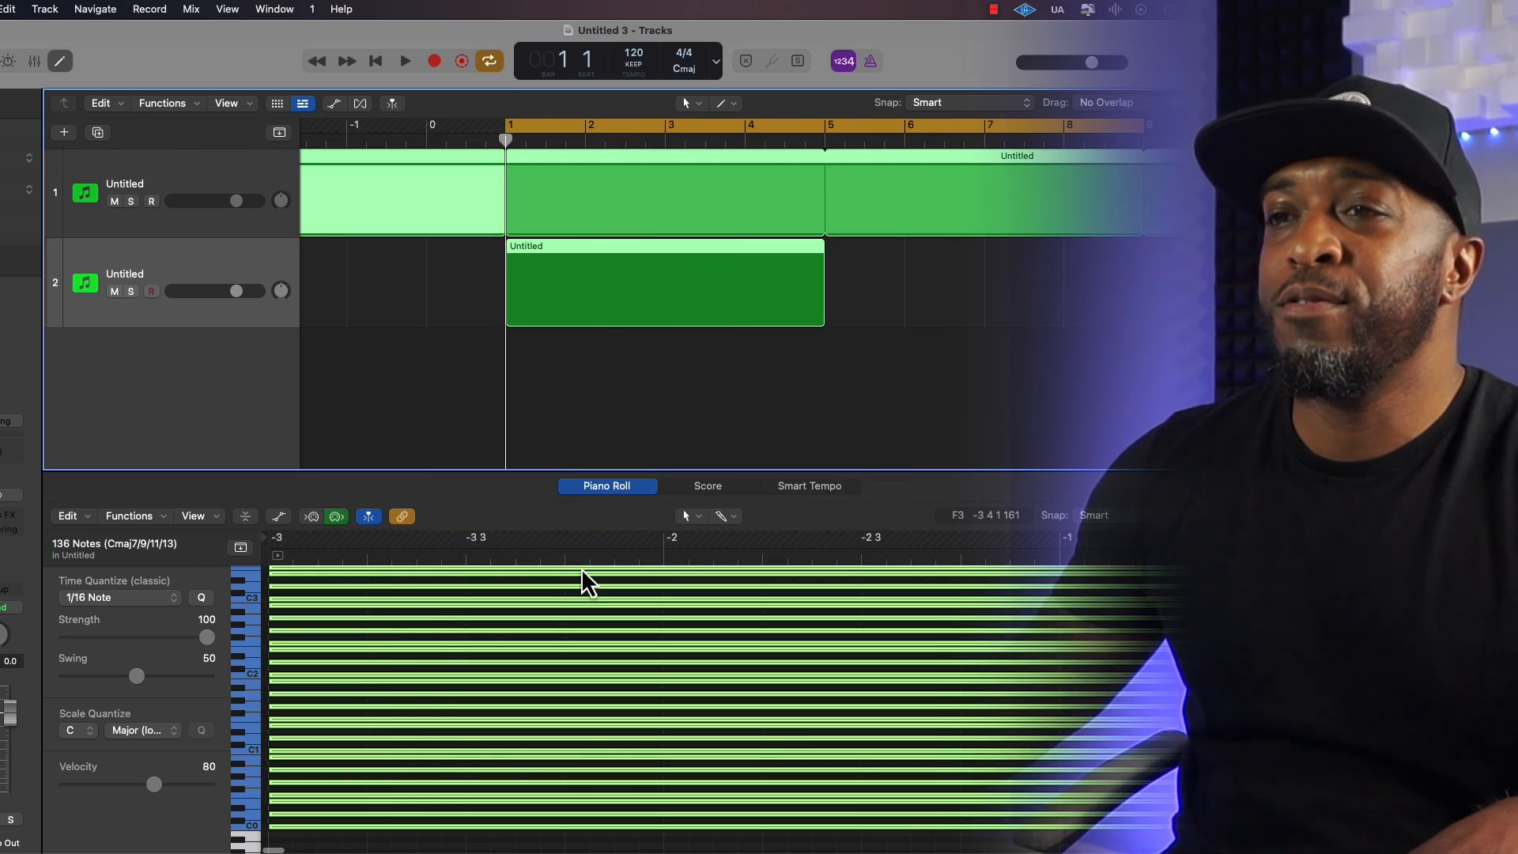
left_click_drag(670, 363, 621, 188)
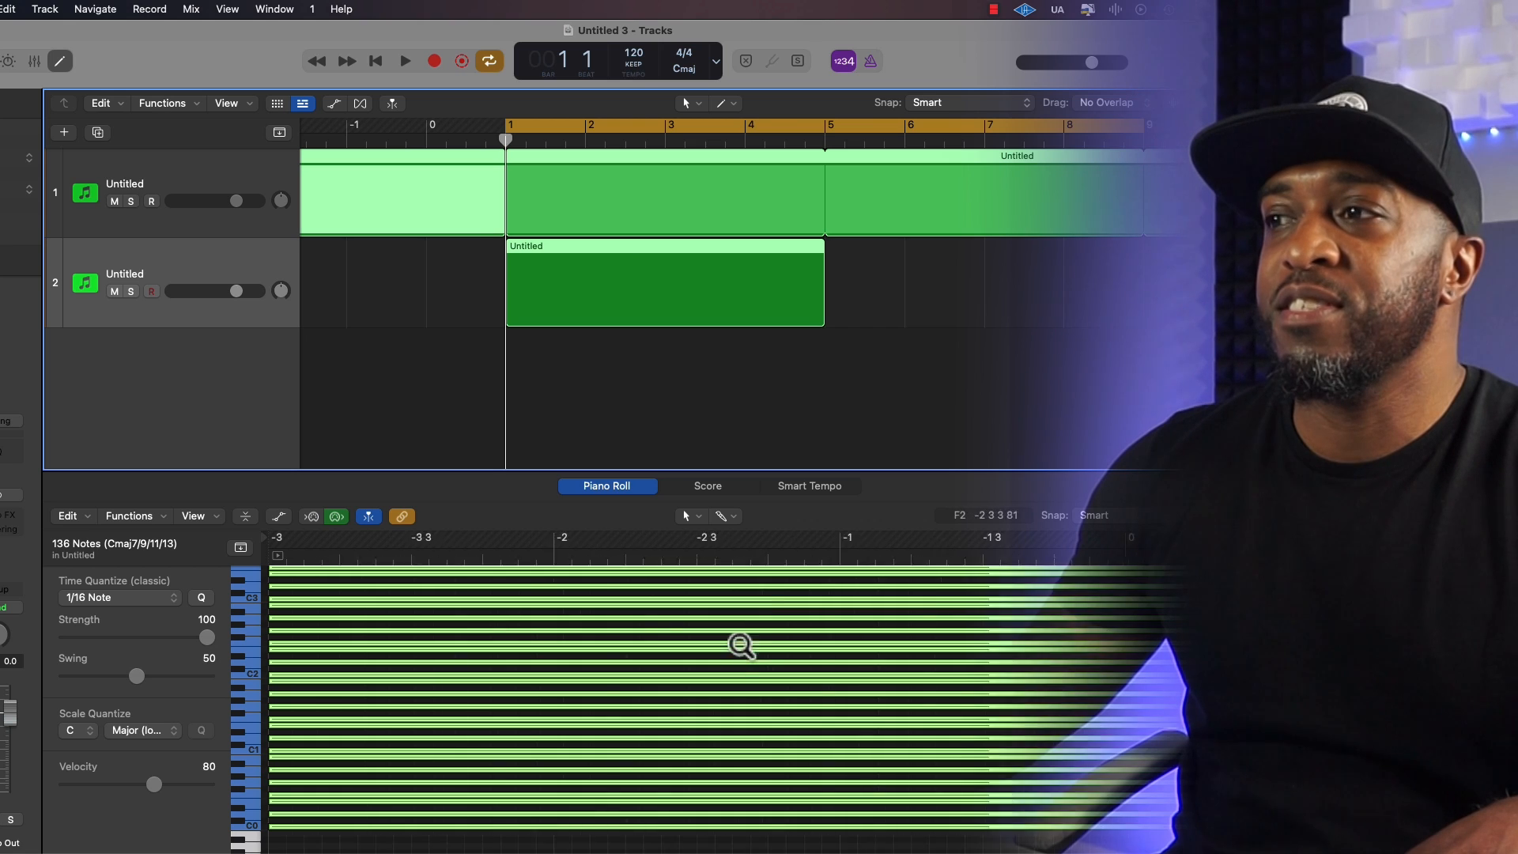
Step: Zoom and scroll through the piano roll to inspect the looped note stack across the bars
left_click(739, 641, "ctrl+alt")
scroll(739, 643, "down", 5)
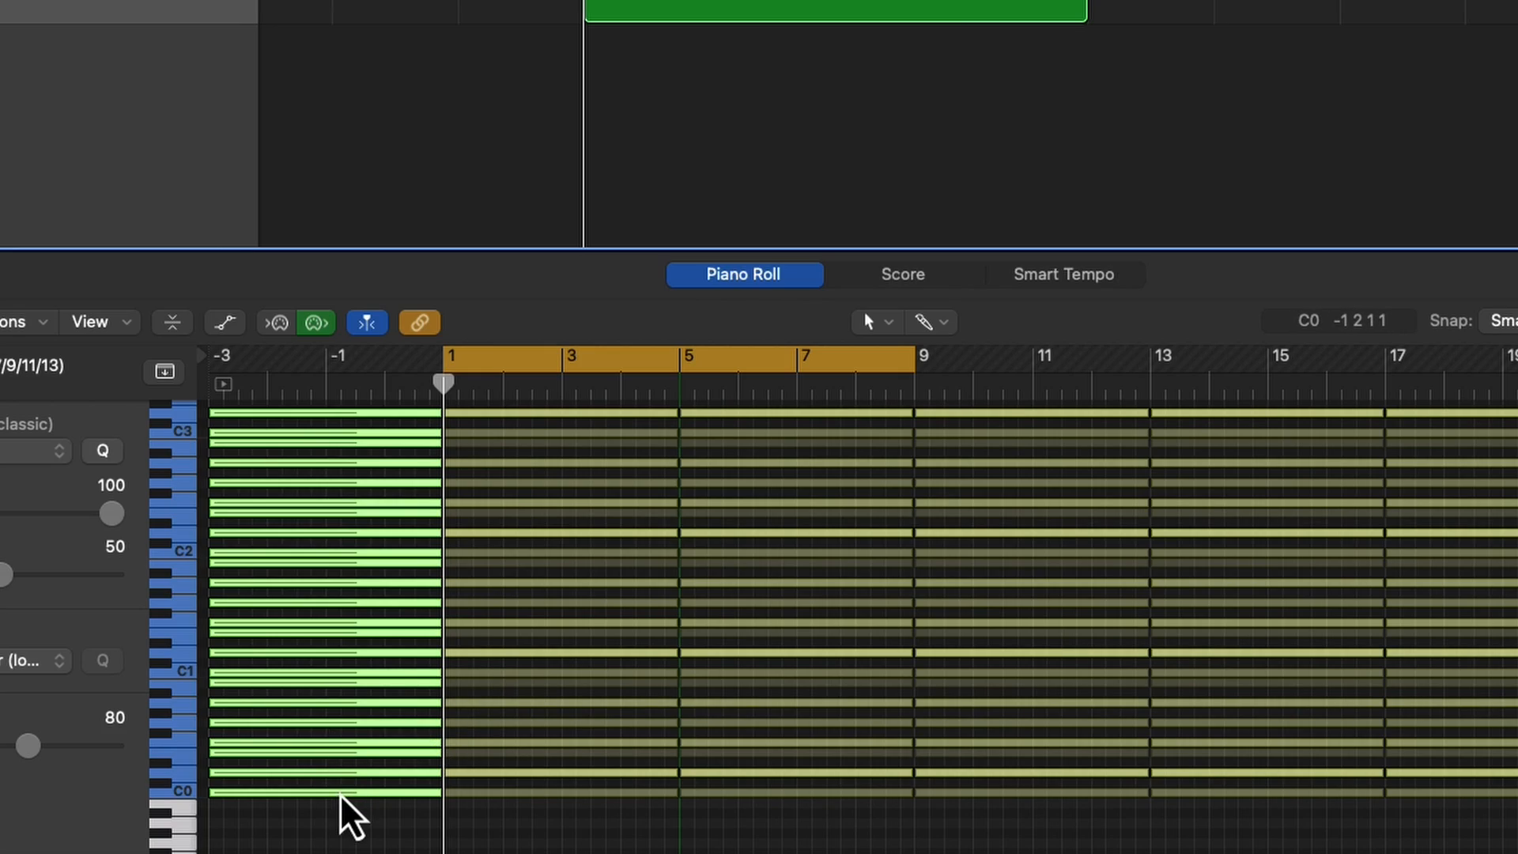
left_click(345, 776)
scroll(338, 552, "up", 3)
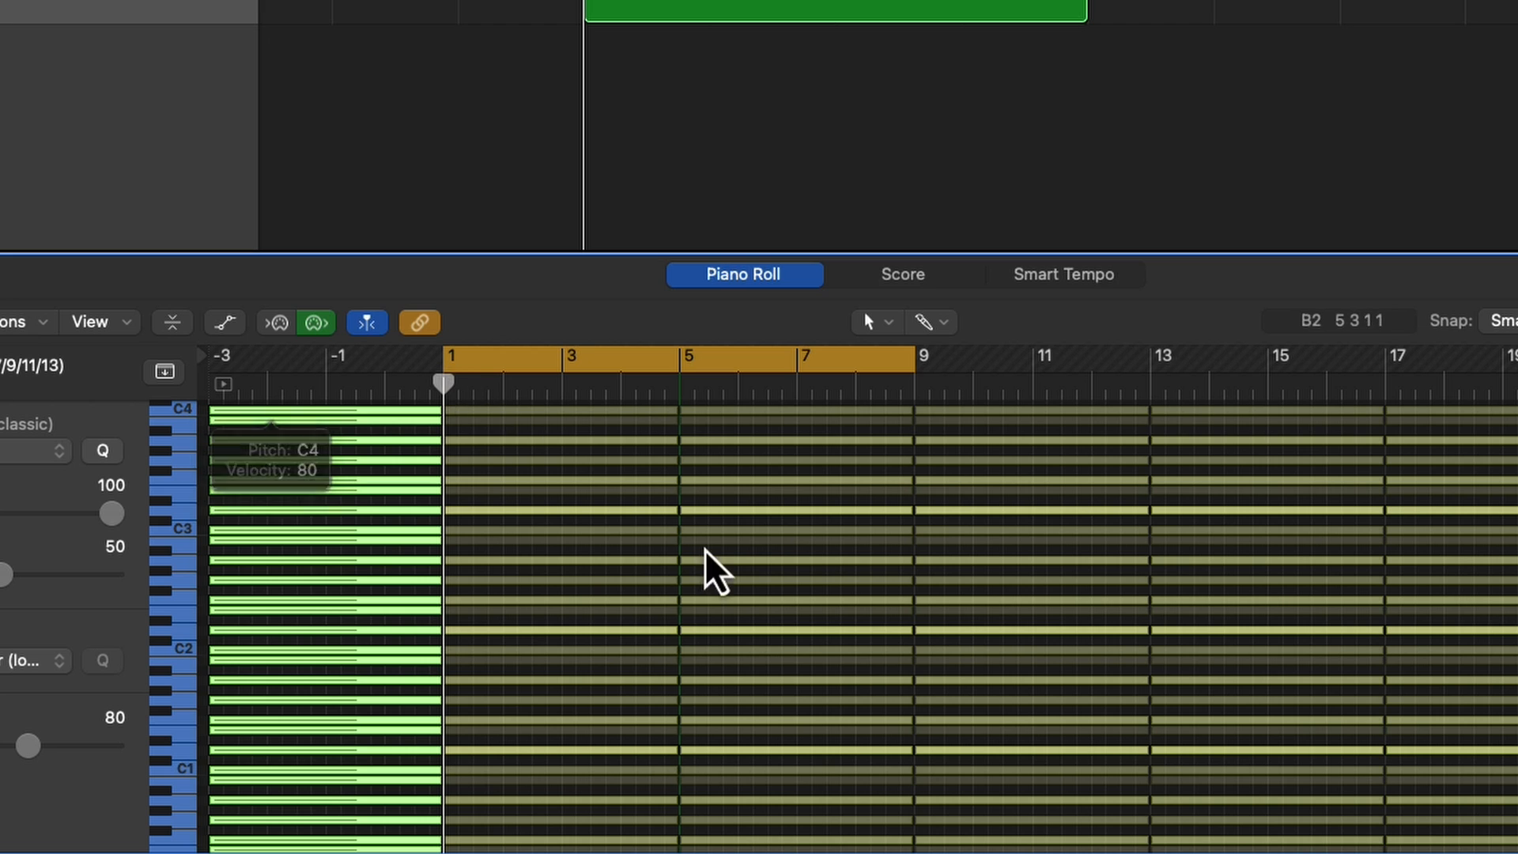
scroll(868, 702, "down", 2)
scroll(1116, 784, "down", 1)
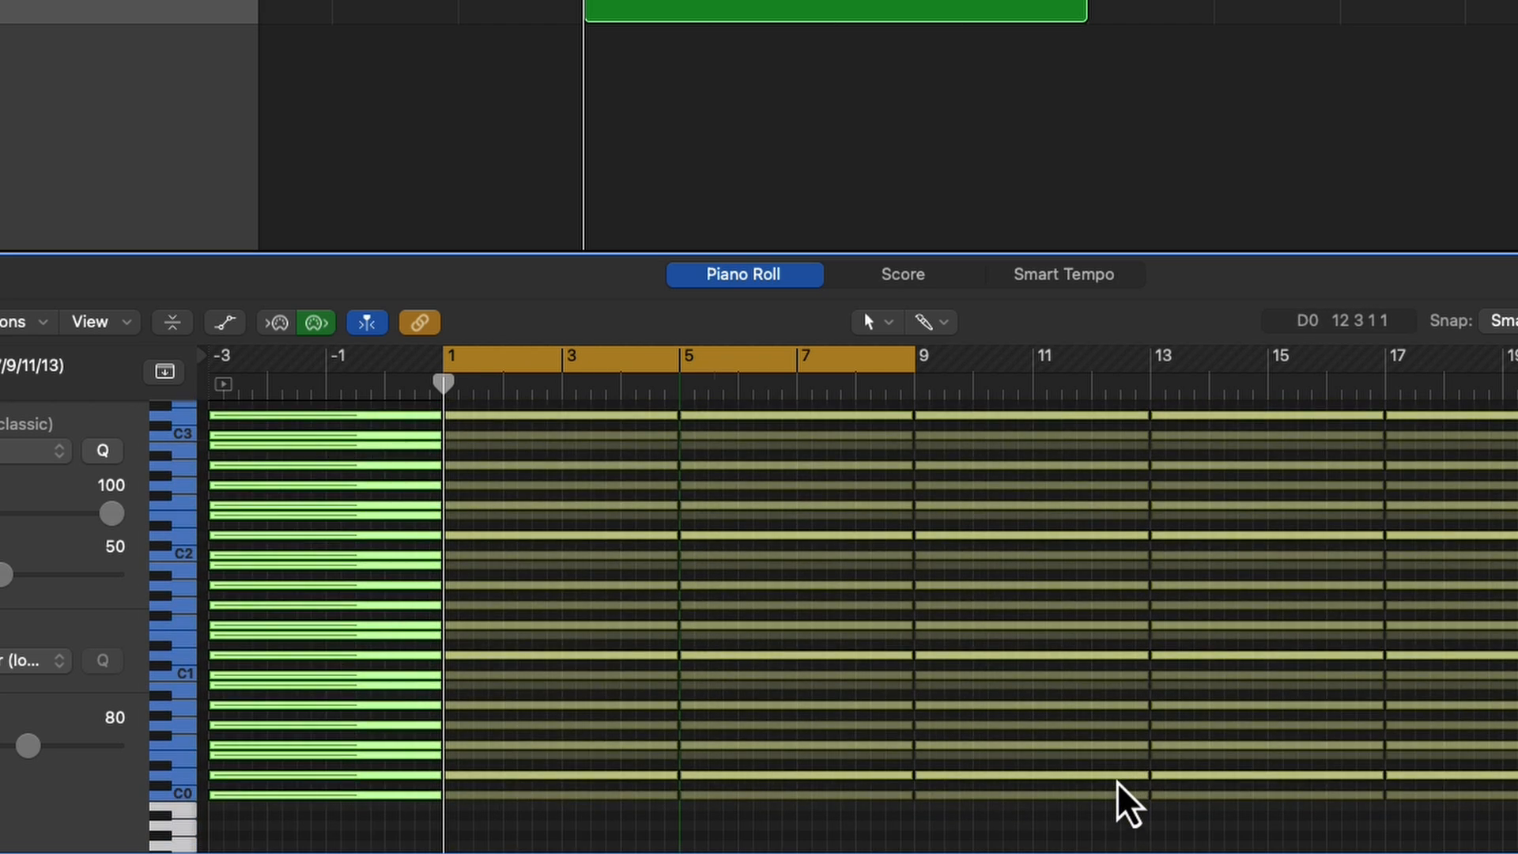
scroll(1116, 784, "right", 2)
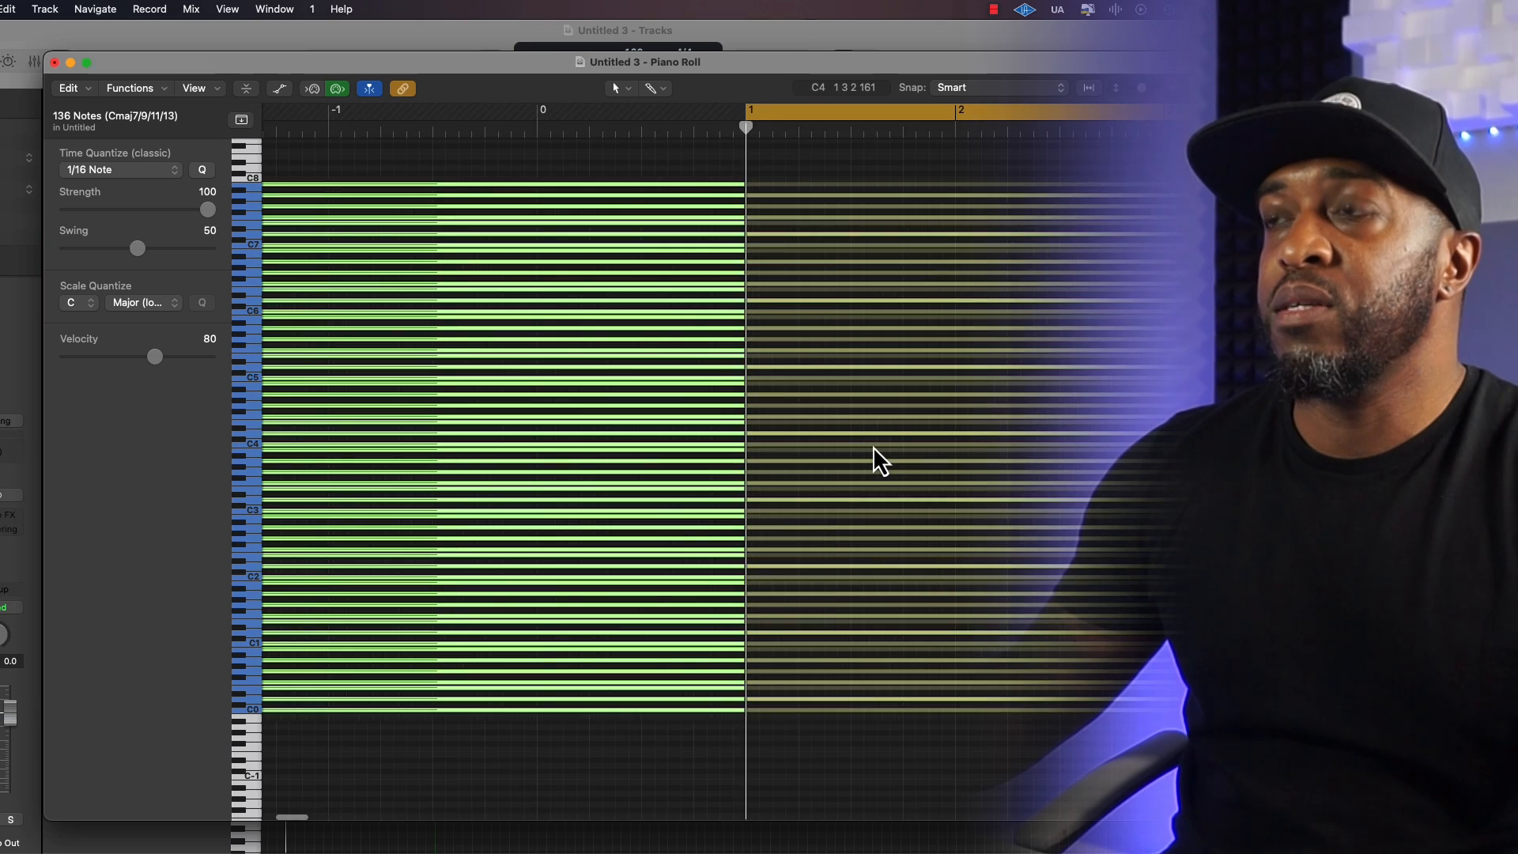
scroll(874, 448, "right", 5)
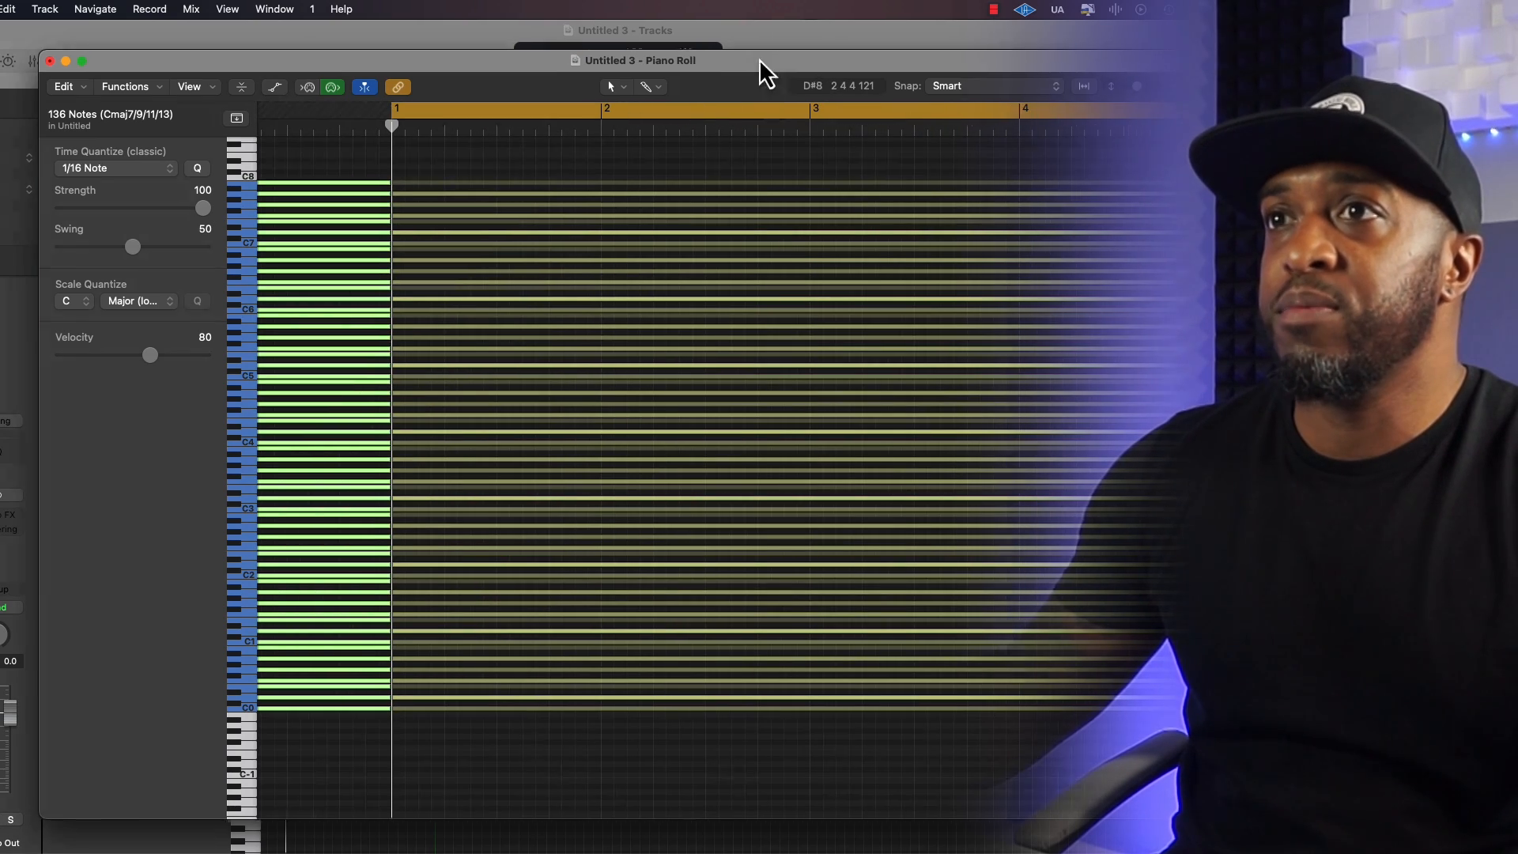
left_click_drag(759, 63, 543, 46)
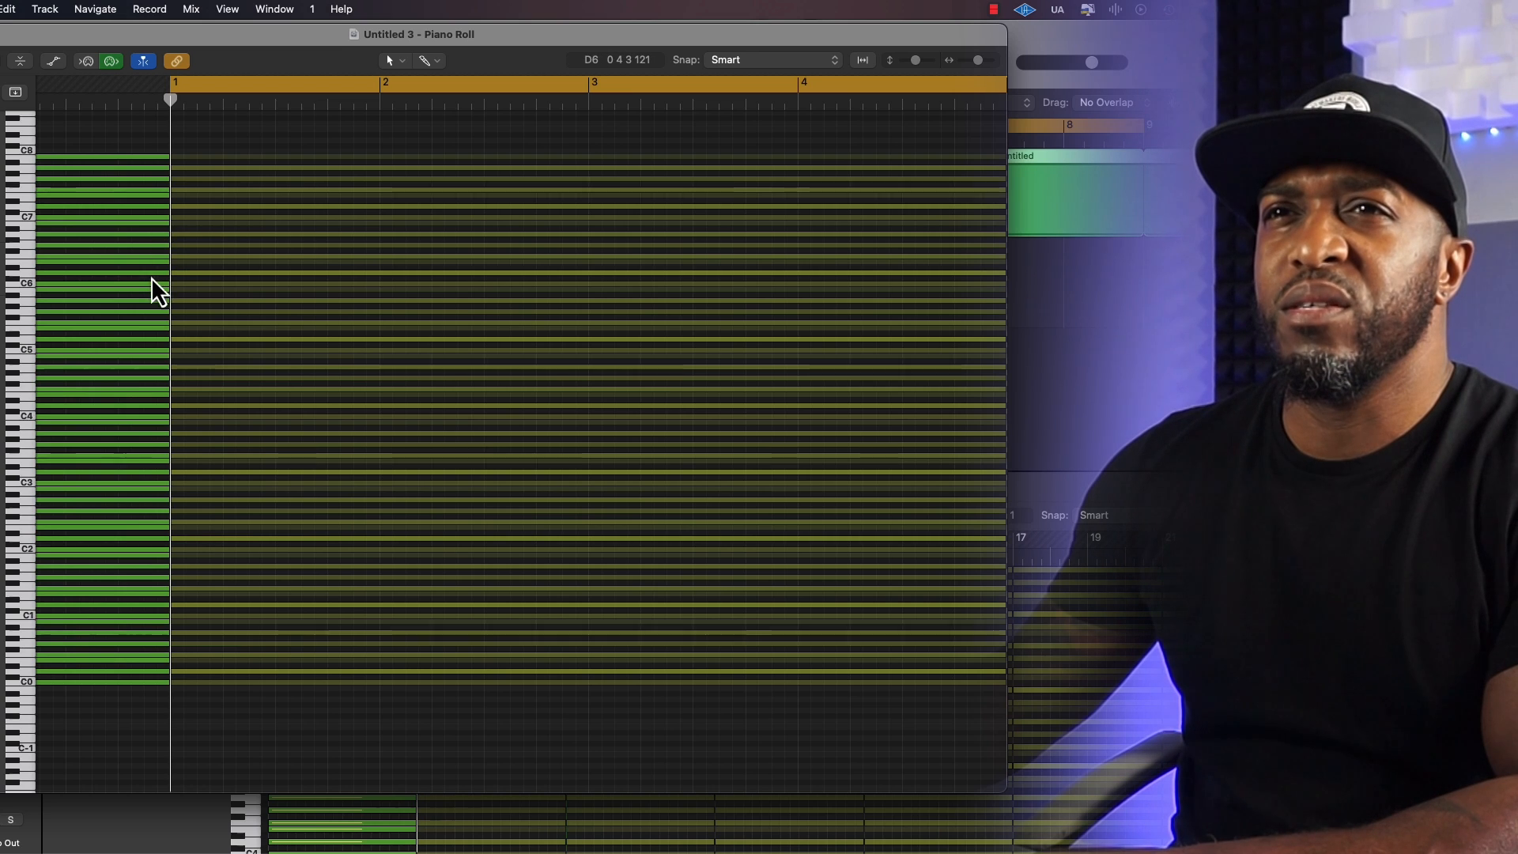
left_click(158, 340)
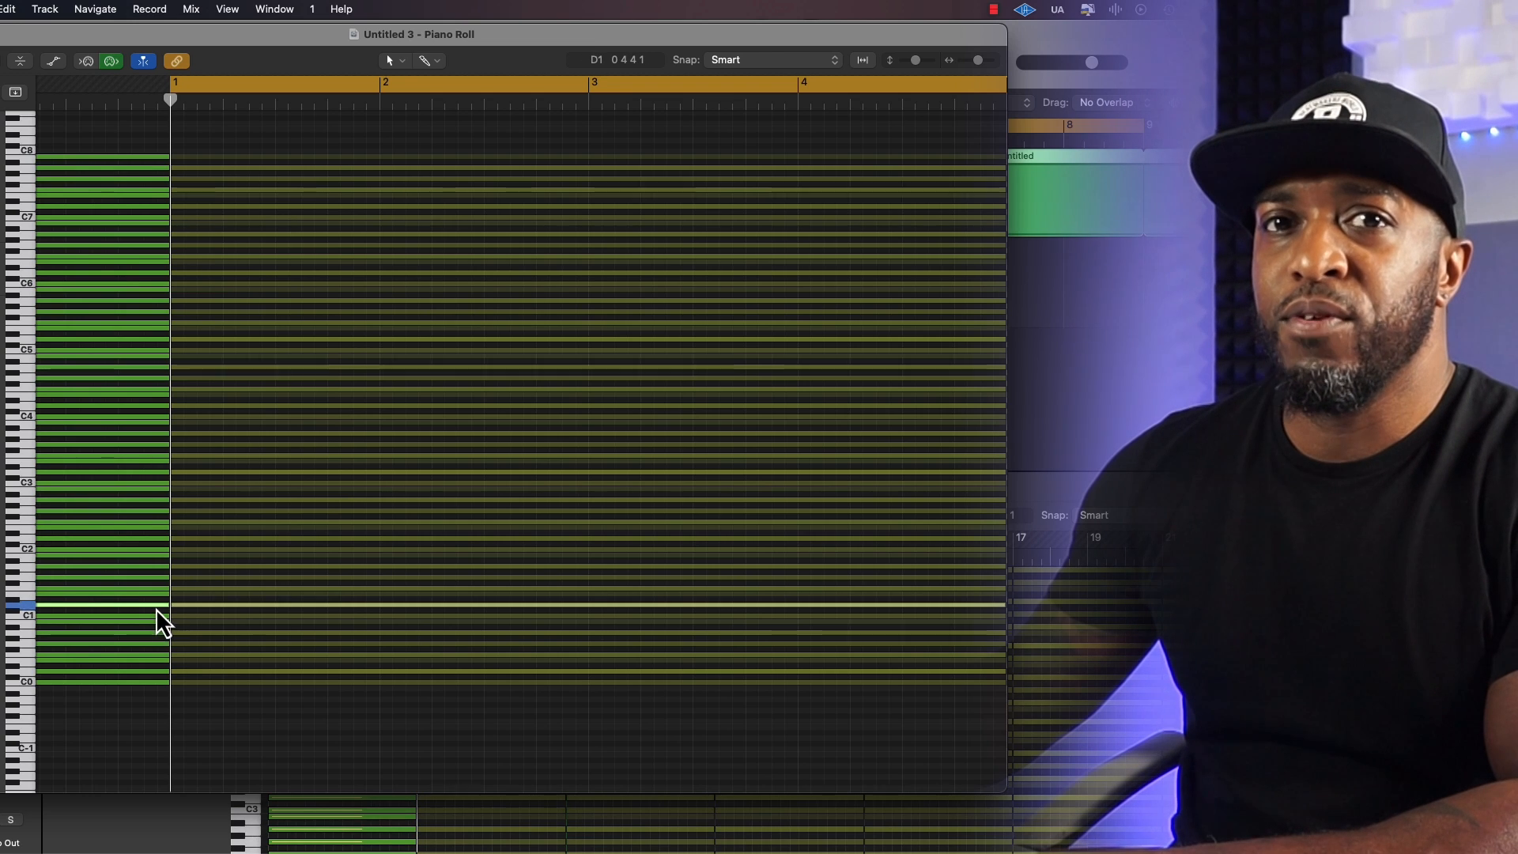
key("super+z")
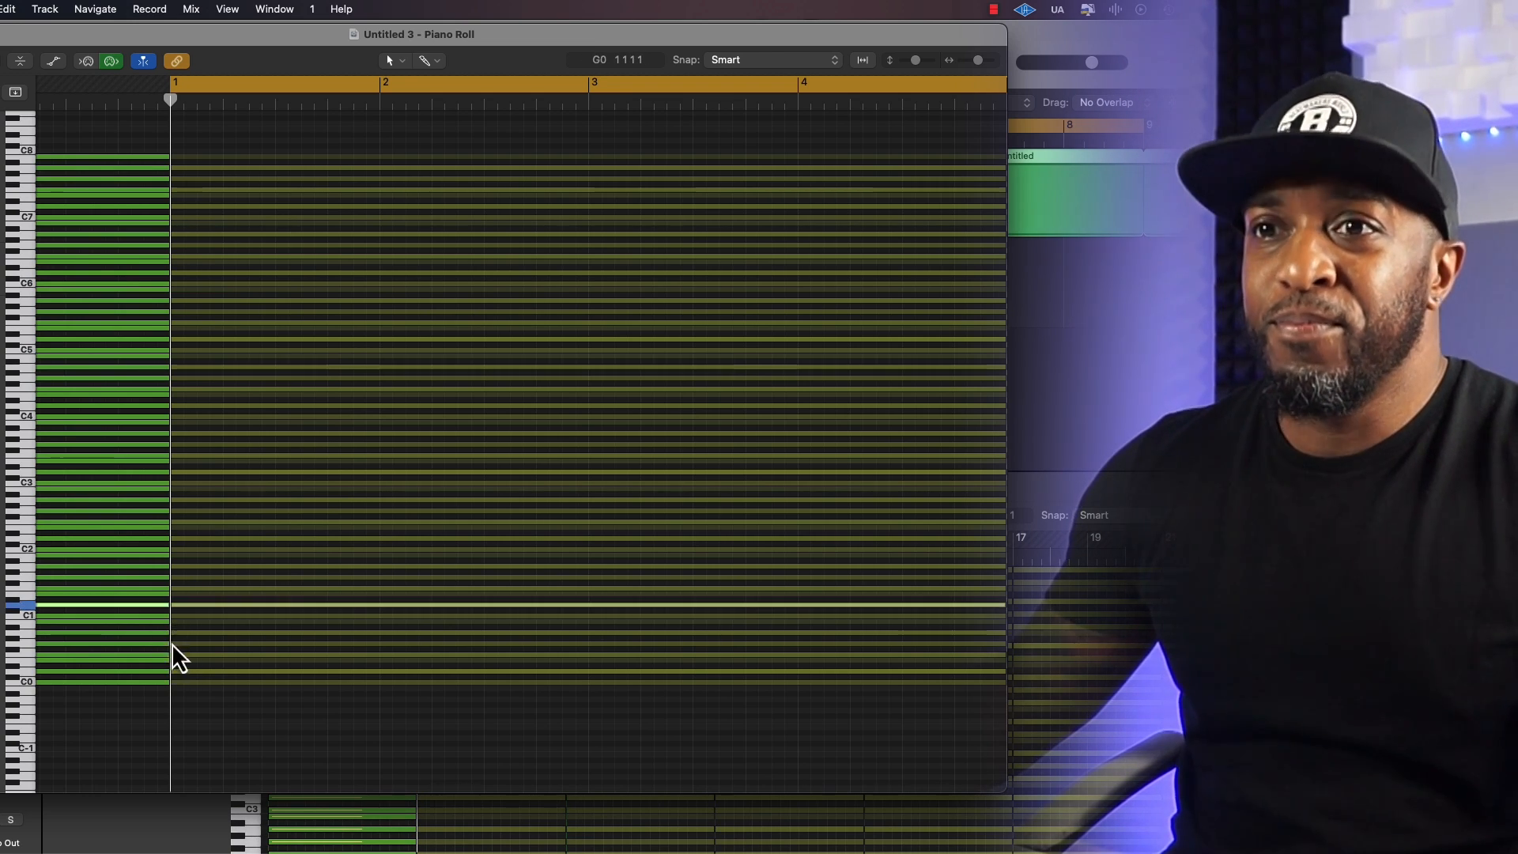
left_click(167, 689)
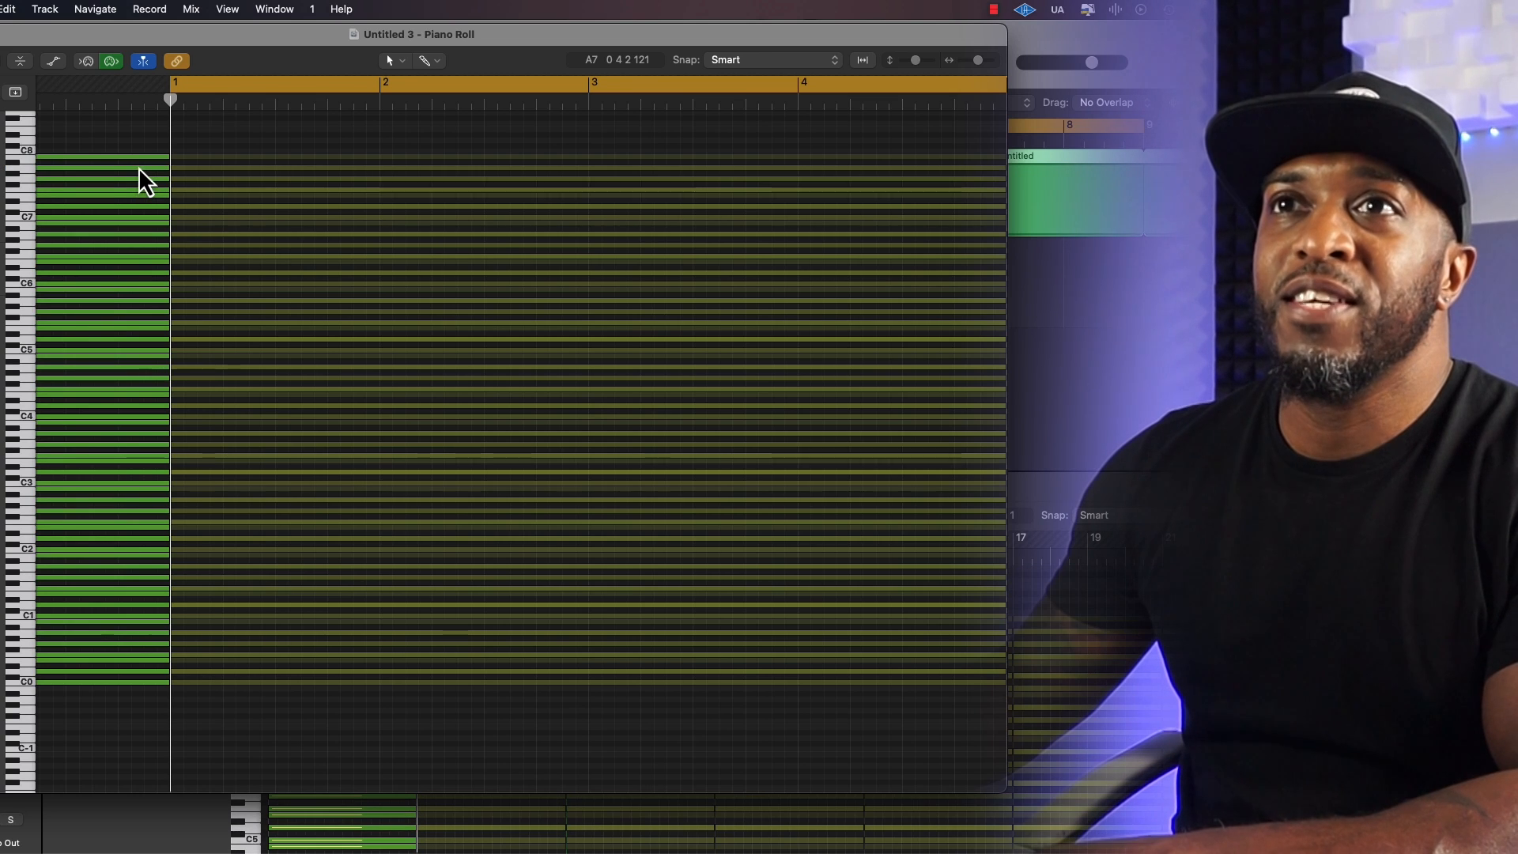
Step: Clear unwanted notes from the Keys region and drag the remaining notes into a first chord at bar 1
left_click(154, 274)
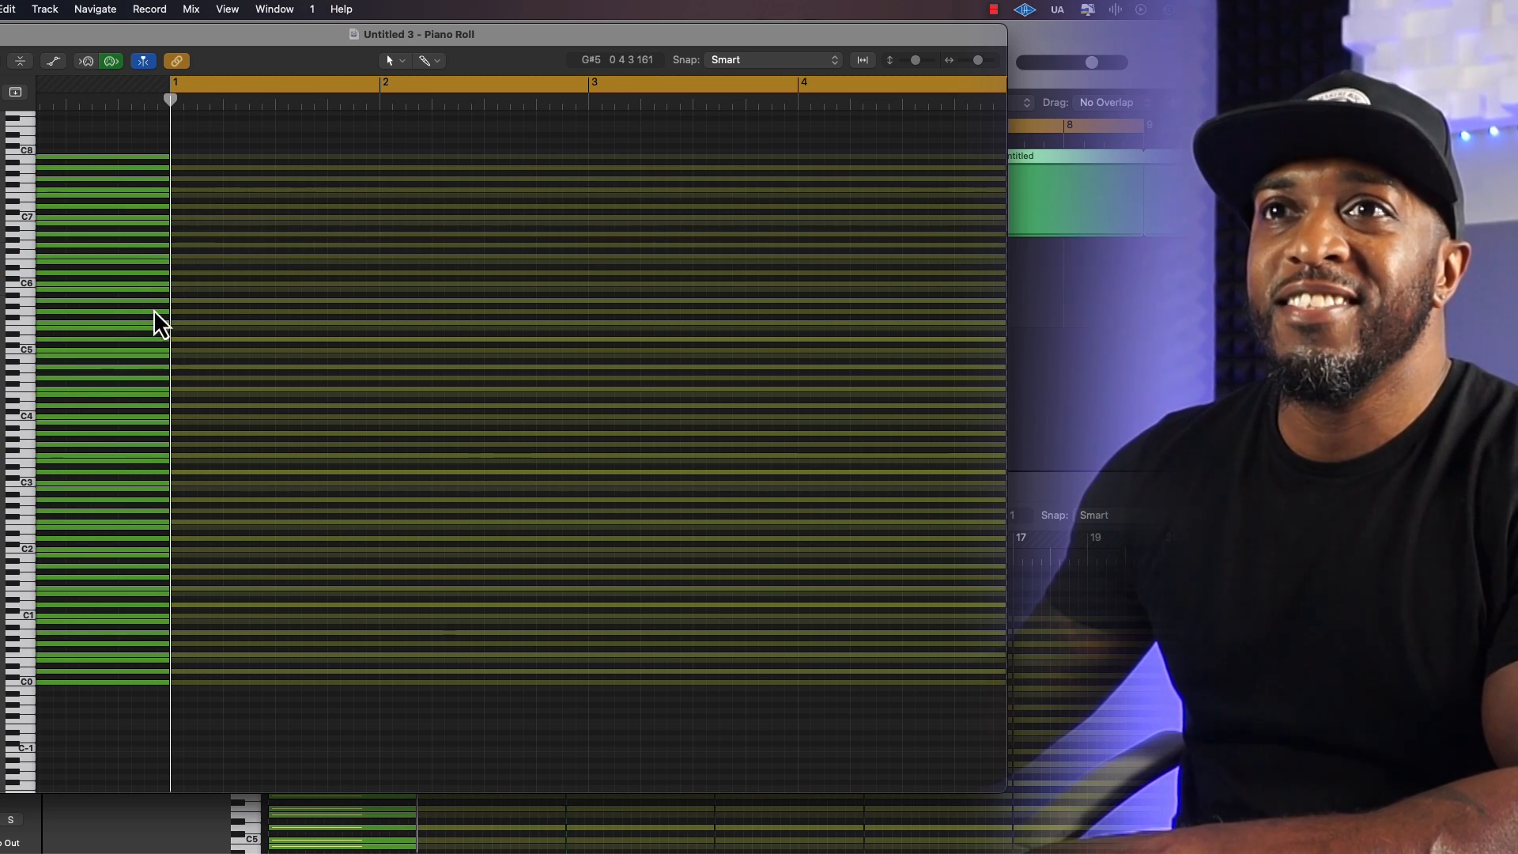
left_click(153, 341)
scroll(359, 301, "right", 3)
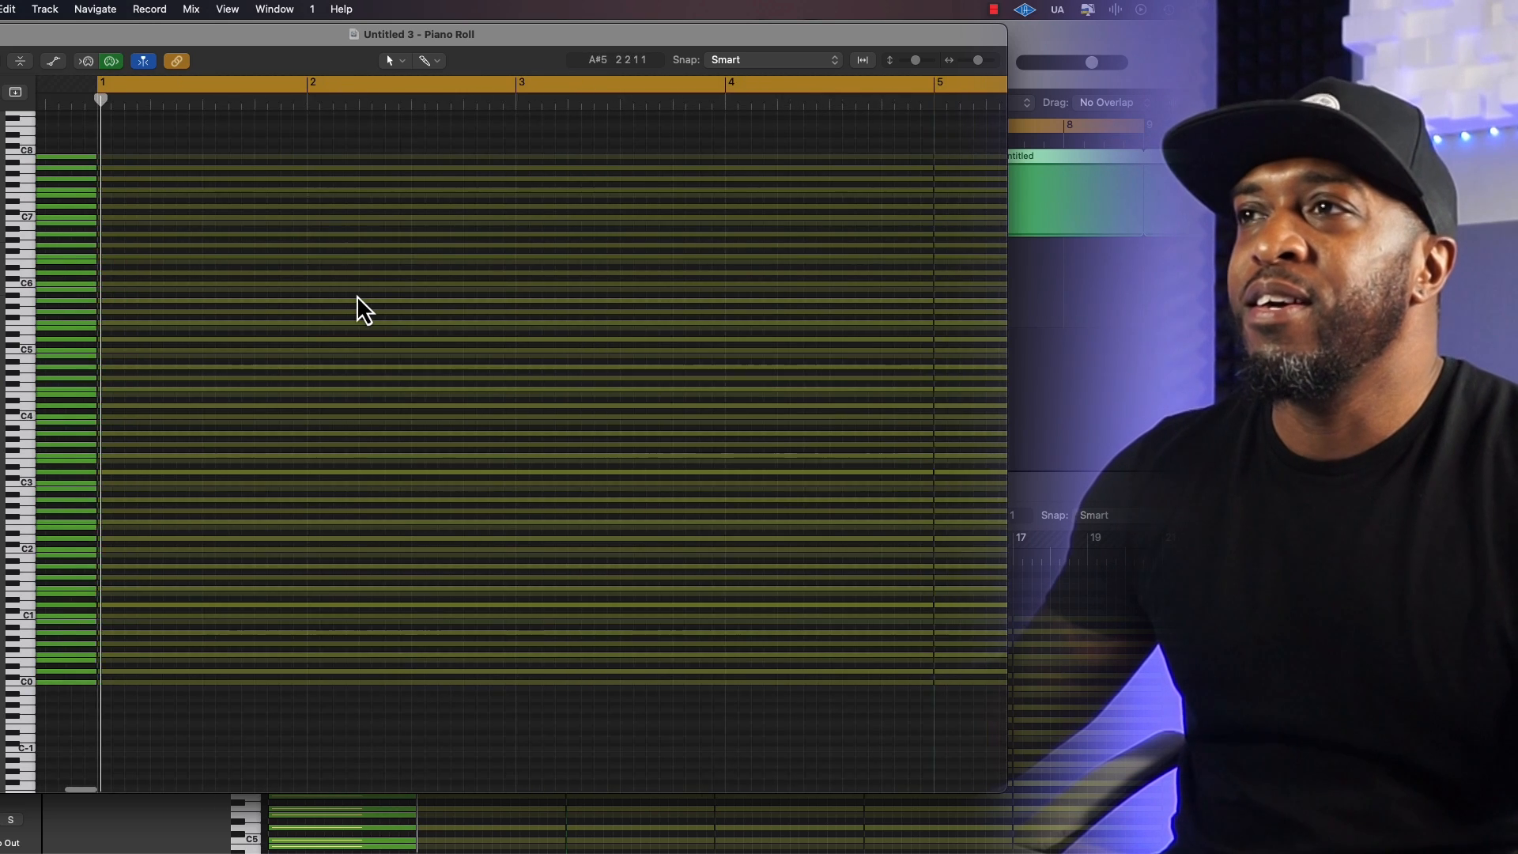
scroll(335, 278, "up", 5)
scroll(336, 288, "up", 5)
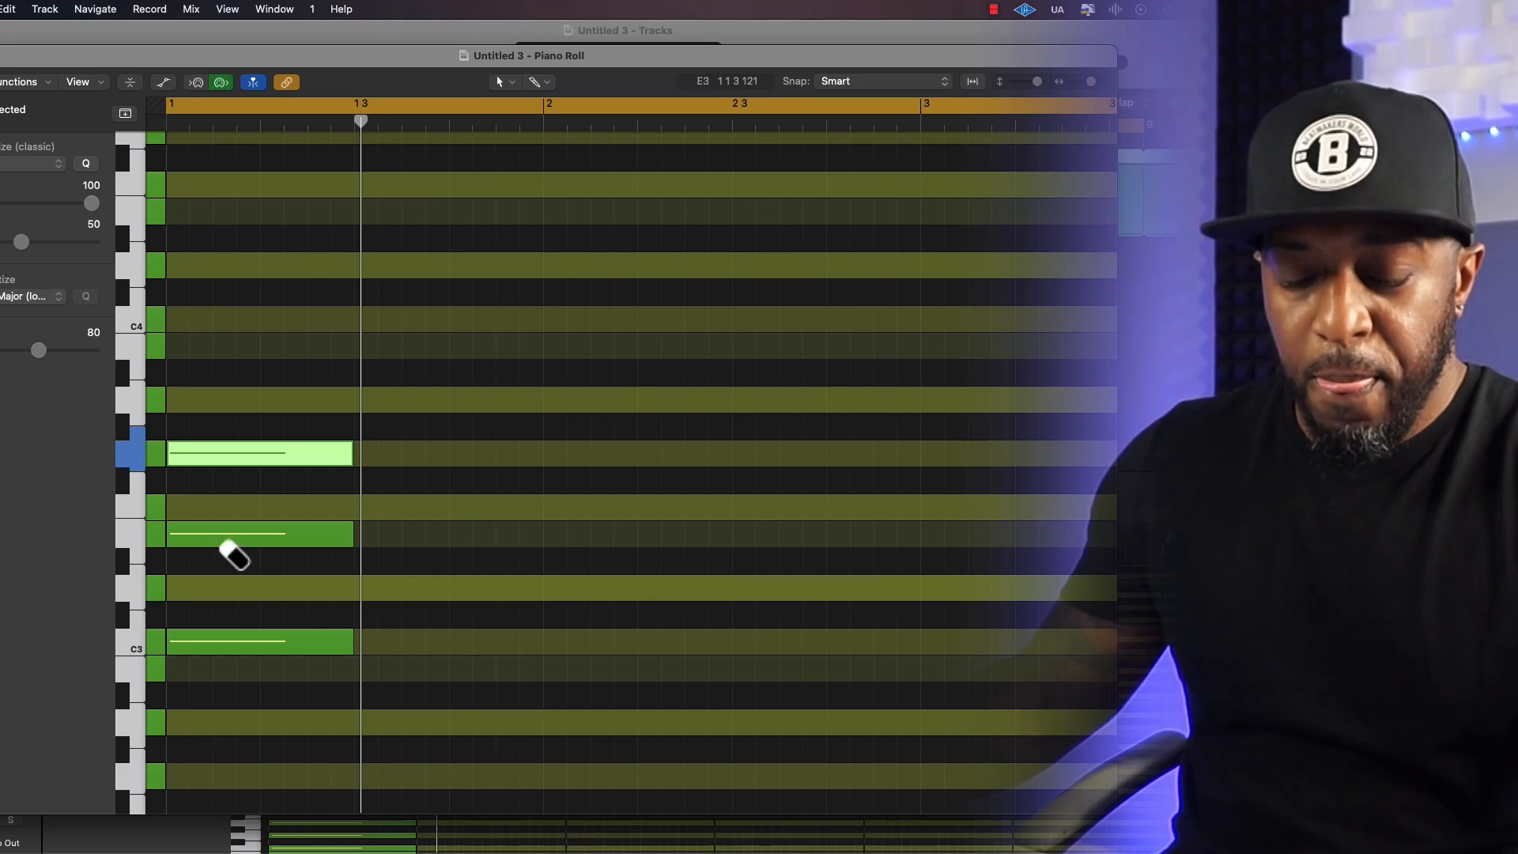
key("Delete")
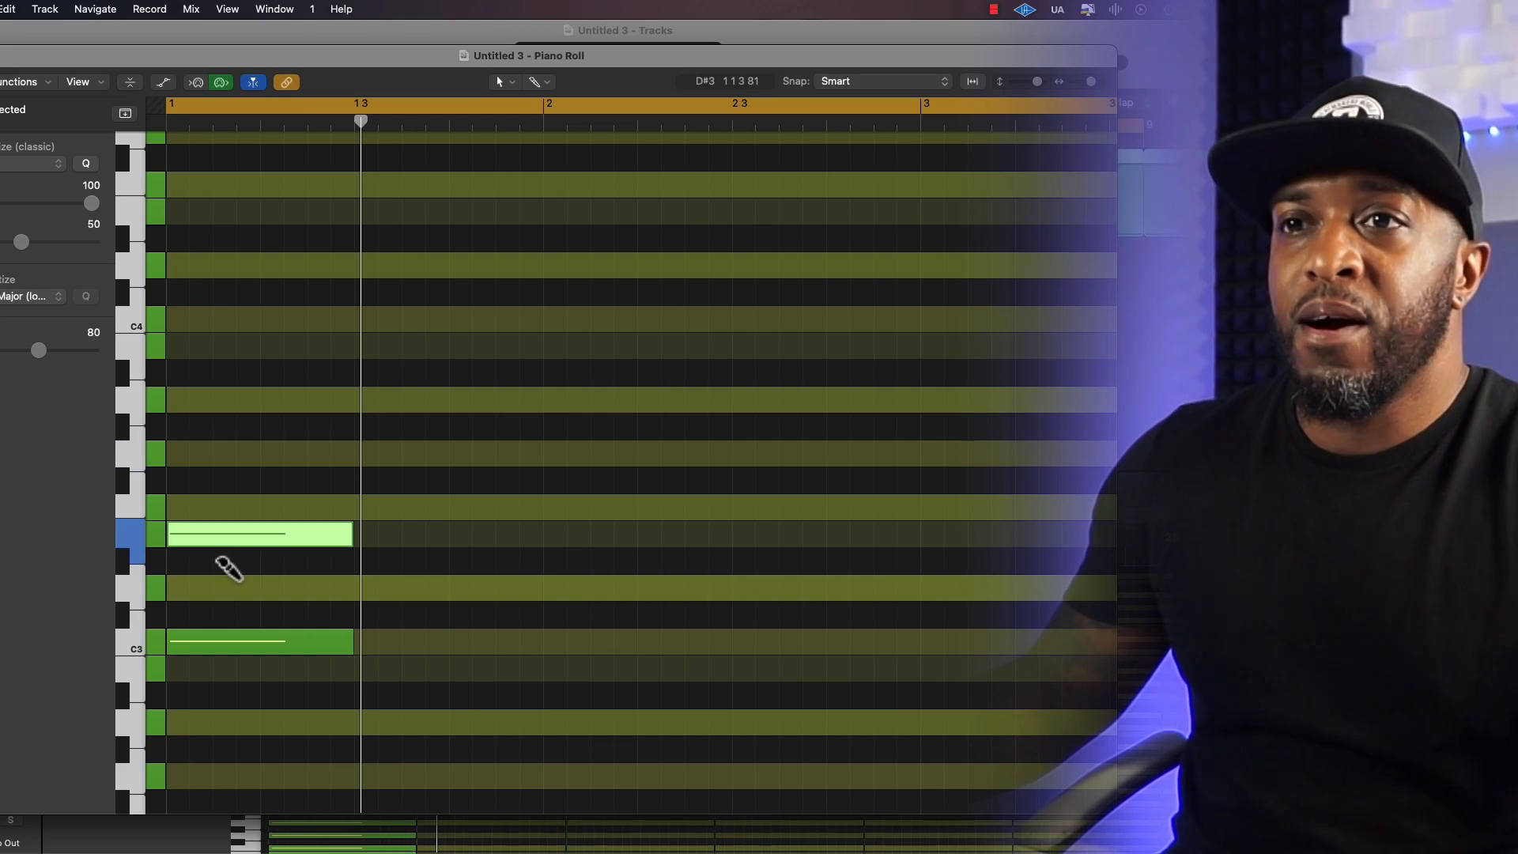
key("Delete")
left_click_drag(225, 640, 233, 514)
mouse_move(234, 429)
left_mouse_down()
mouse_move(233, 400)
mouse_move(237, 419)
left_mouse_up()
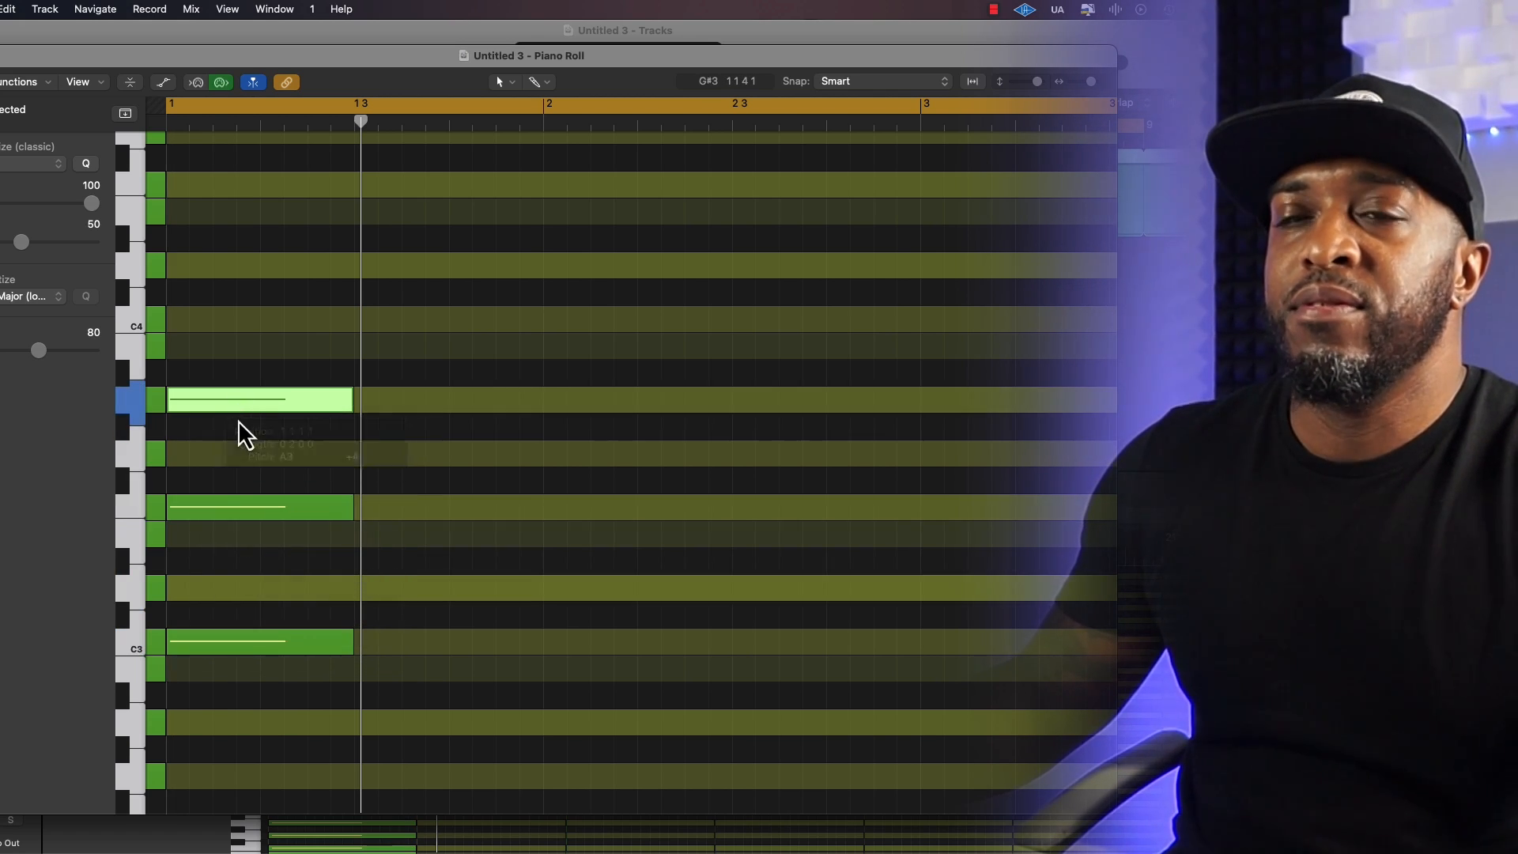
Step: Copy the first chord to a later beat in bar 1 and audition it
key("space")
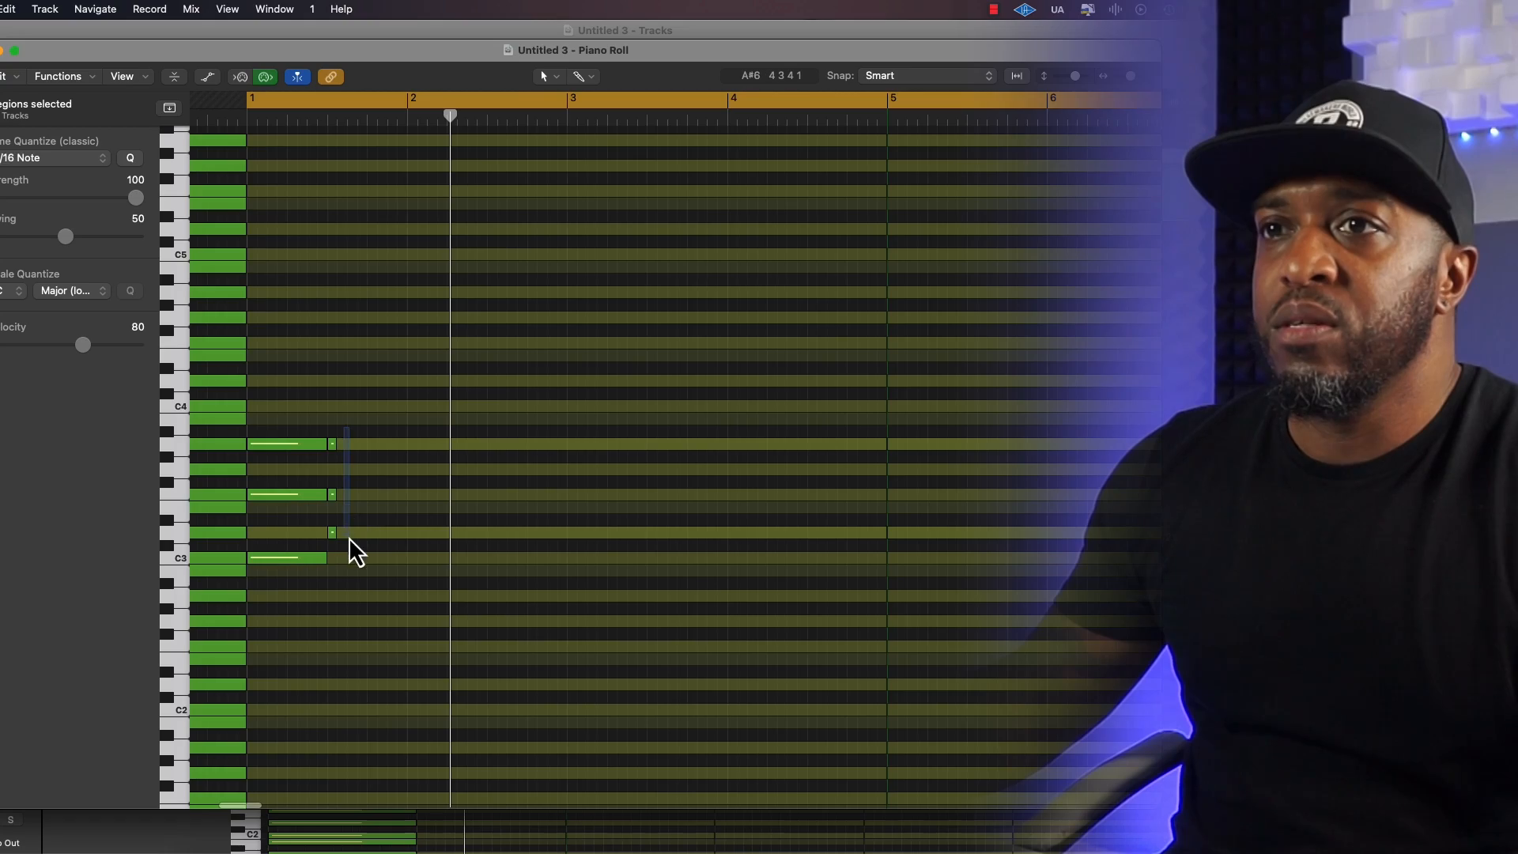
left_click_drag(348, 538, 447, 546)
key("space")
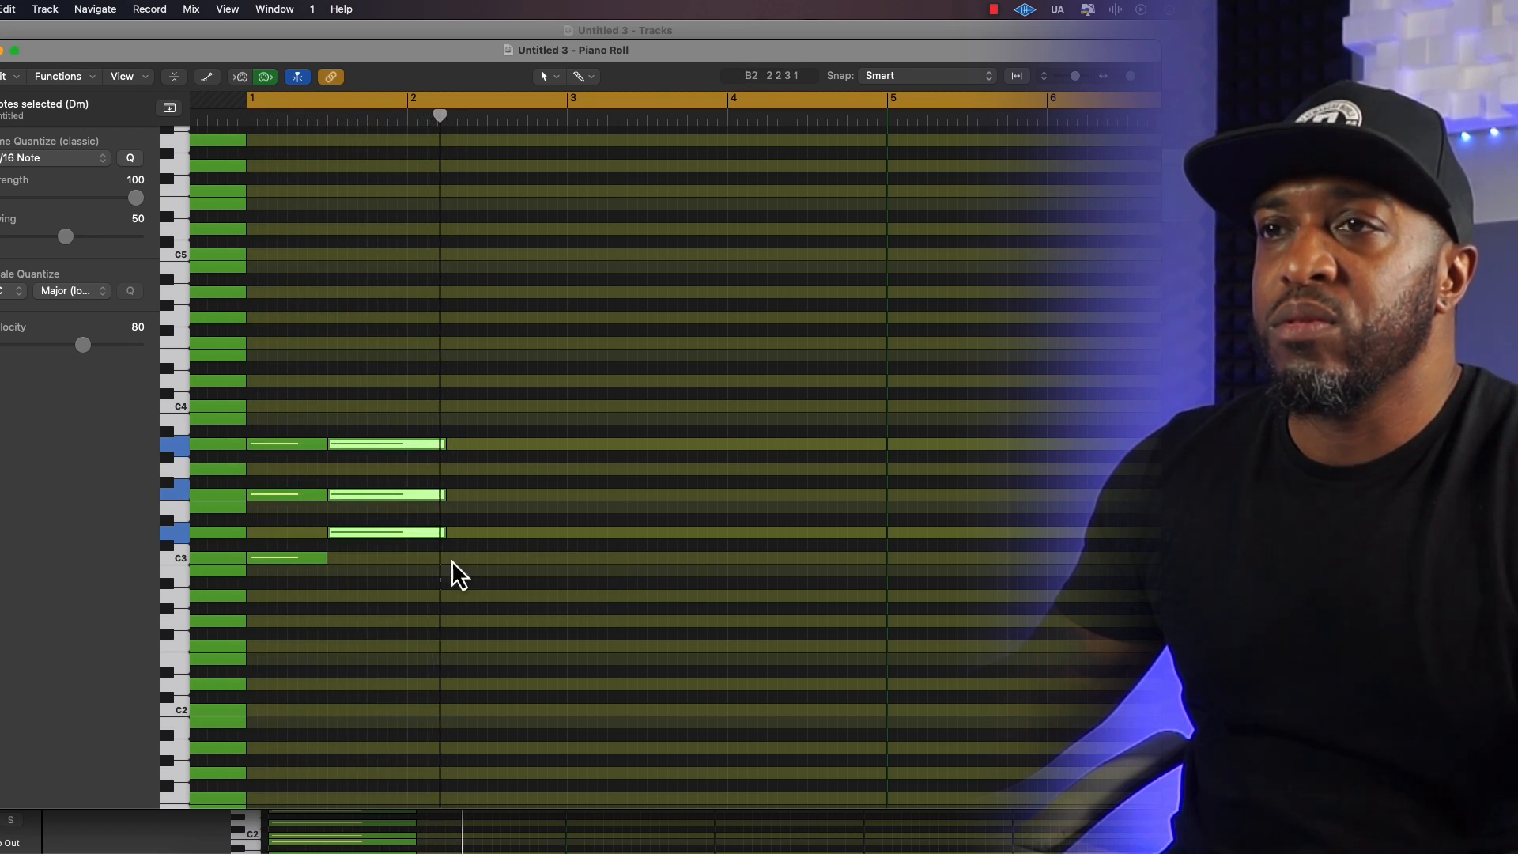
Step: Move the copied chord higher and later to form the next chord, playing it back
key("space")
left_click_drag(435, 530, 536, 456)
key("space")
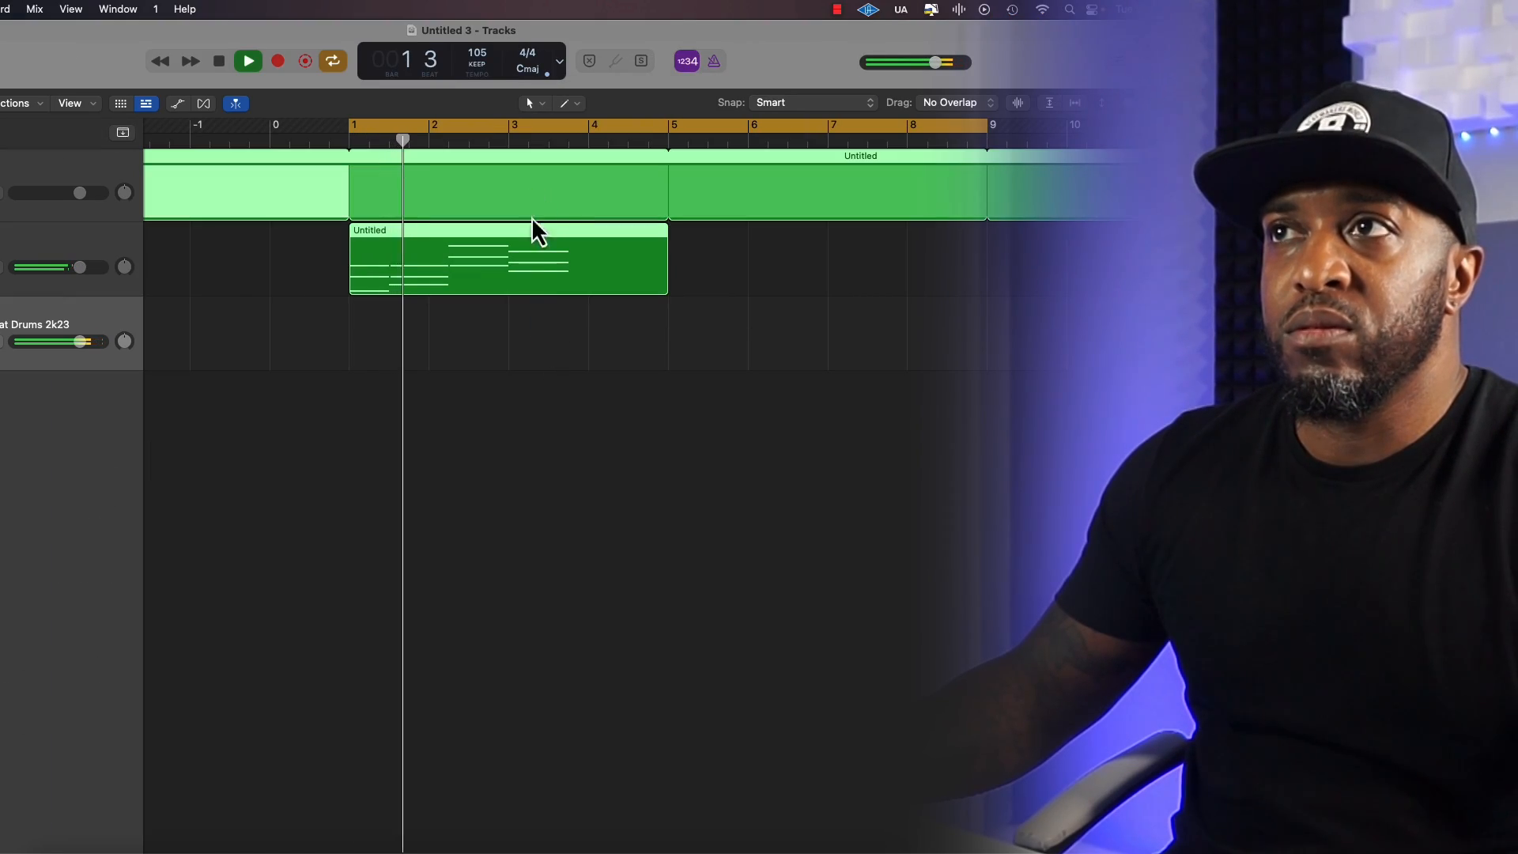
Step: Open the Keys region in the piano roll, duplicate the last chord after it and lower one of its notes
double_click(534, 272)
scroll(593, 494, "down", 6)
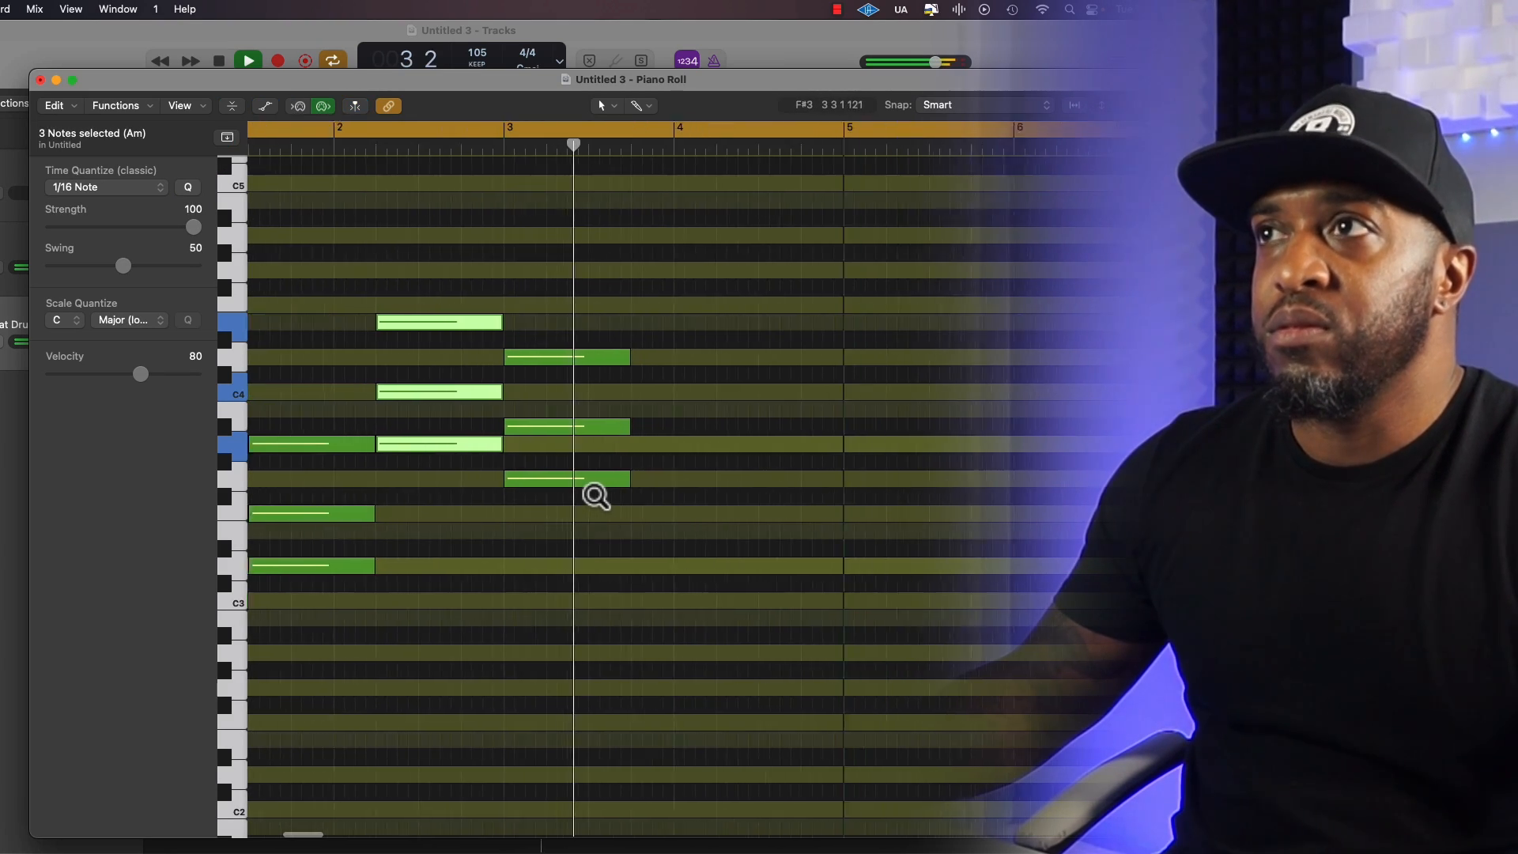
scroll(595, 503, "left", 2)
key("space")
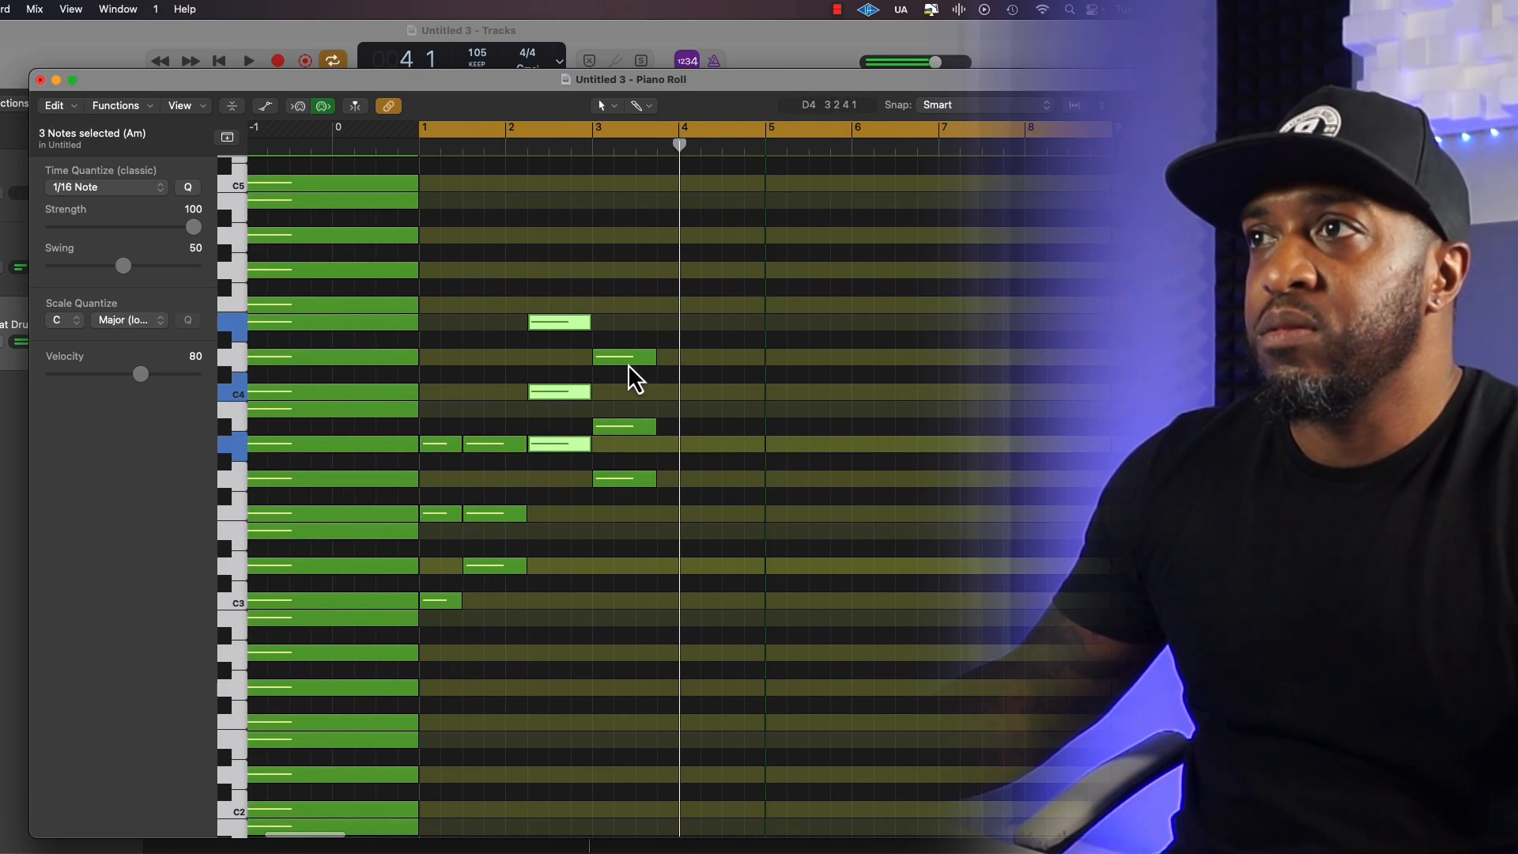
left_click_drag(625, 325, 634, 504)
left_click_drag(623, 483, 694, 483)
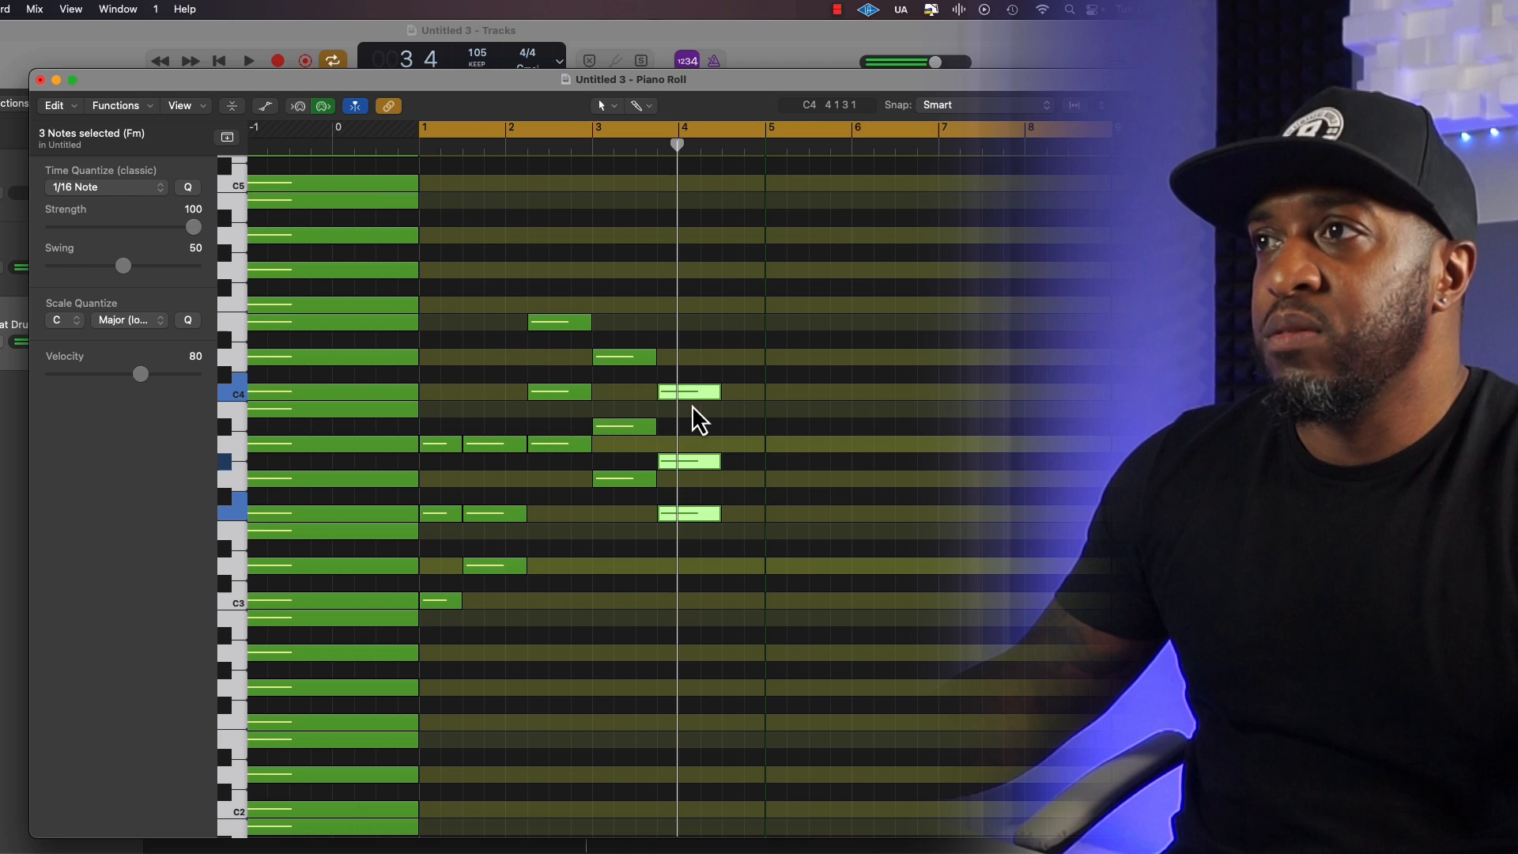
left_click_drag(693, 395, 692, 445)
Step: Paste the chord progression starting at bar 5 and play it back
left_click(596, 148)
key("space")
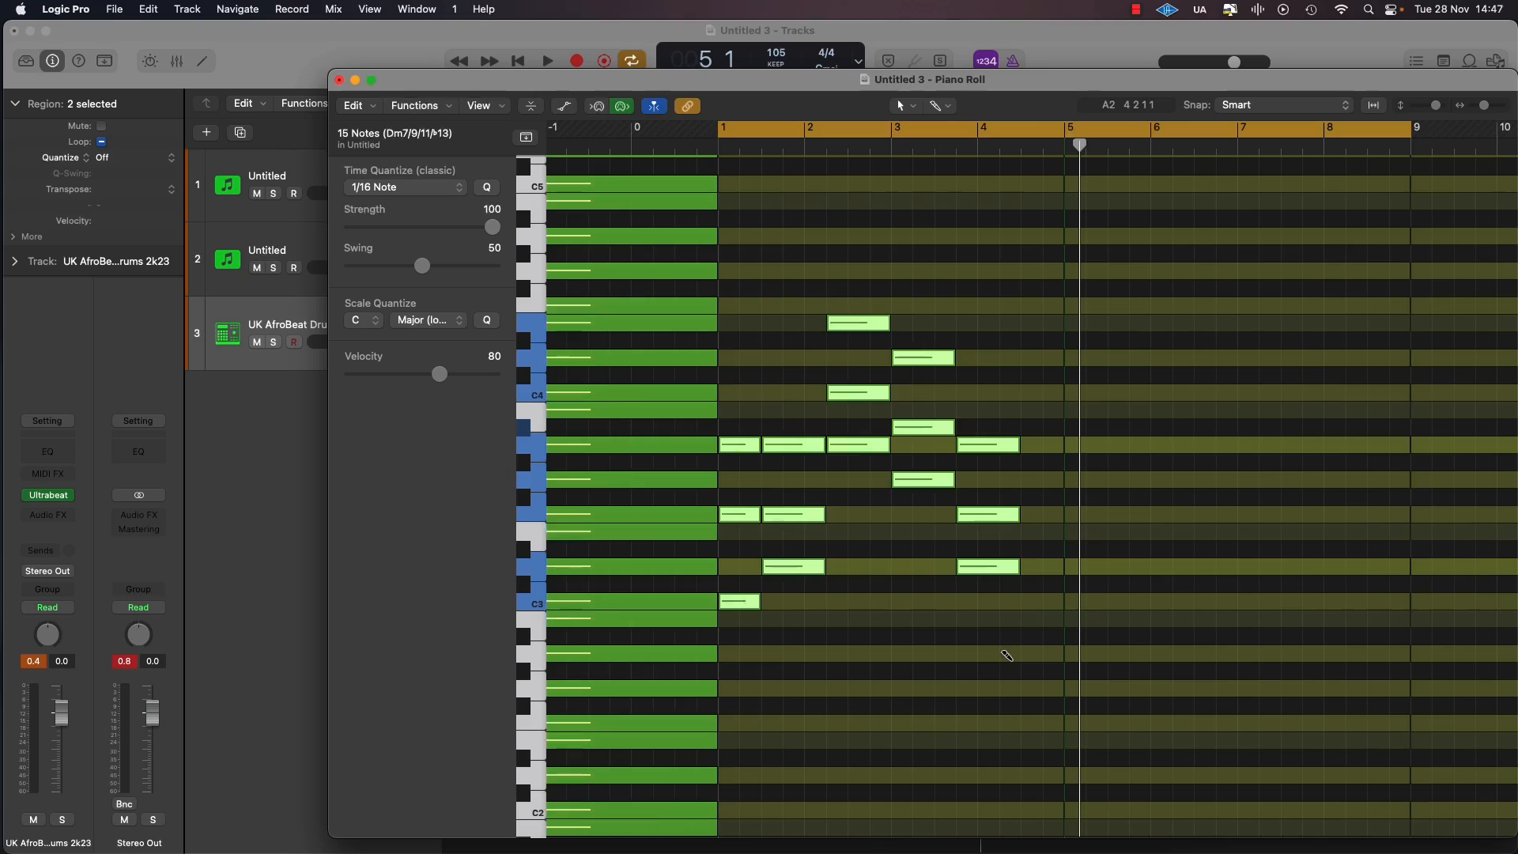
key("ctrl+v")
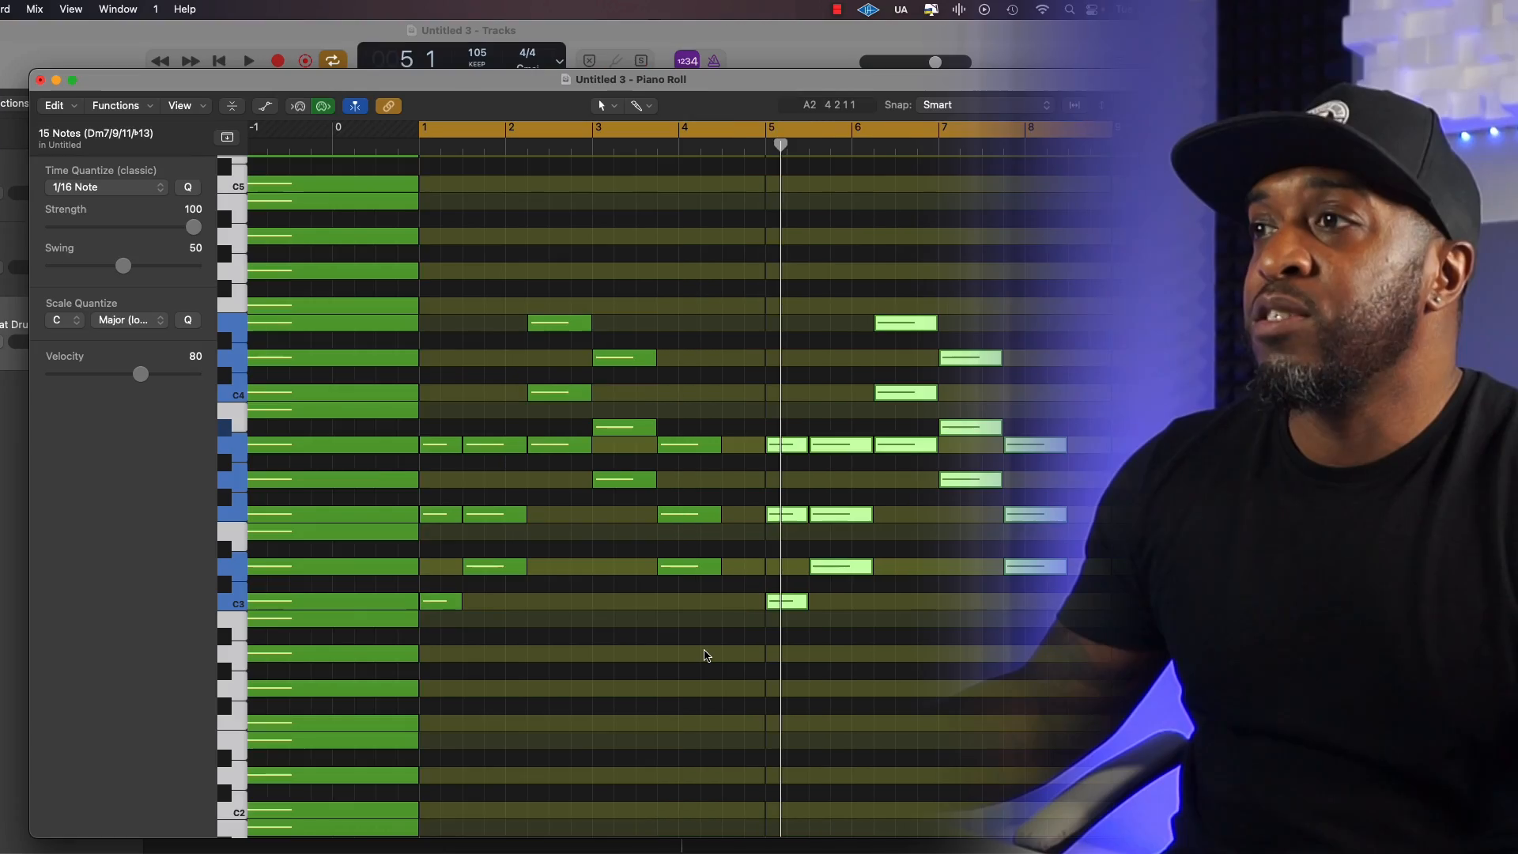
key("space")
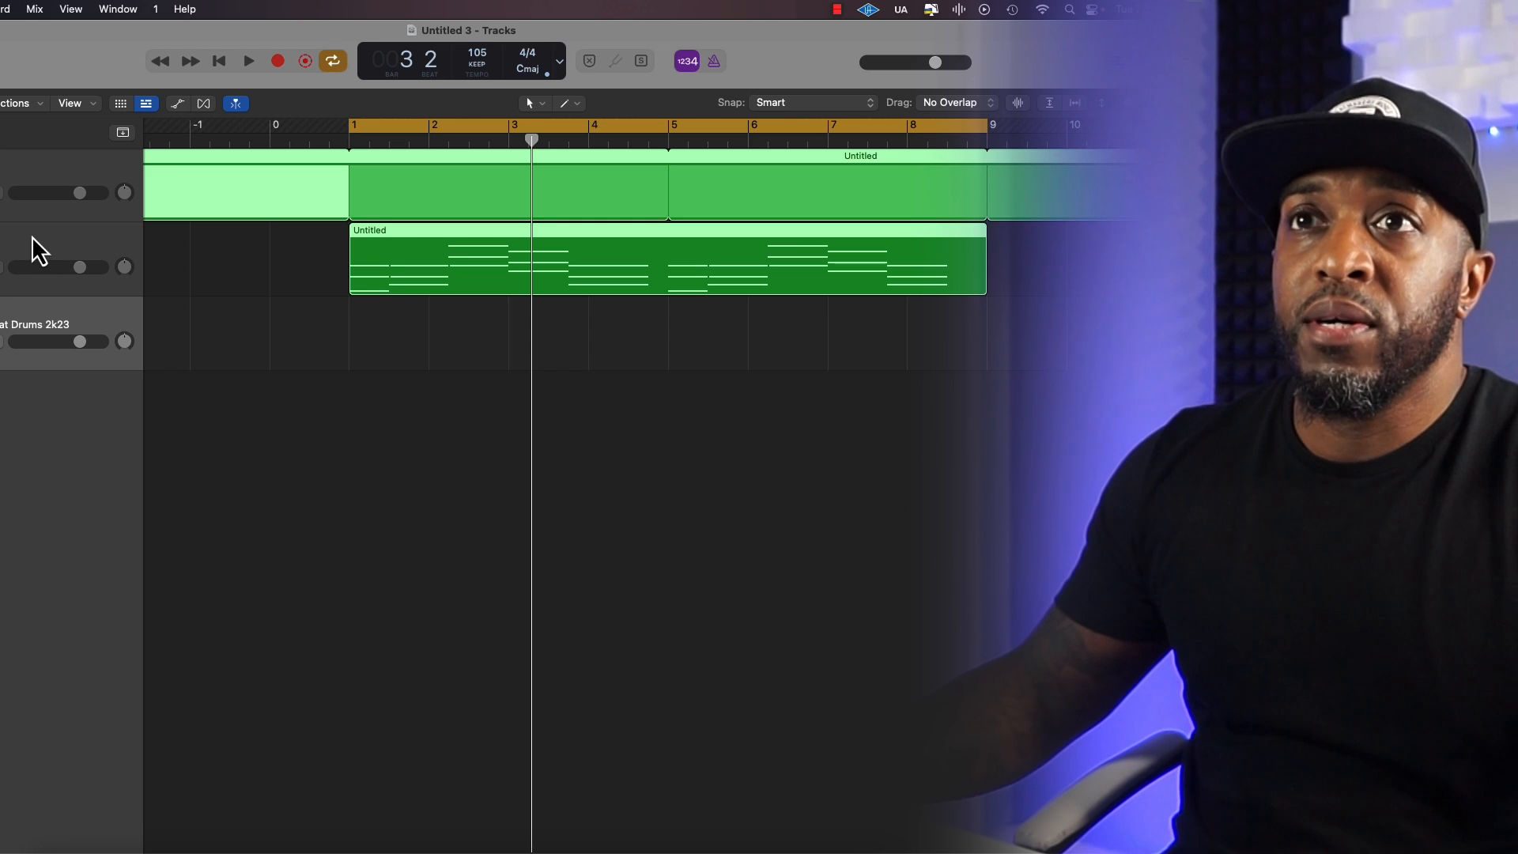
Step: Color the Keys chord region dark navy blue
double_click(17, 250)
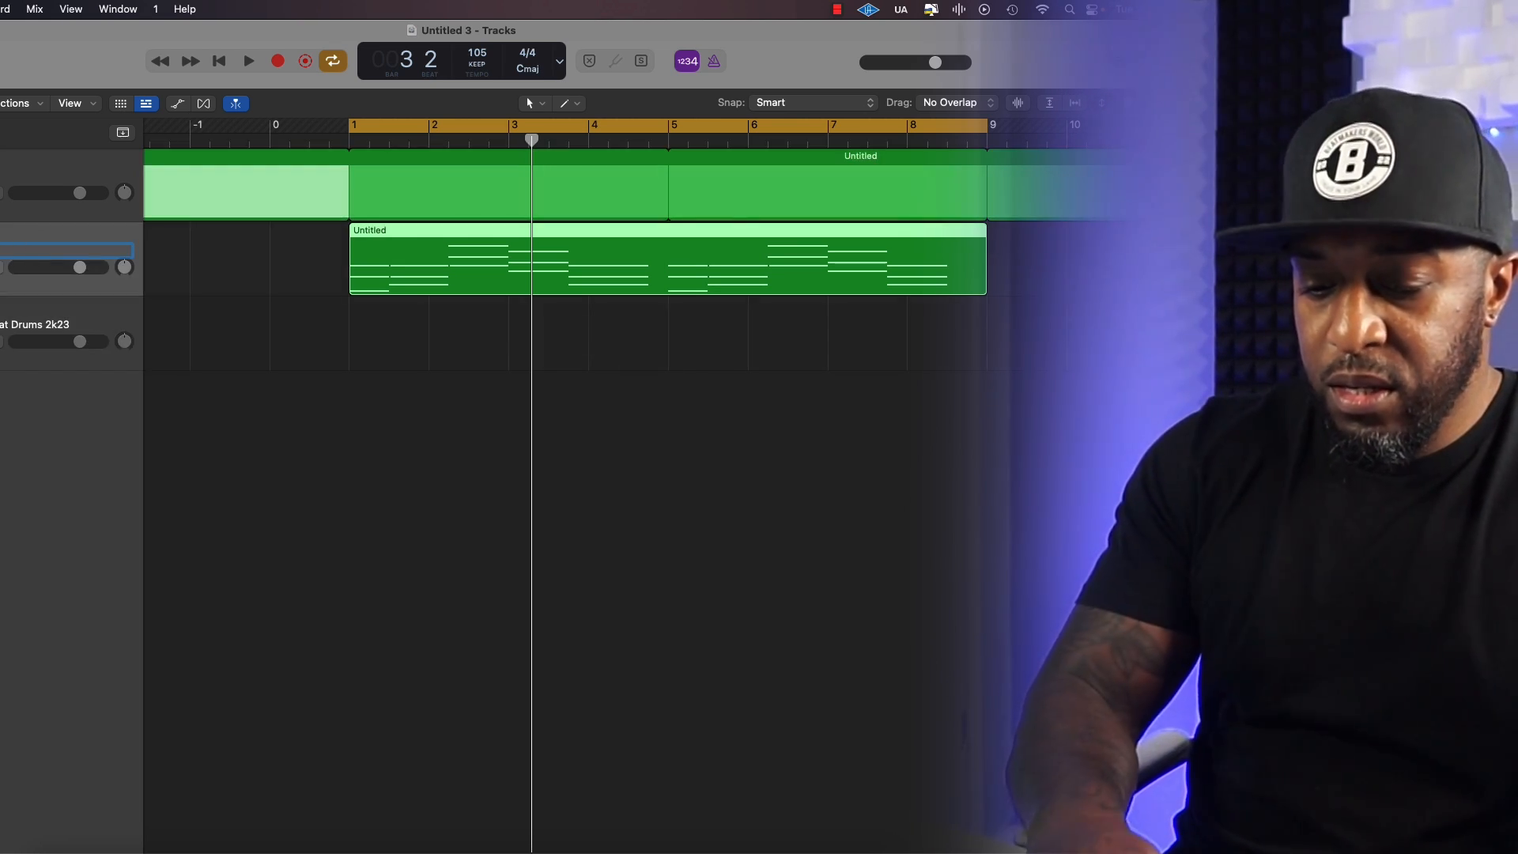
key("Return")
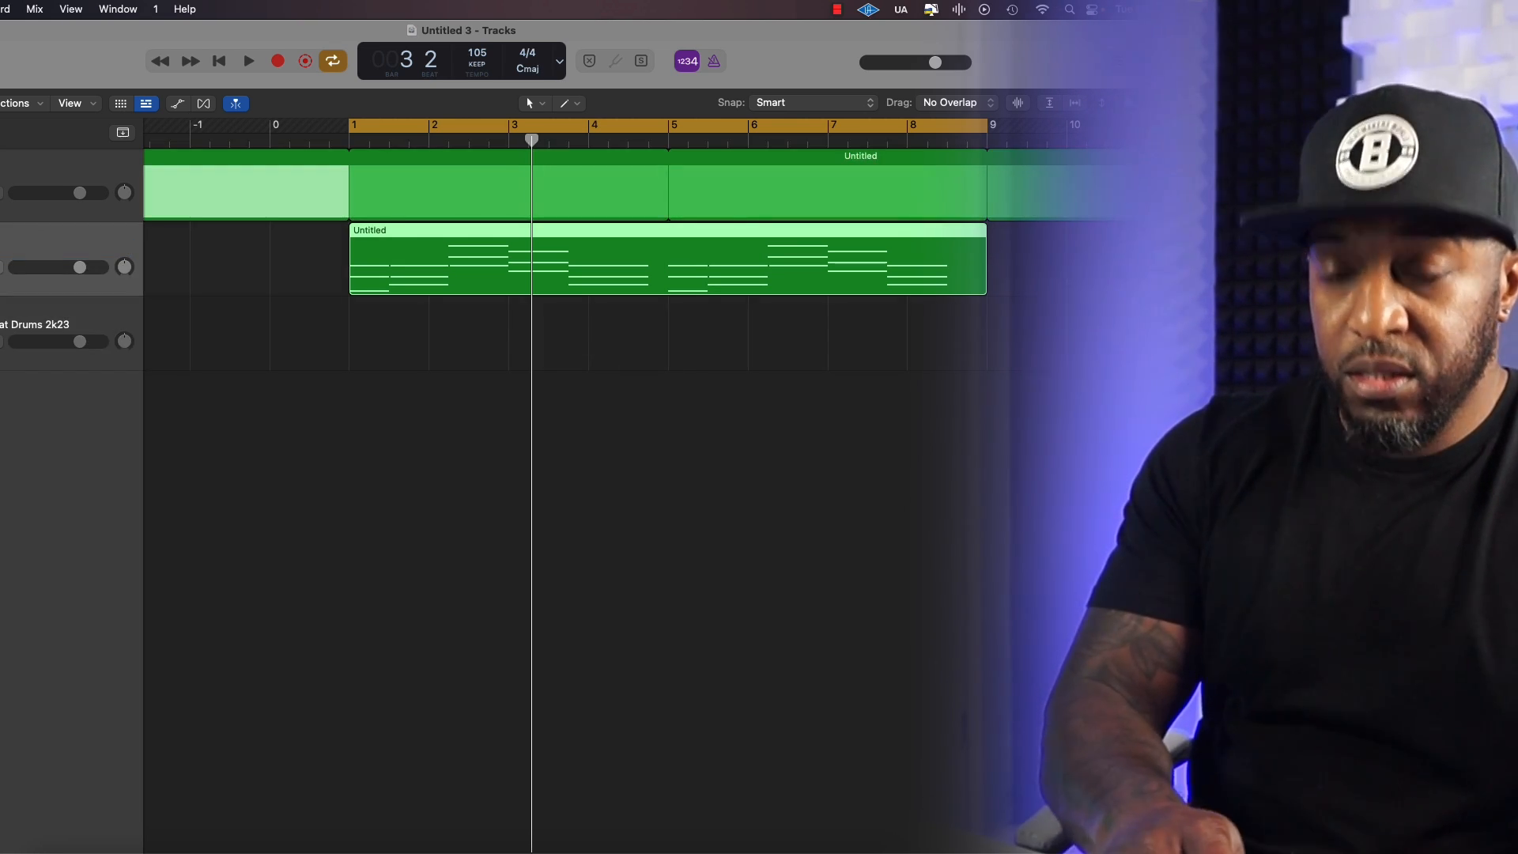
key("alt+c")
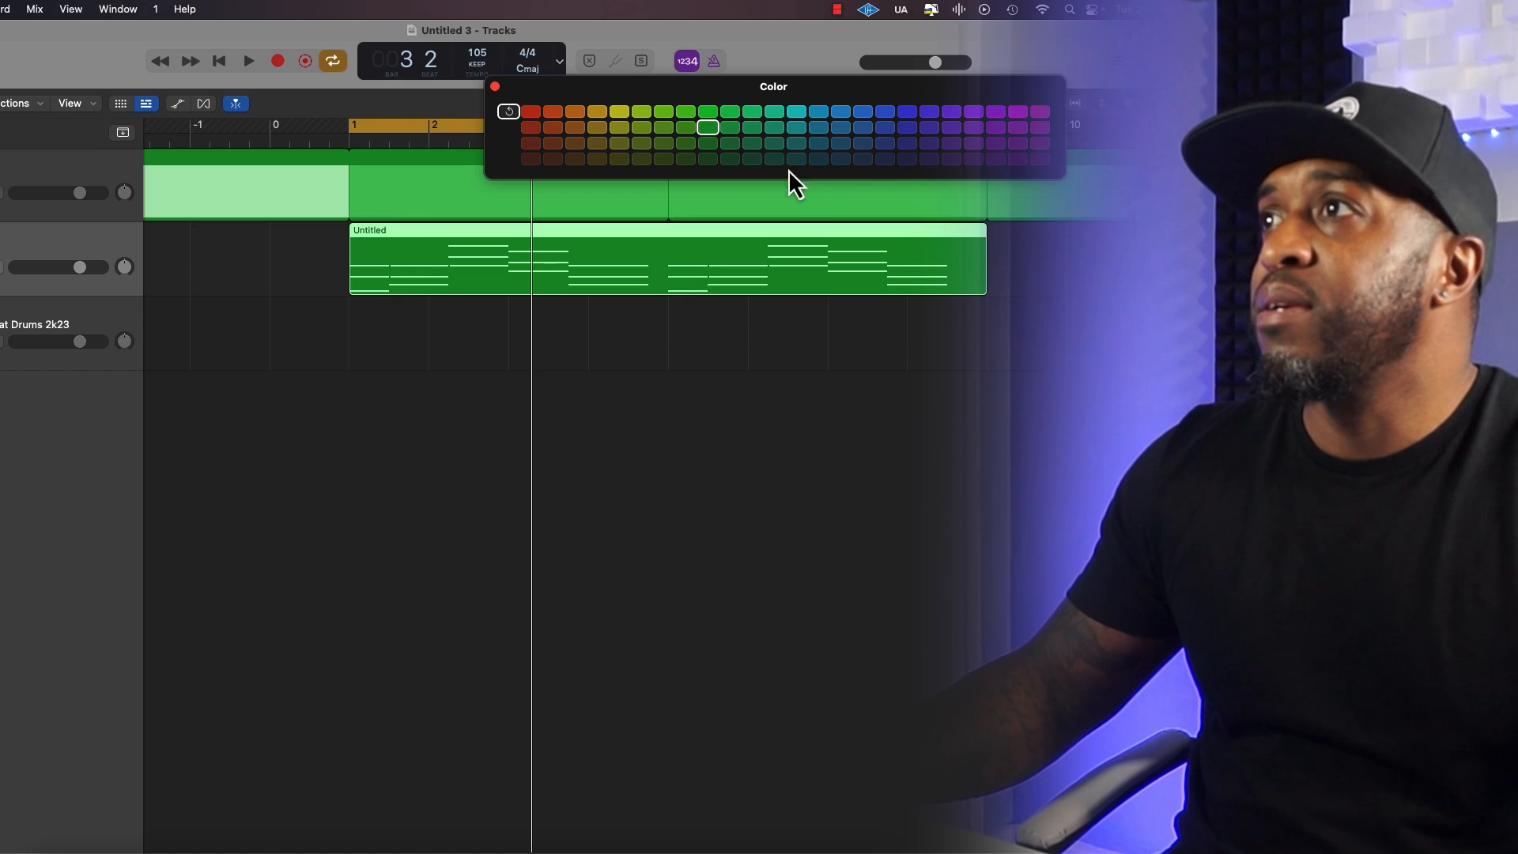
left_click(863, 160)
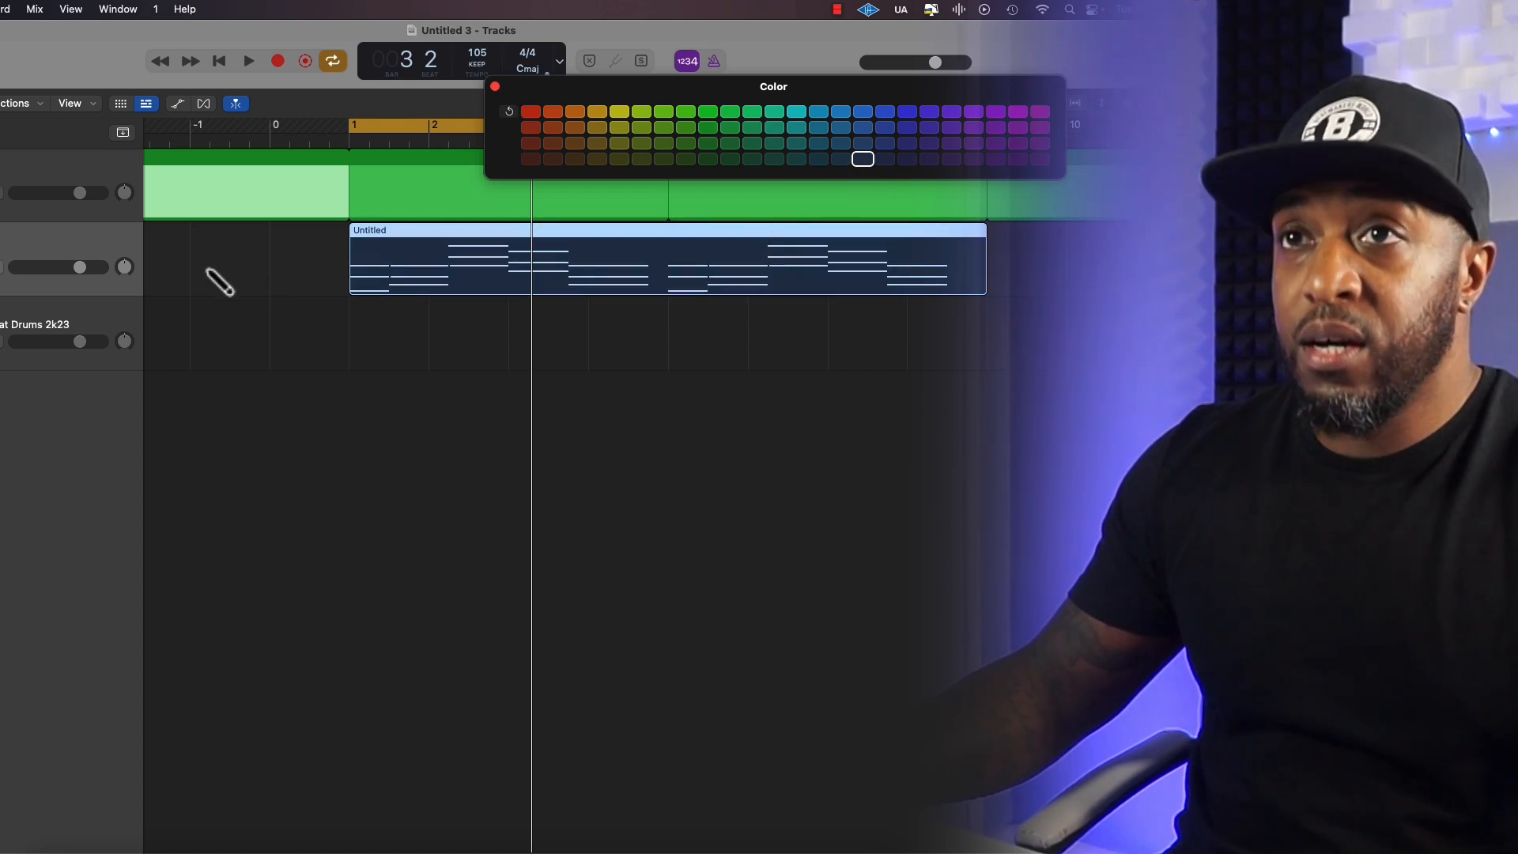
Step: Duplicate the Keys track and move the chord region onto the new track
key("super+d")
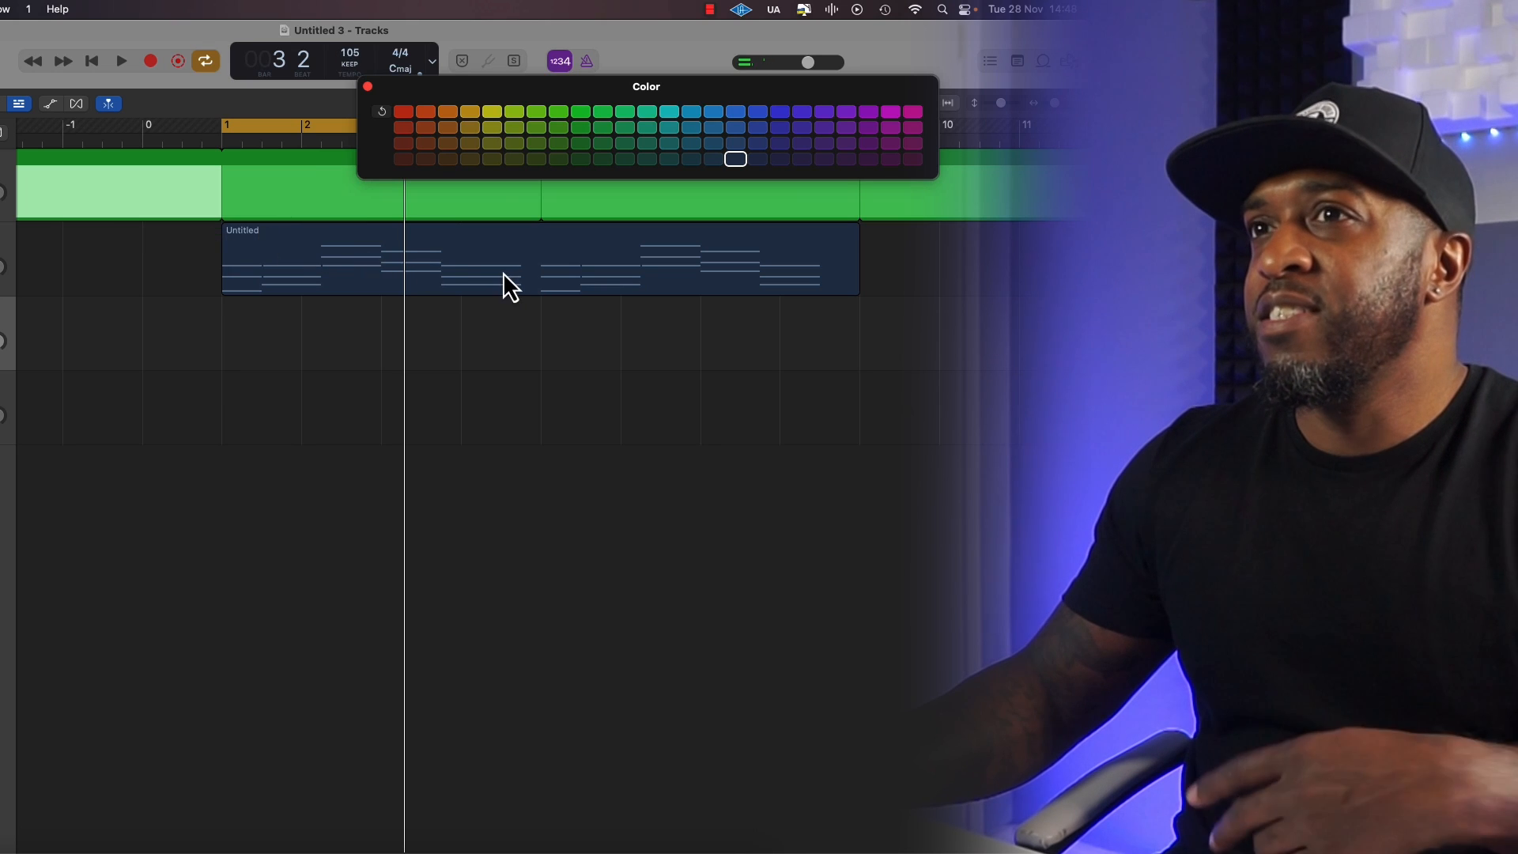
left_click_drag(632, 285, 631, 304)
left_click_drag(504, 304, 505, 303)
key("space")
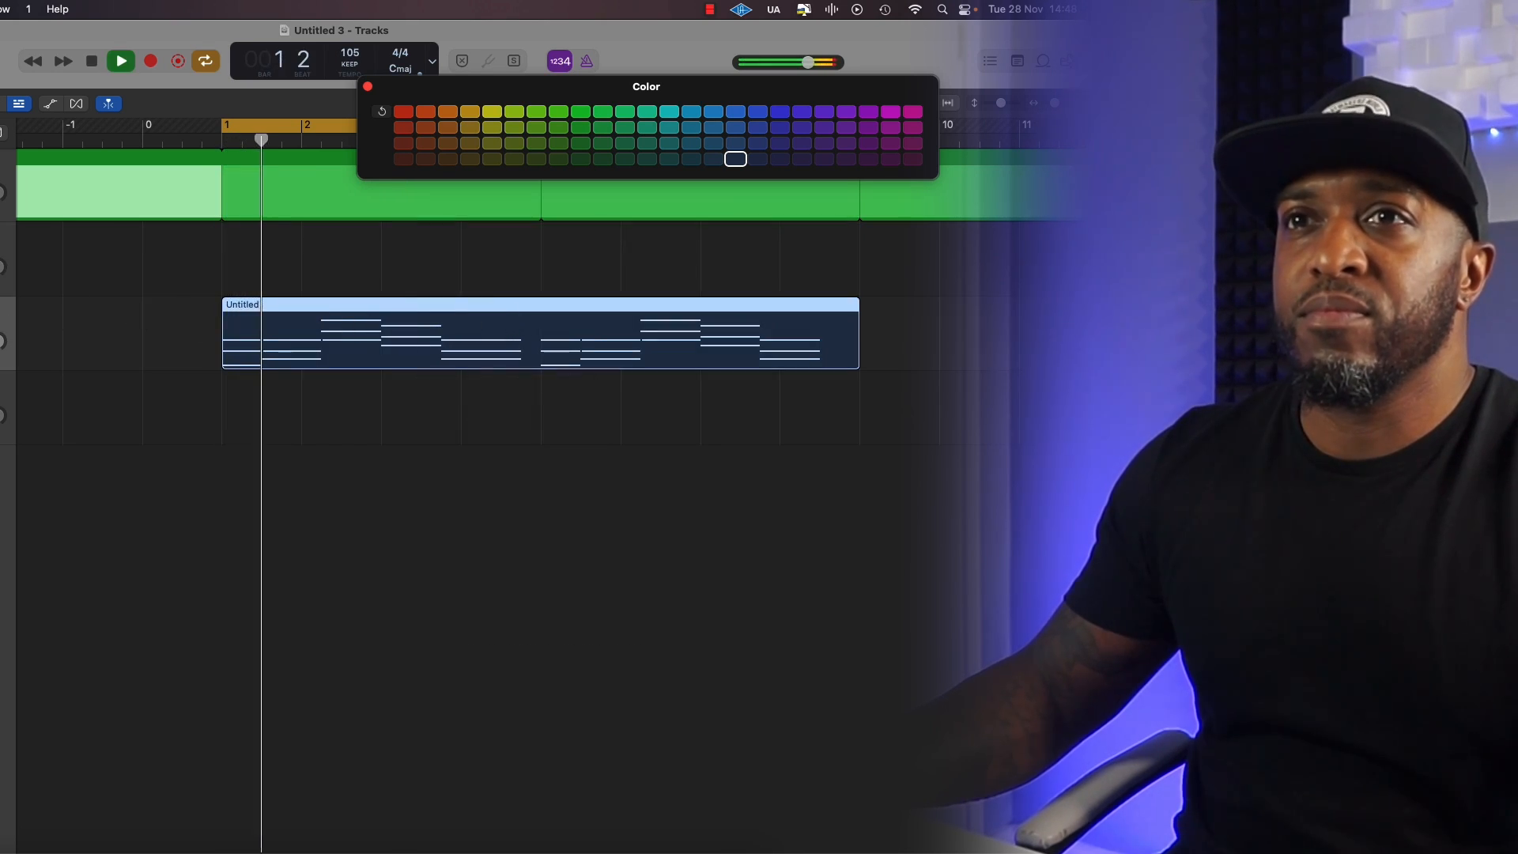
key("super+z")
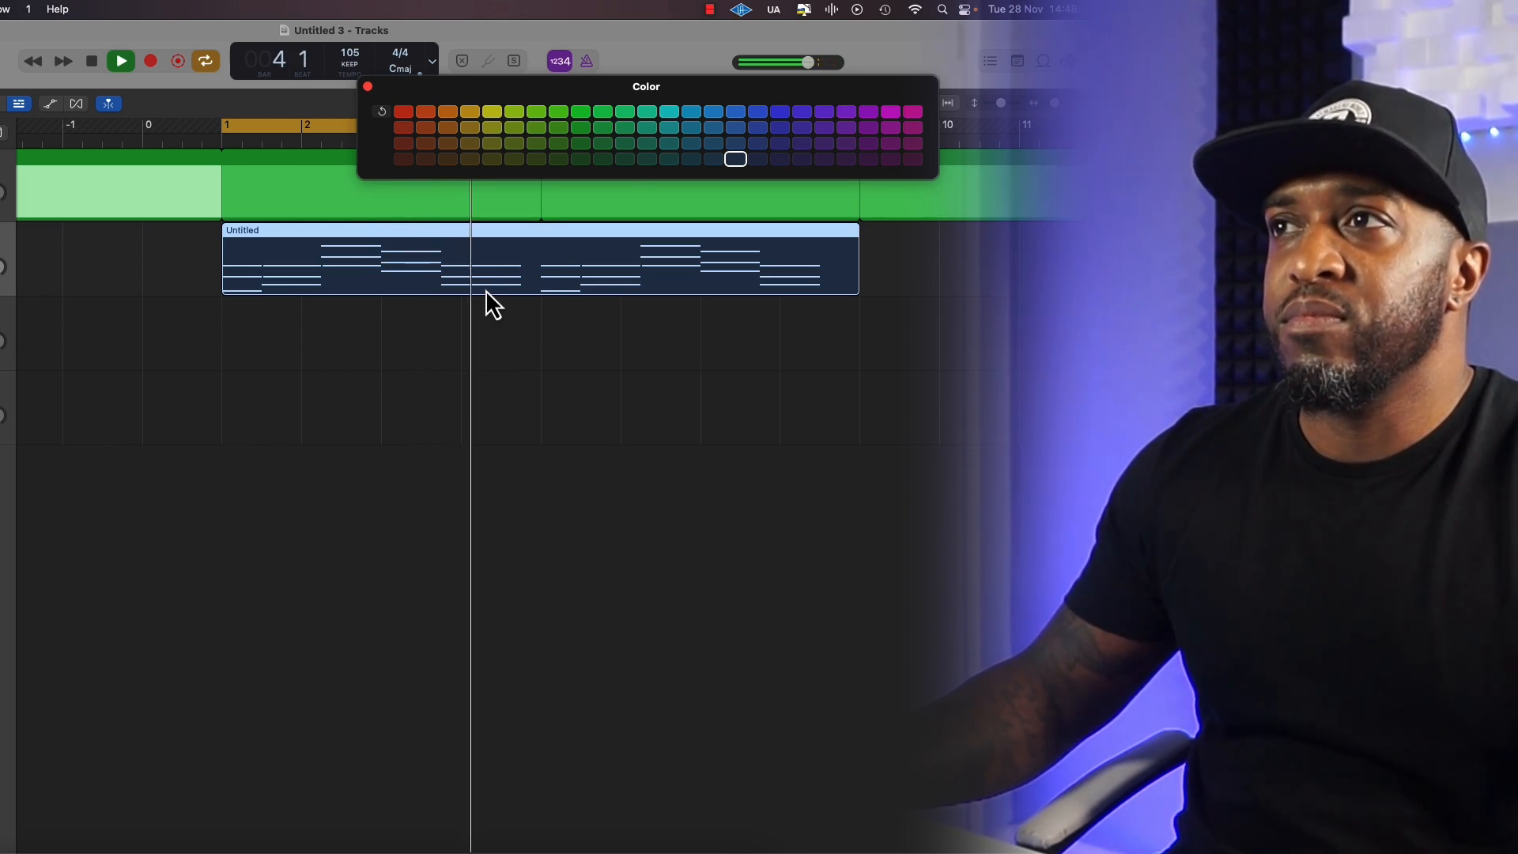
Step: Draw an empty region from bar 1 to bar 9 on the upper Keys track
left_click_drag(299, 359, 854, 362)
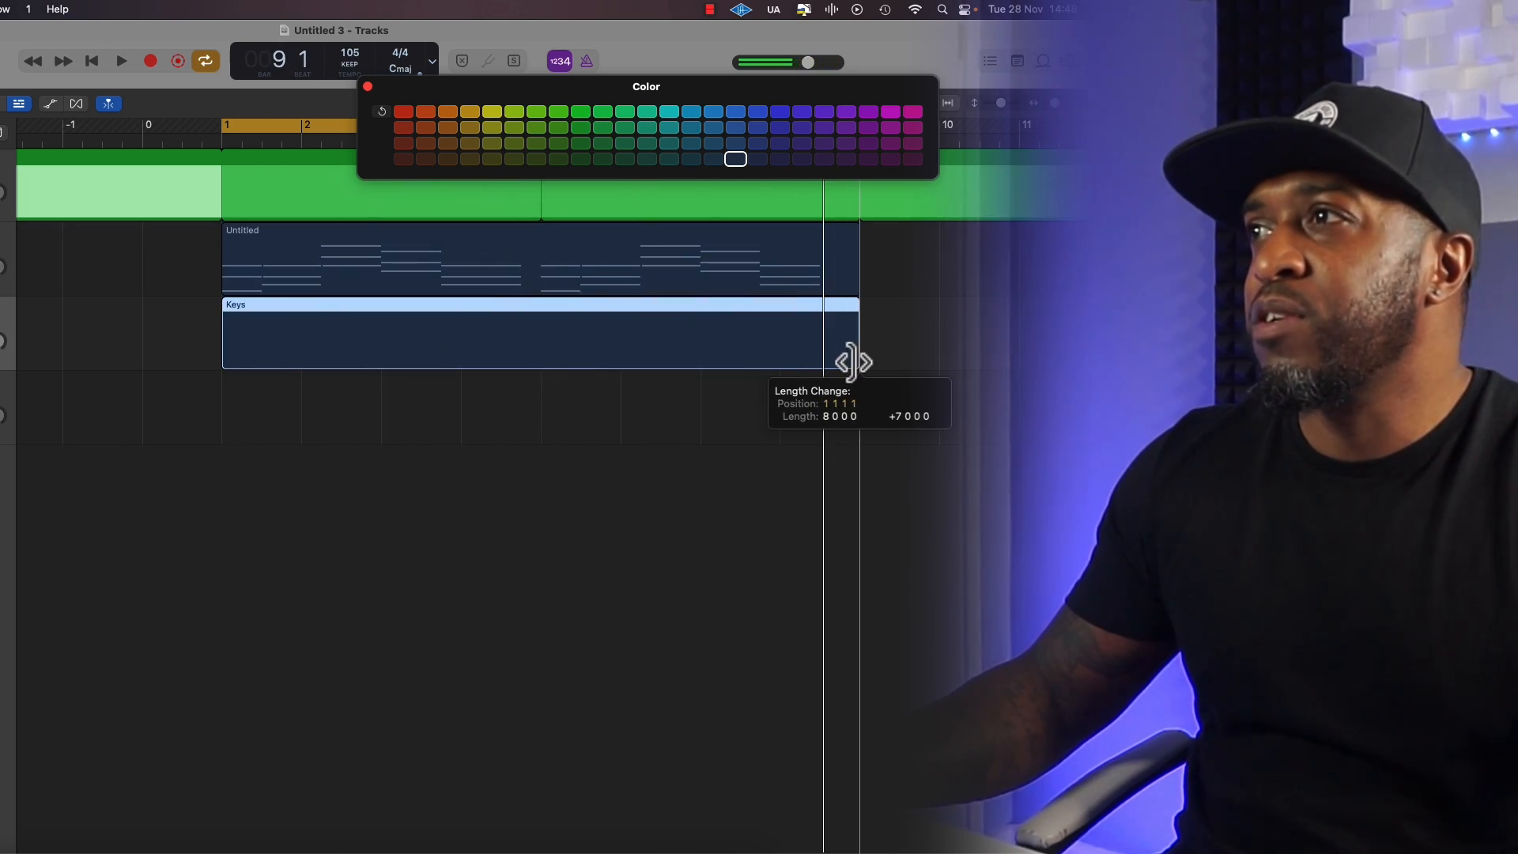
left_click(251, 210)
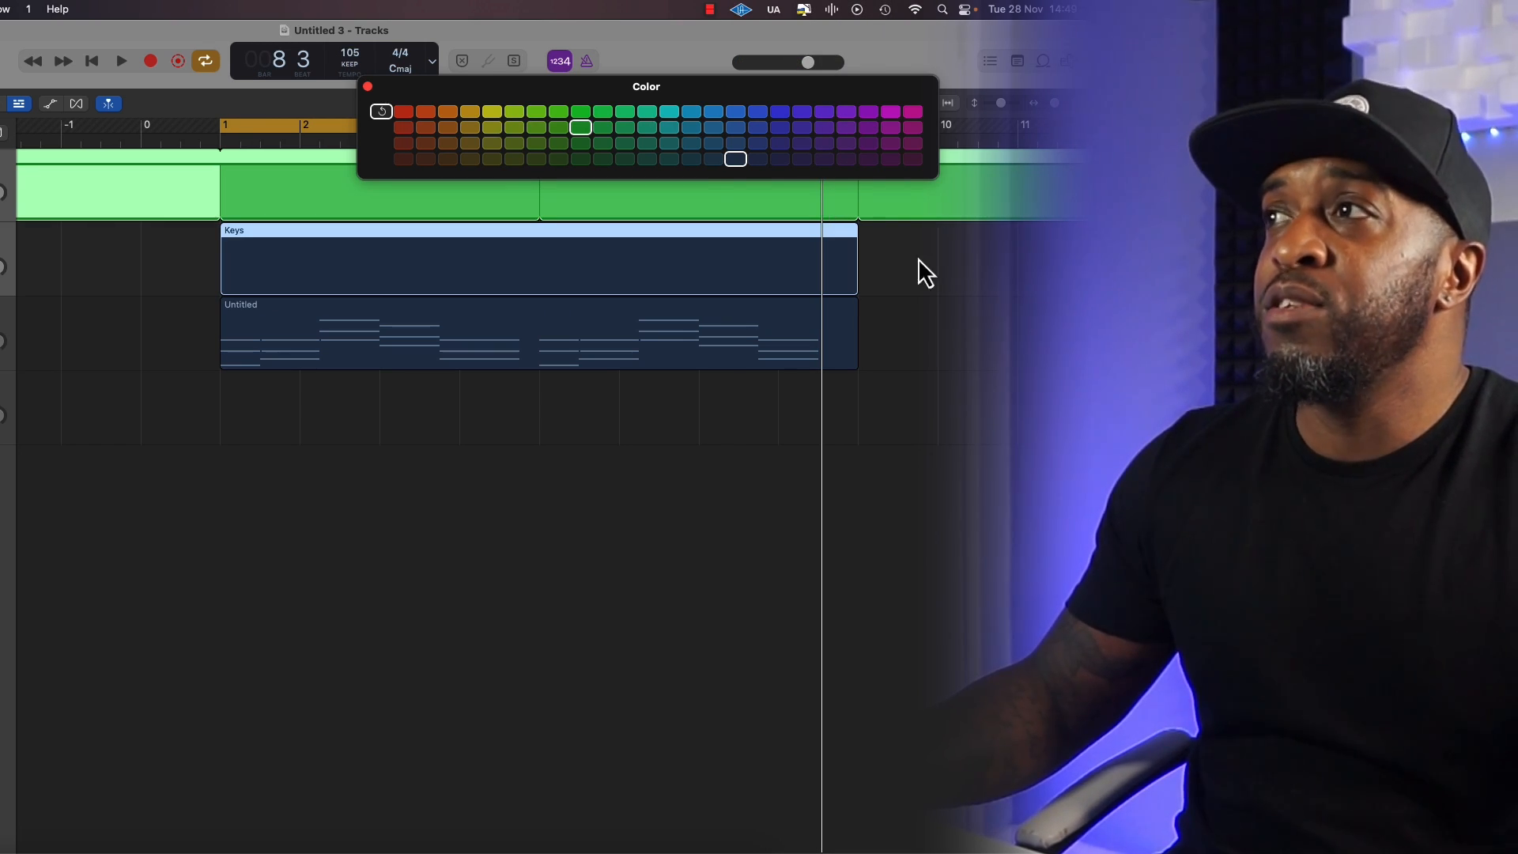
Step: Open the empty Keys region in the piano roll and place the first short melody notes near bar 1
double_click(581, 237)
scroll(174, 665, "up", 4)
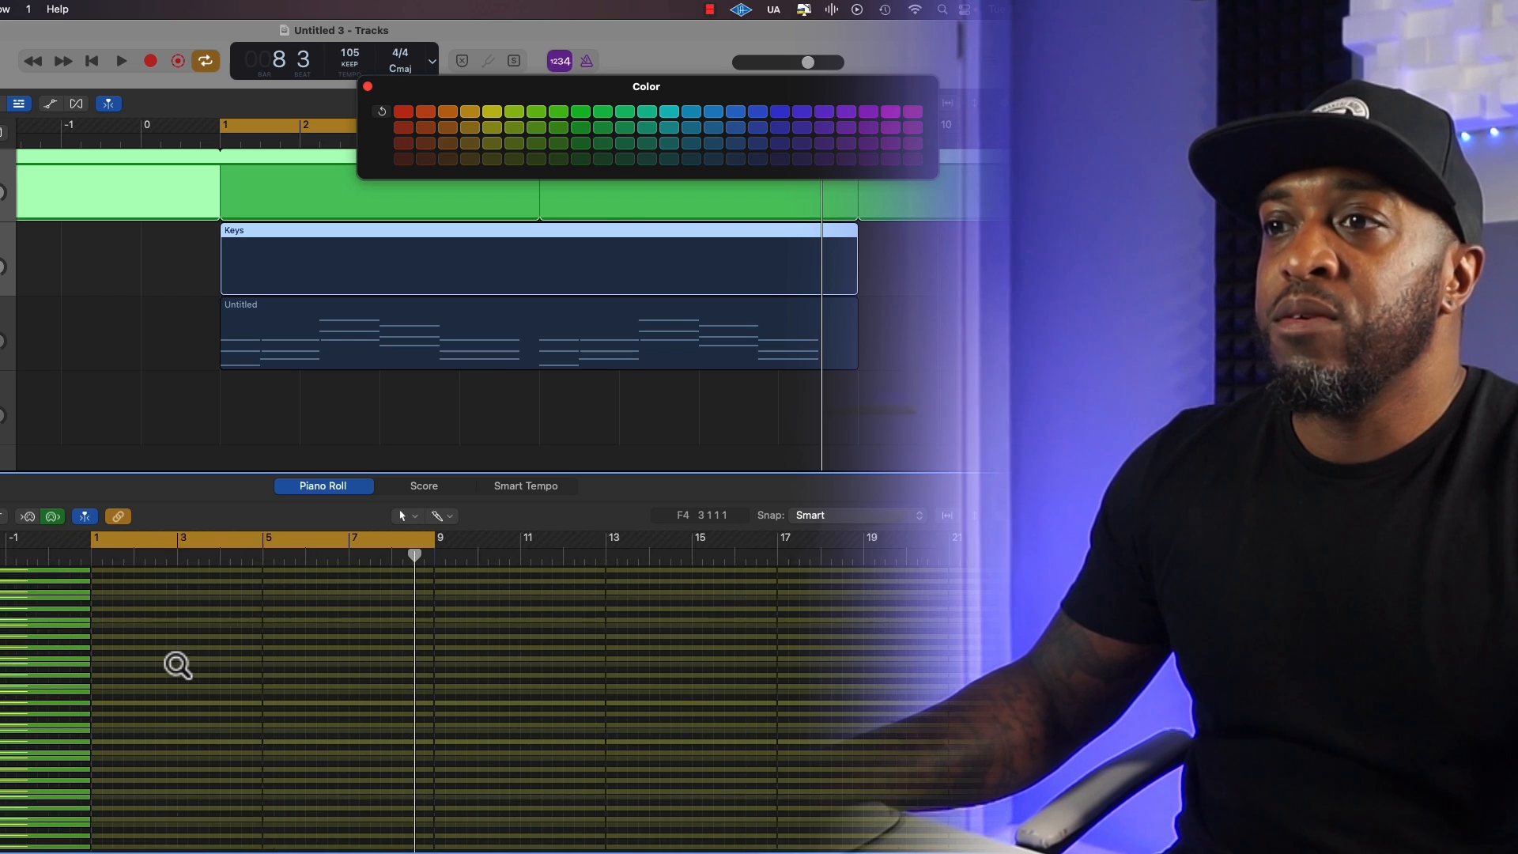
scroll(175, 664, "left", 2)
double_click(594, 675)
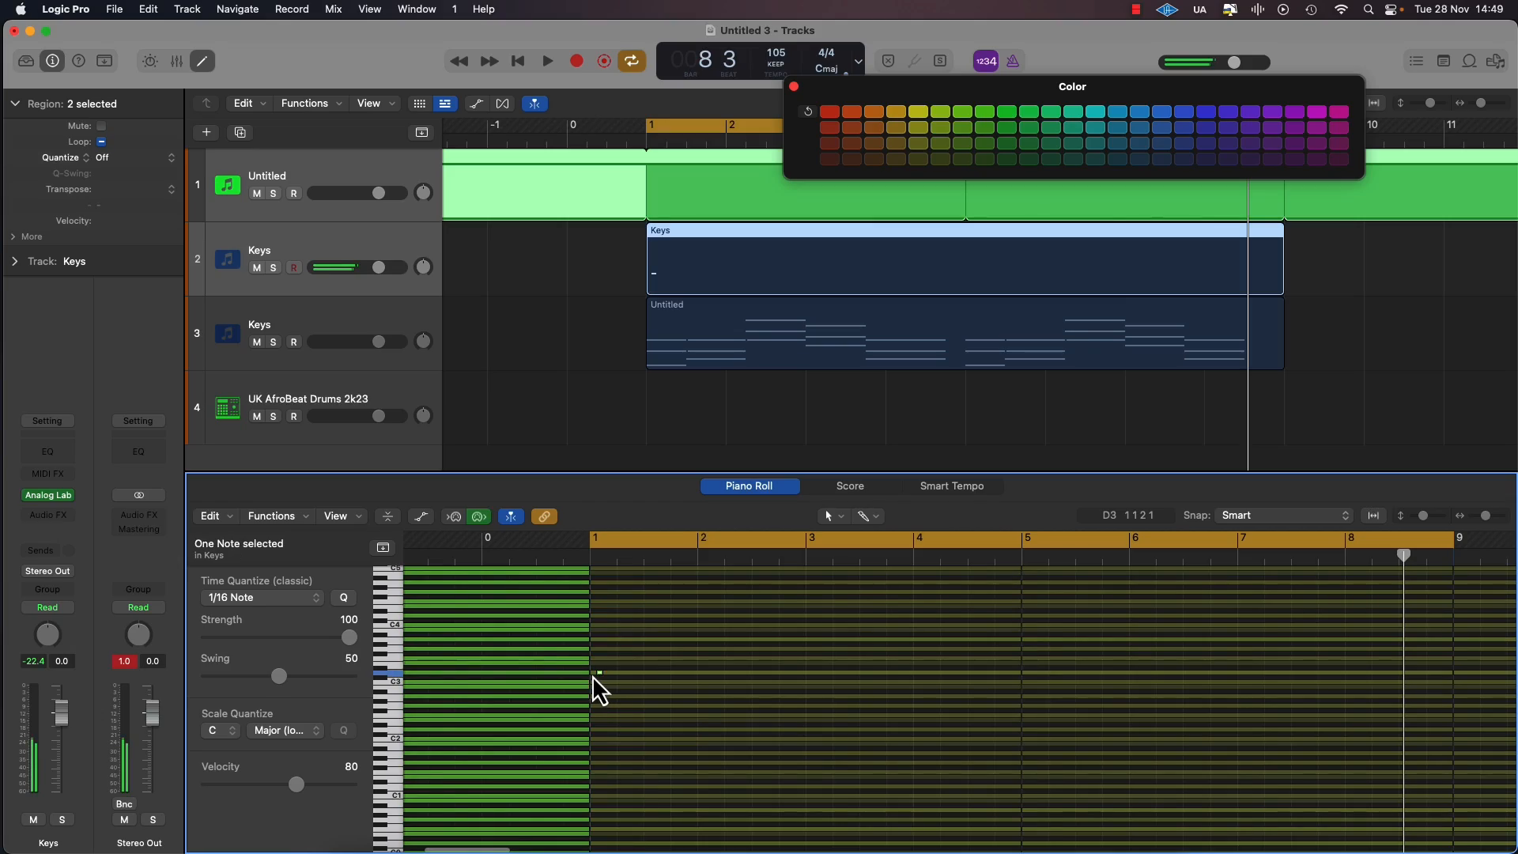
left_click_drag(593, 676, 594, 675)
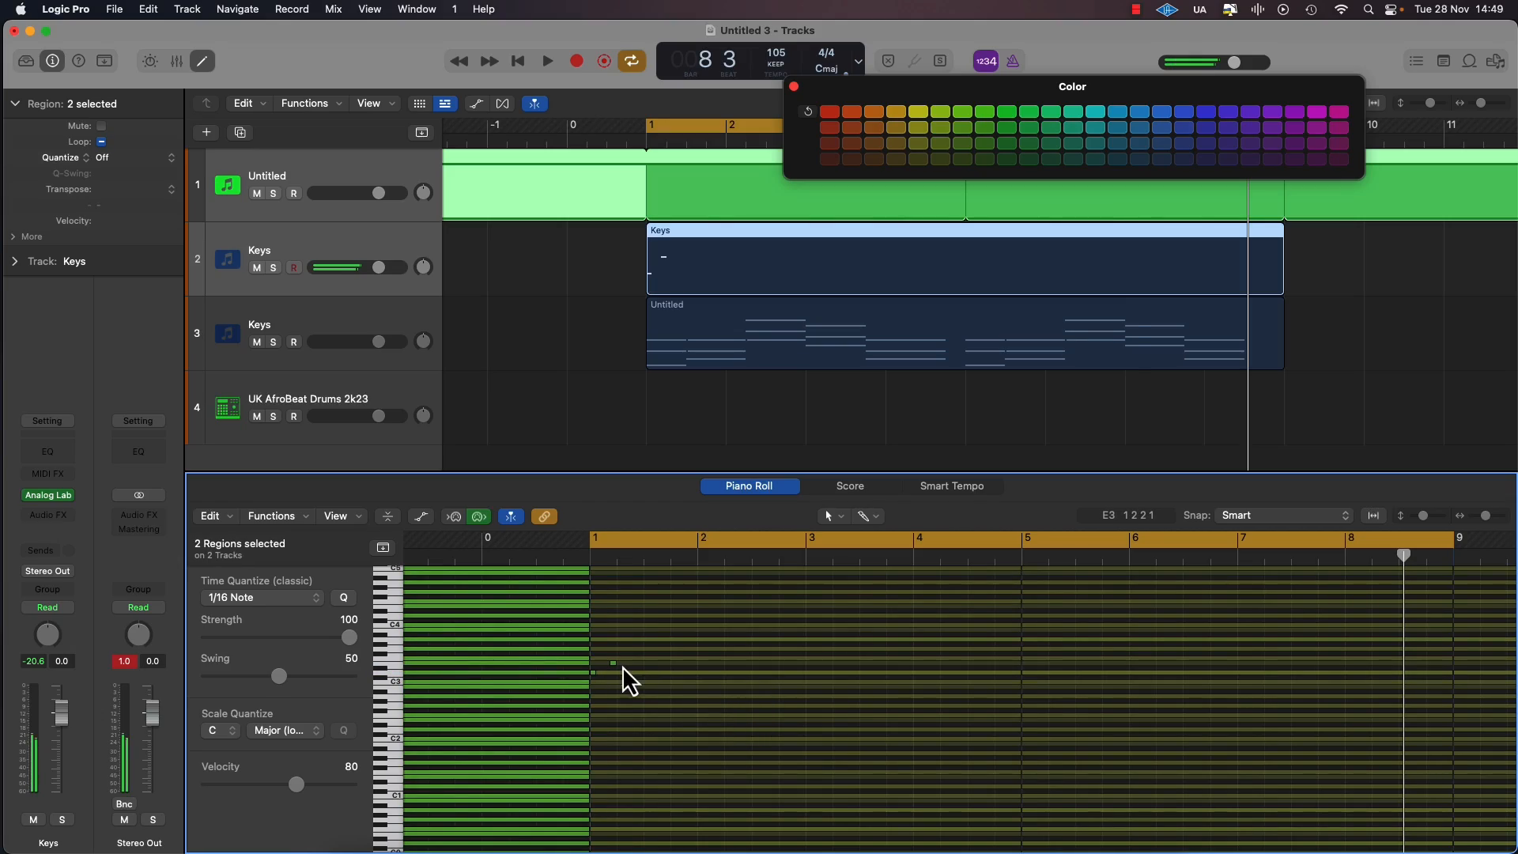
left_click(532, 643)
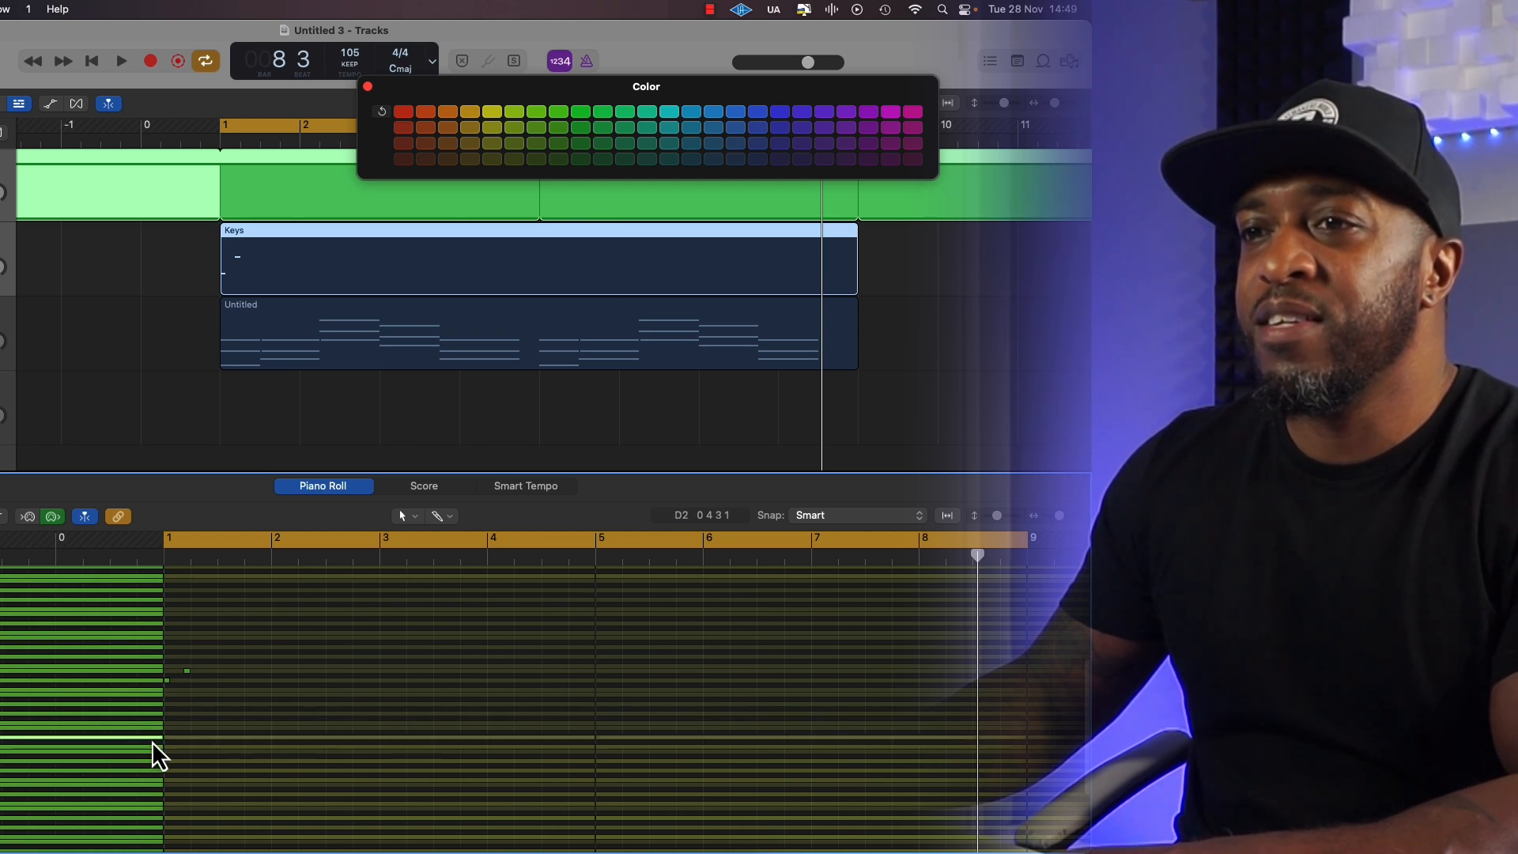
Step: Add short melody notes around bar 2 while playing the loop back
scroll(246, 700, "up", 5)
scroll(237, 692, "up", 2)
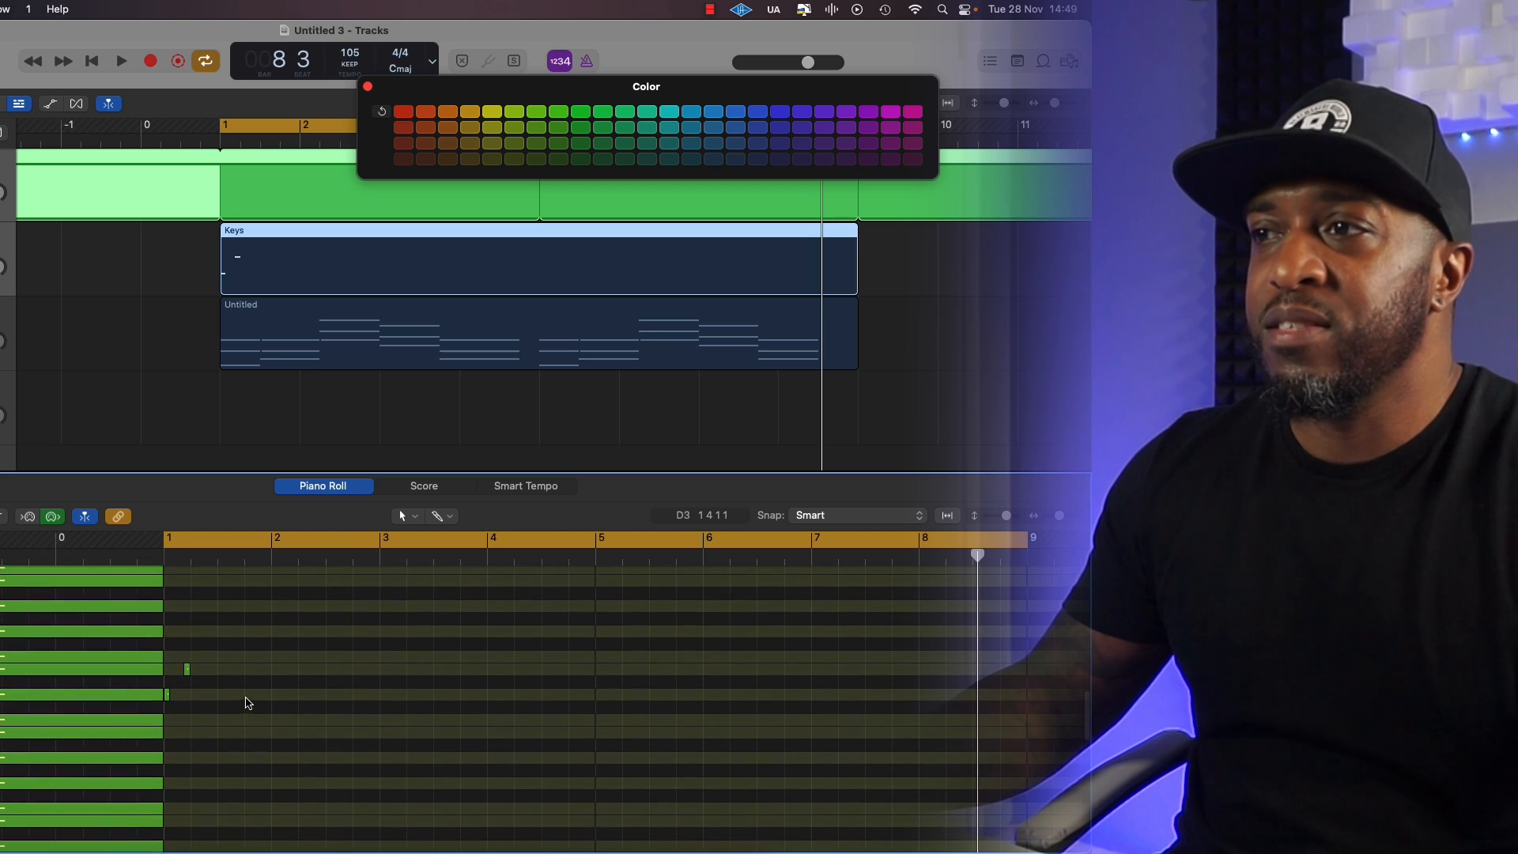
key("space")
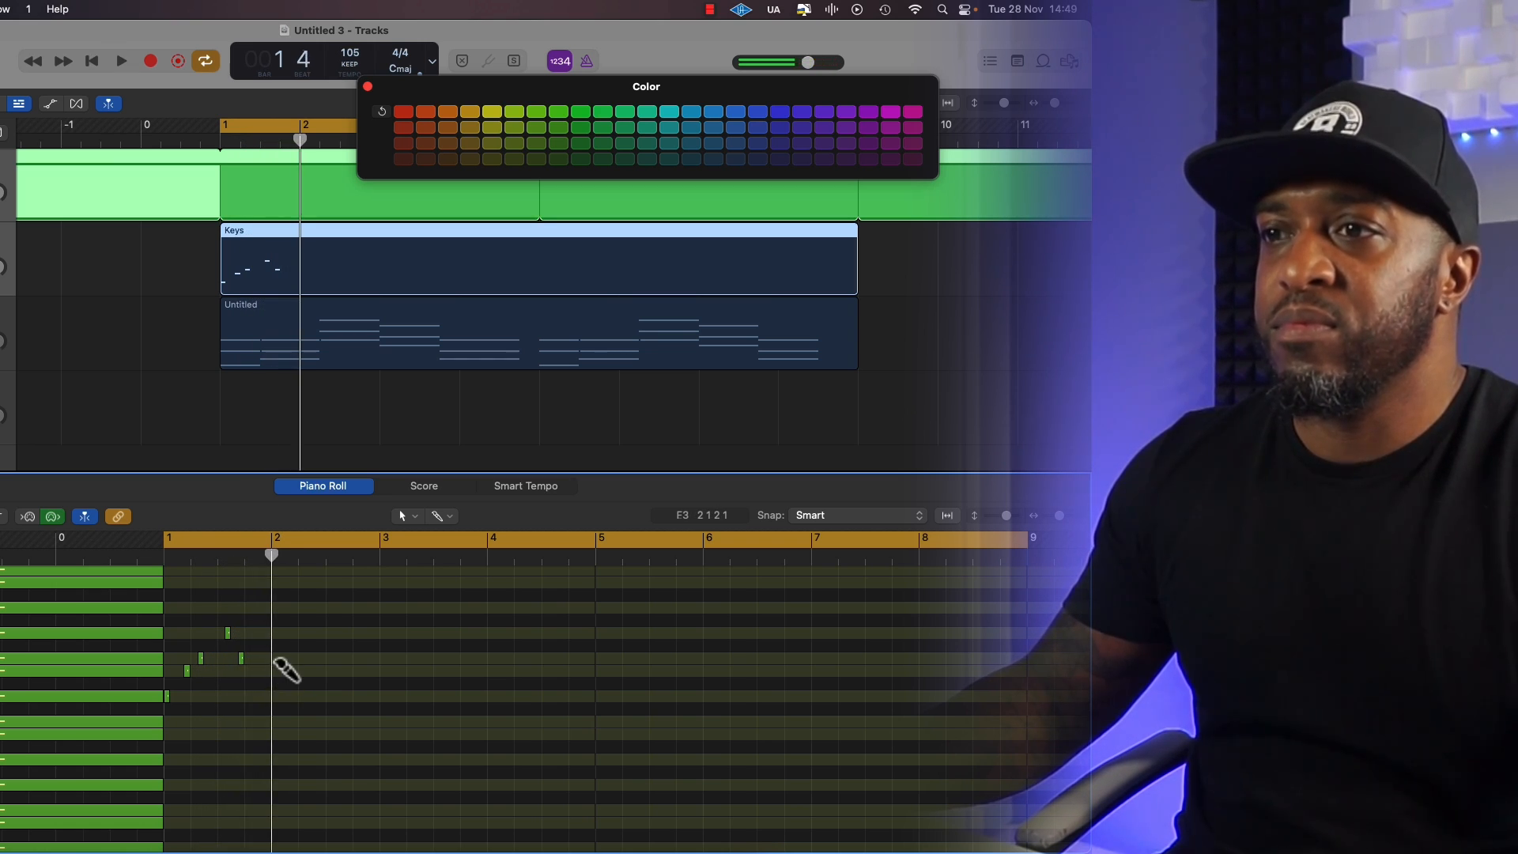
left_click(282, 633)
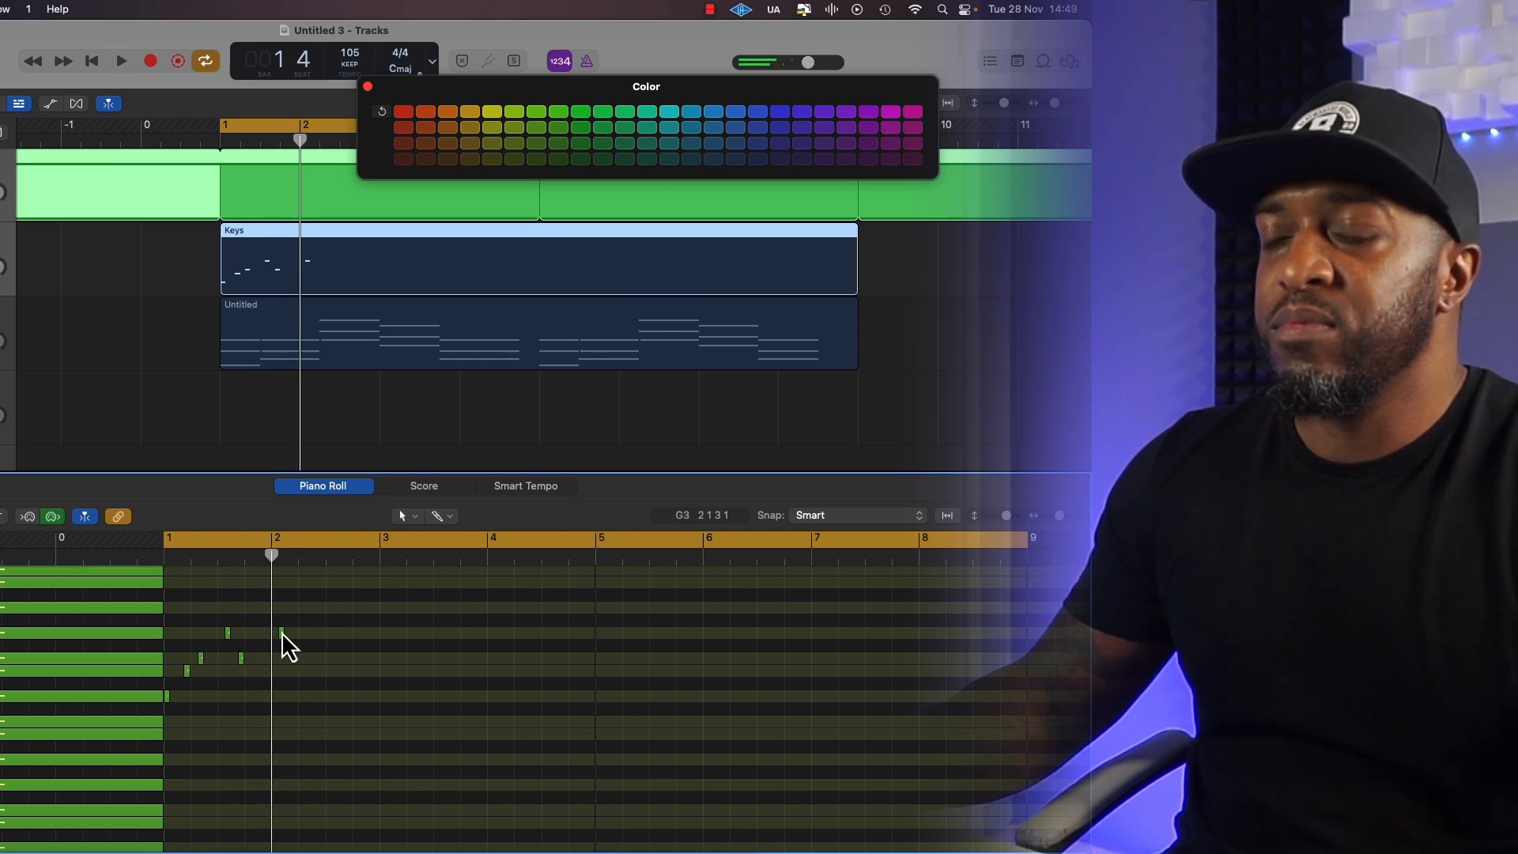
left_click(281, 608)
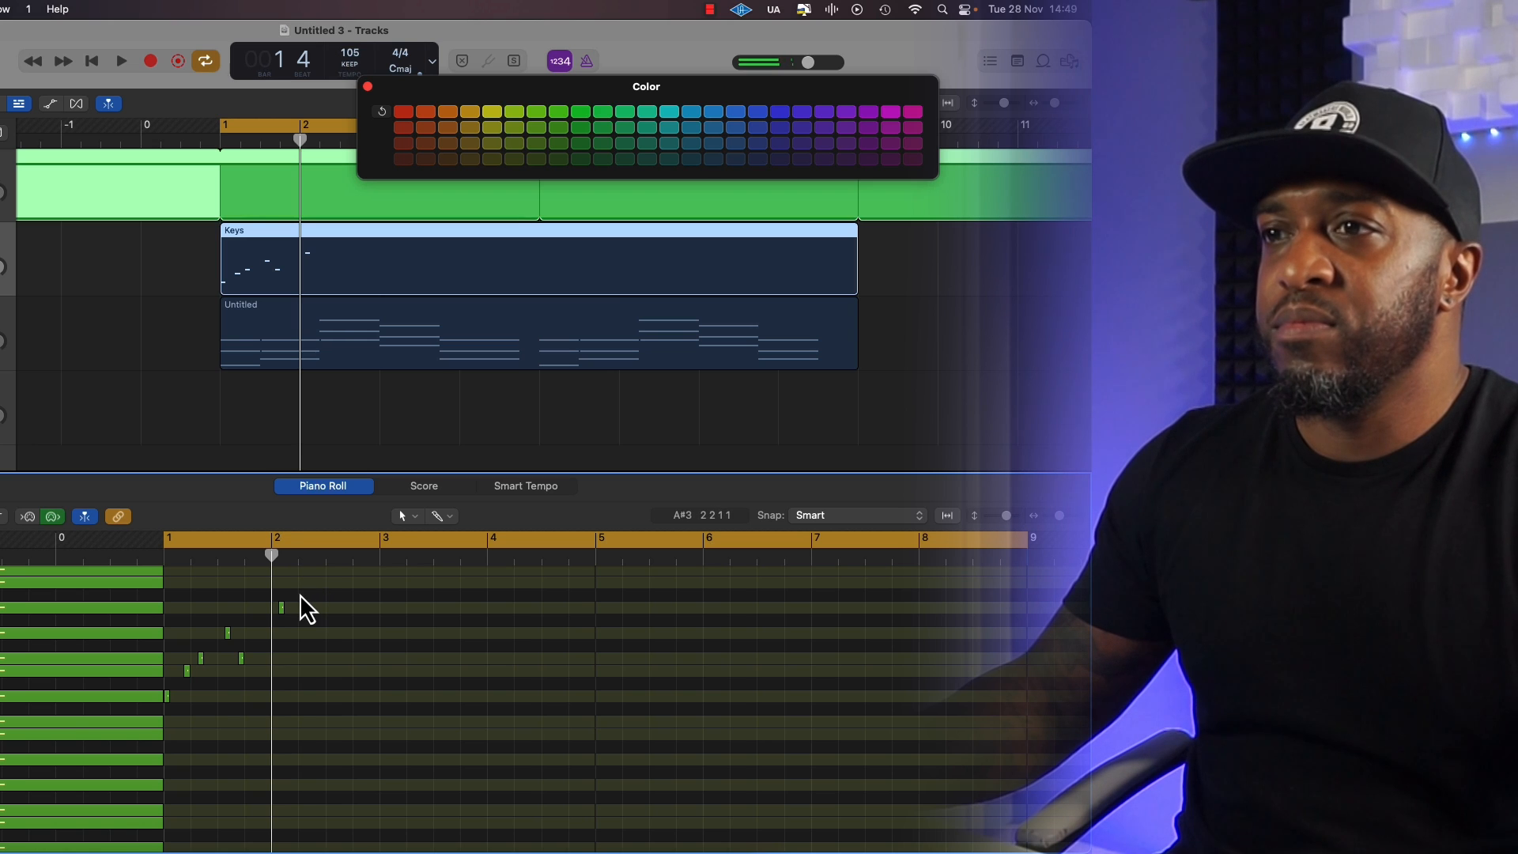
key("super+z")
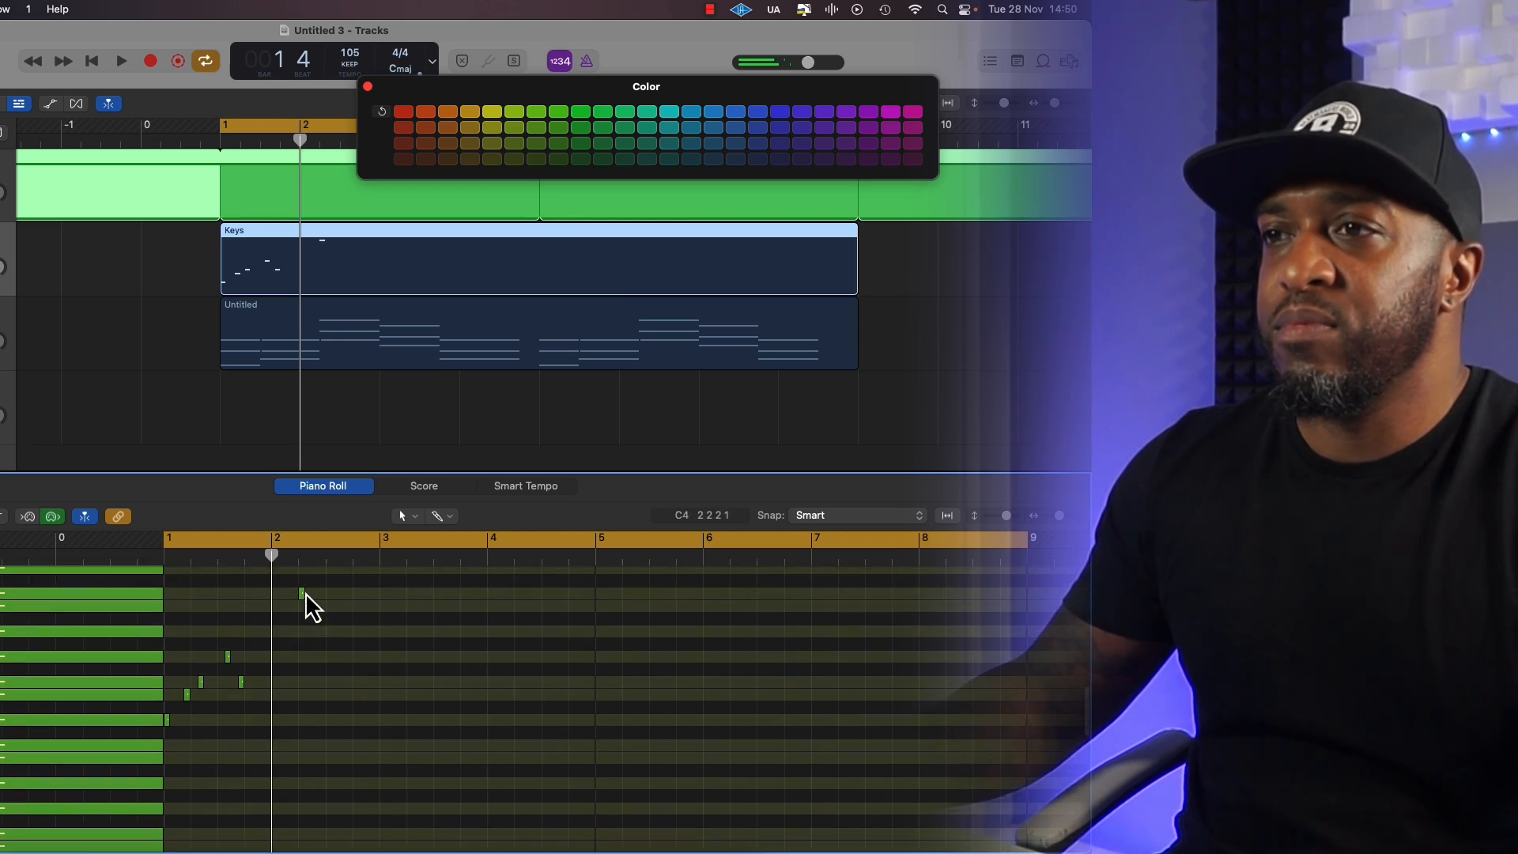
left_click(302, 582)
Step: Reposition and delete melody notes near bar 2, auditioning the result
scroll(312, 591, "up", 1)
scroll(311, 593, "up", 1)
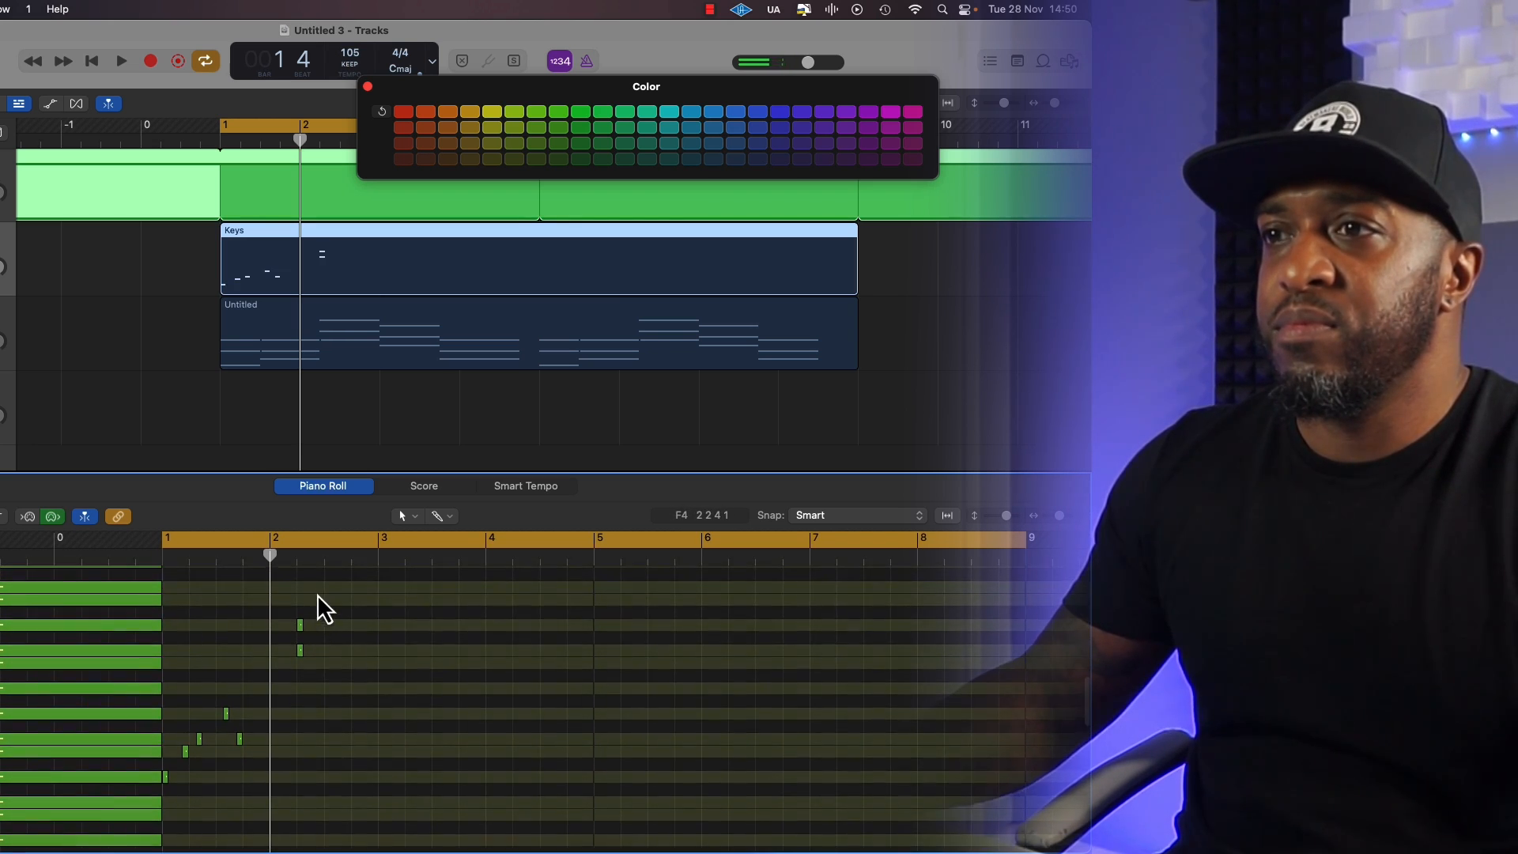
left_click_drag(292, 615, 307, 667)
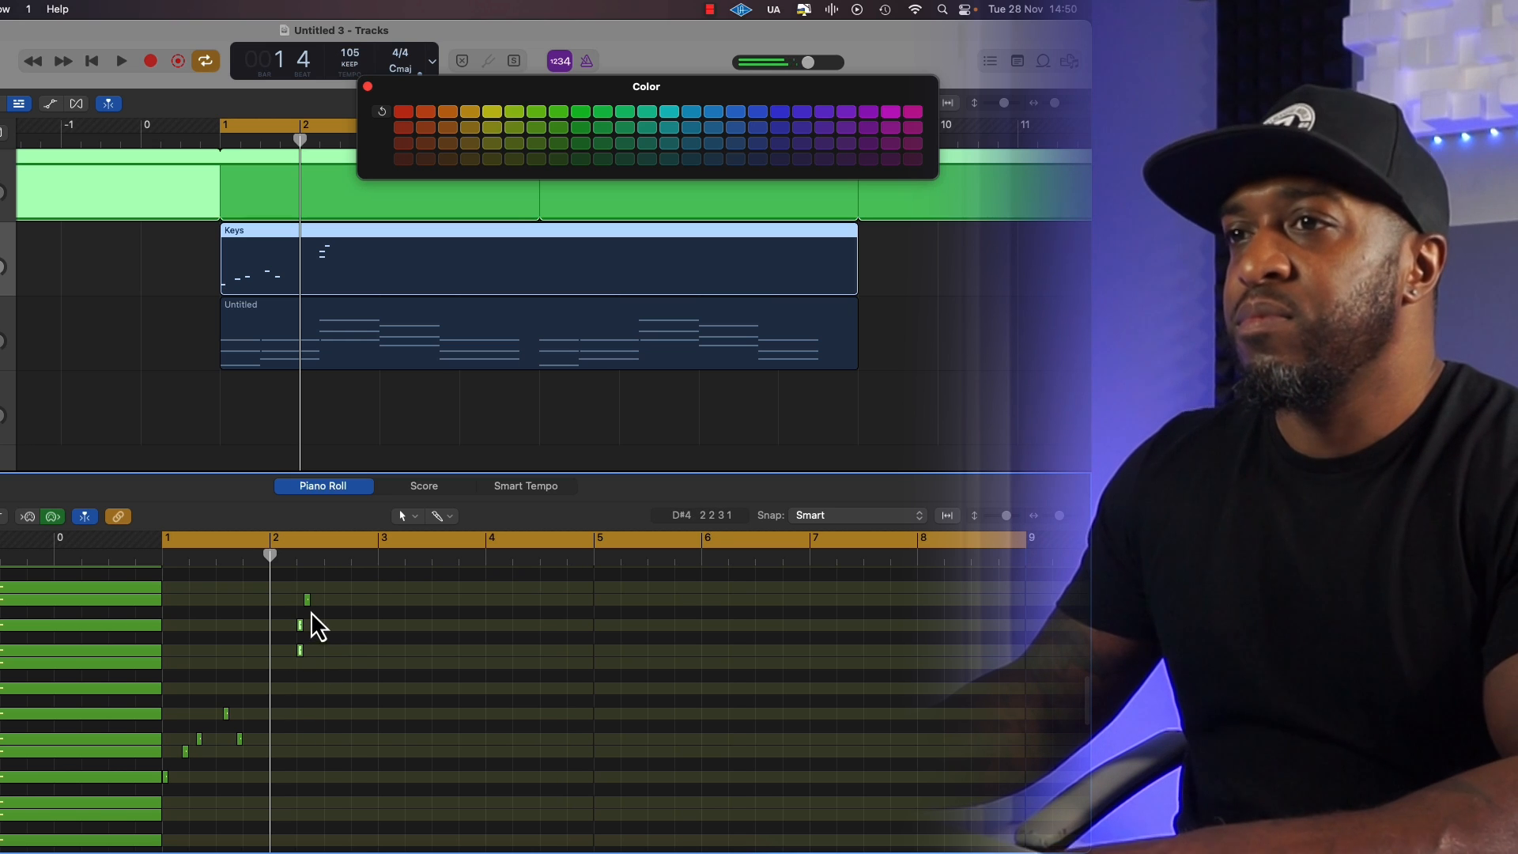
key("Delete")
left_click_drag(304, 597, 298, 601)
key("space")
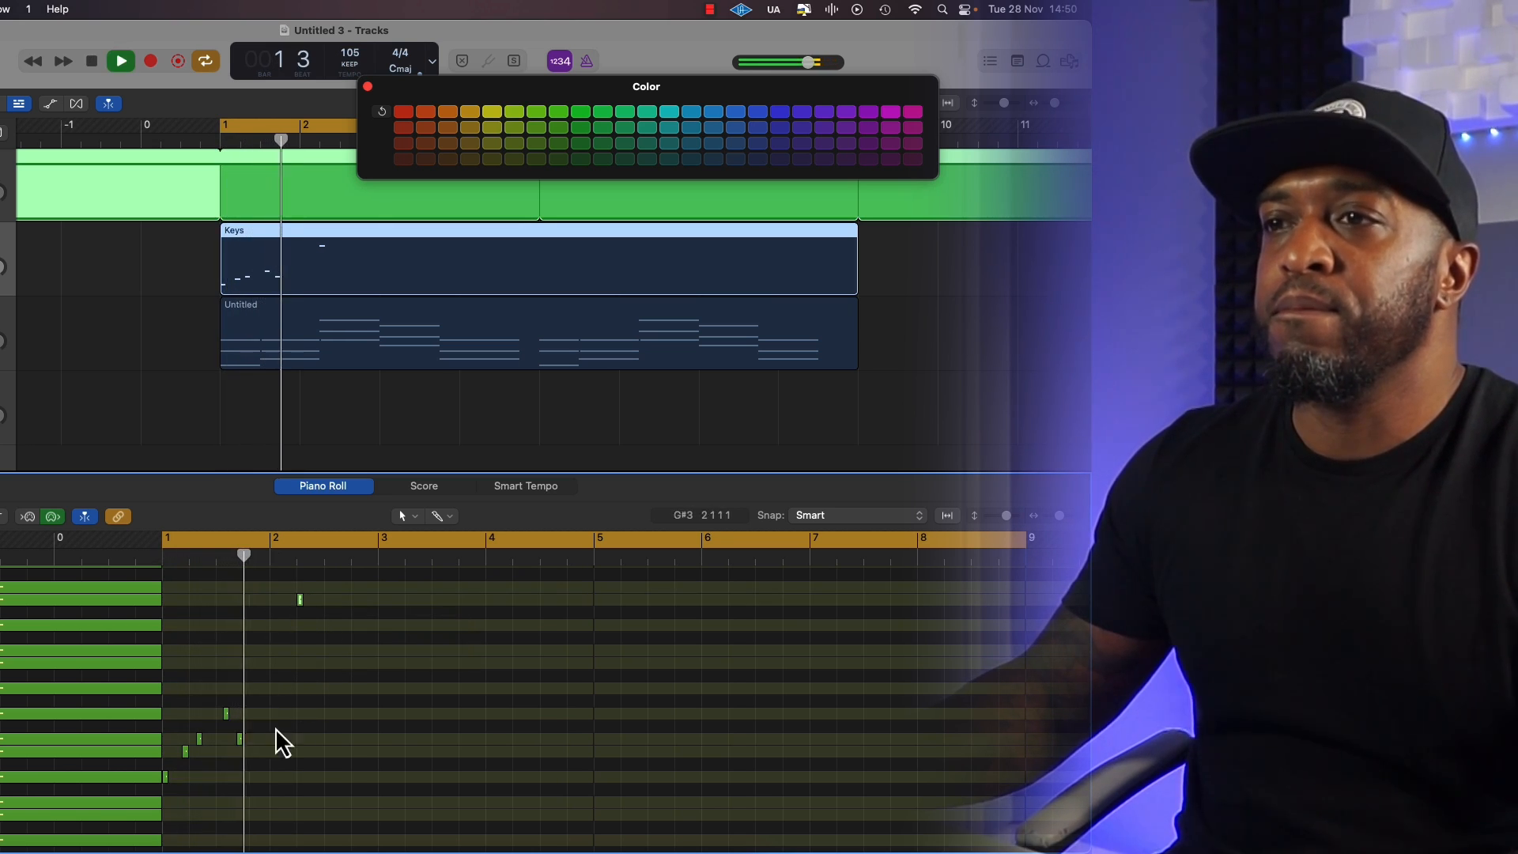
key("space")
Step: Add further short melody notes after bar 2 and play the melody back
left_click_drag(300, 599, 307, 627)
key("space")
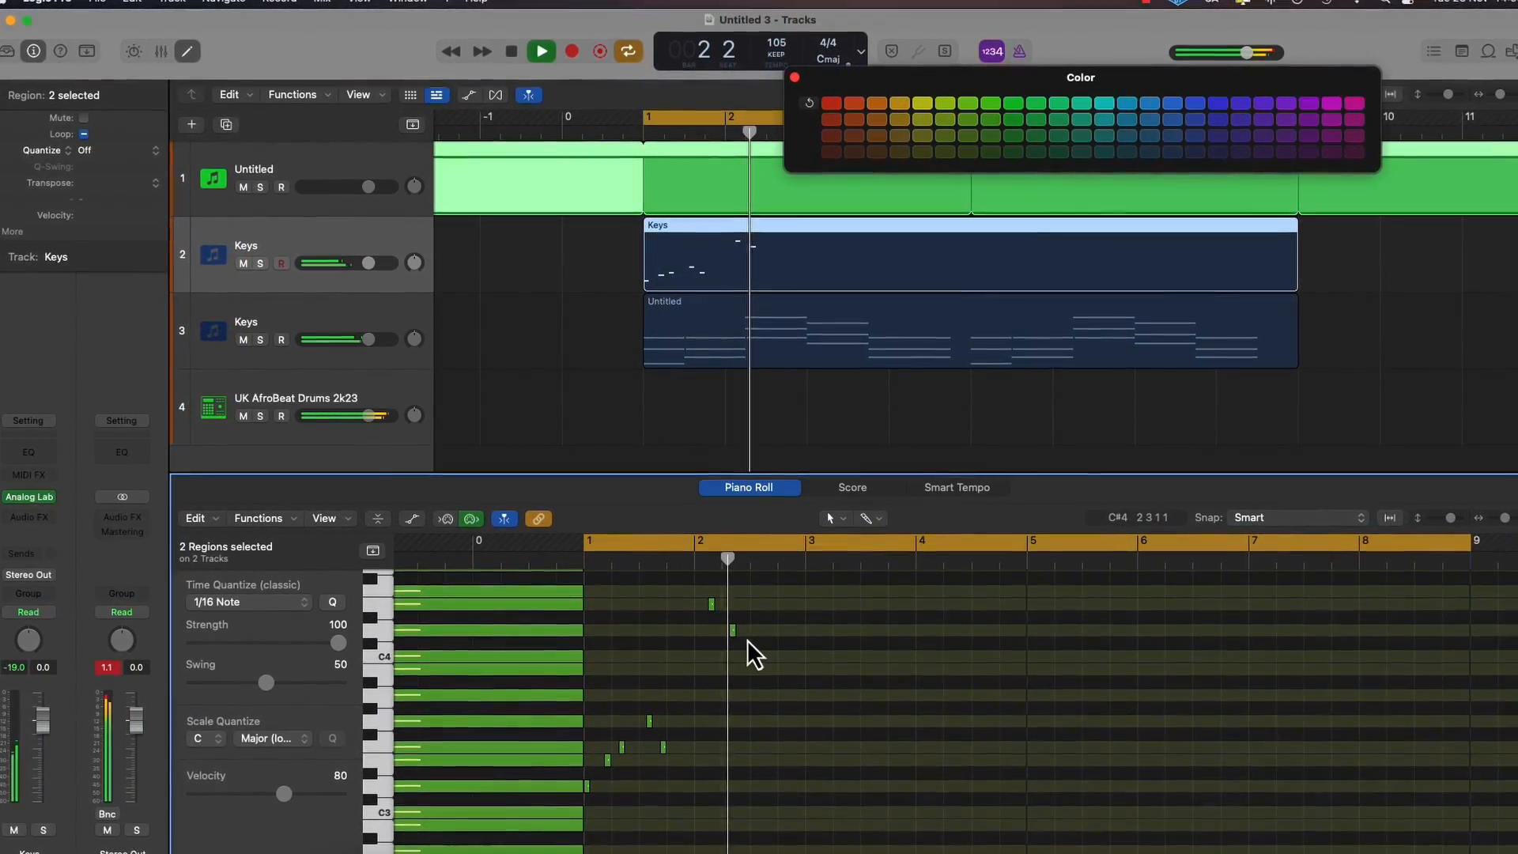
key("space")
left_click(733, 629)
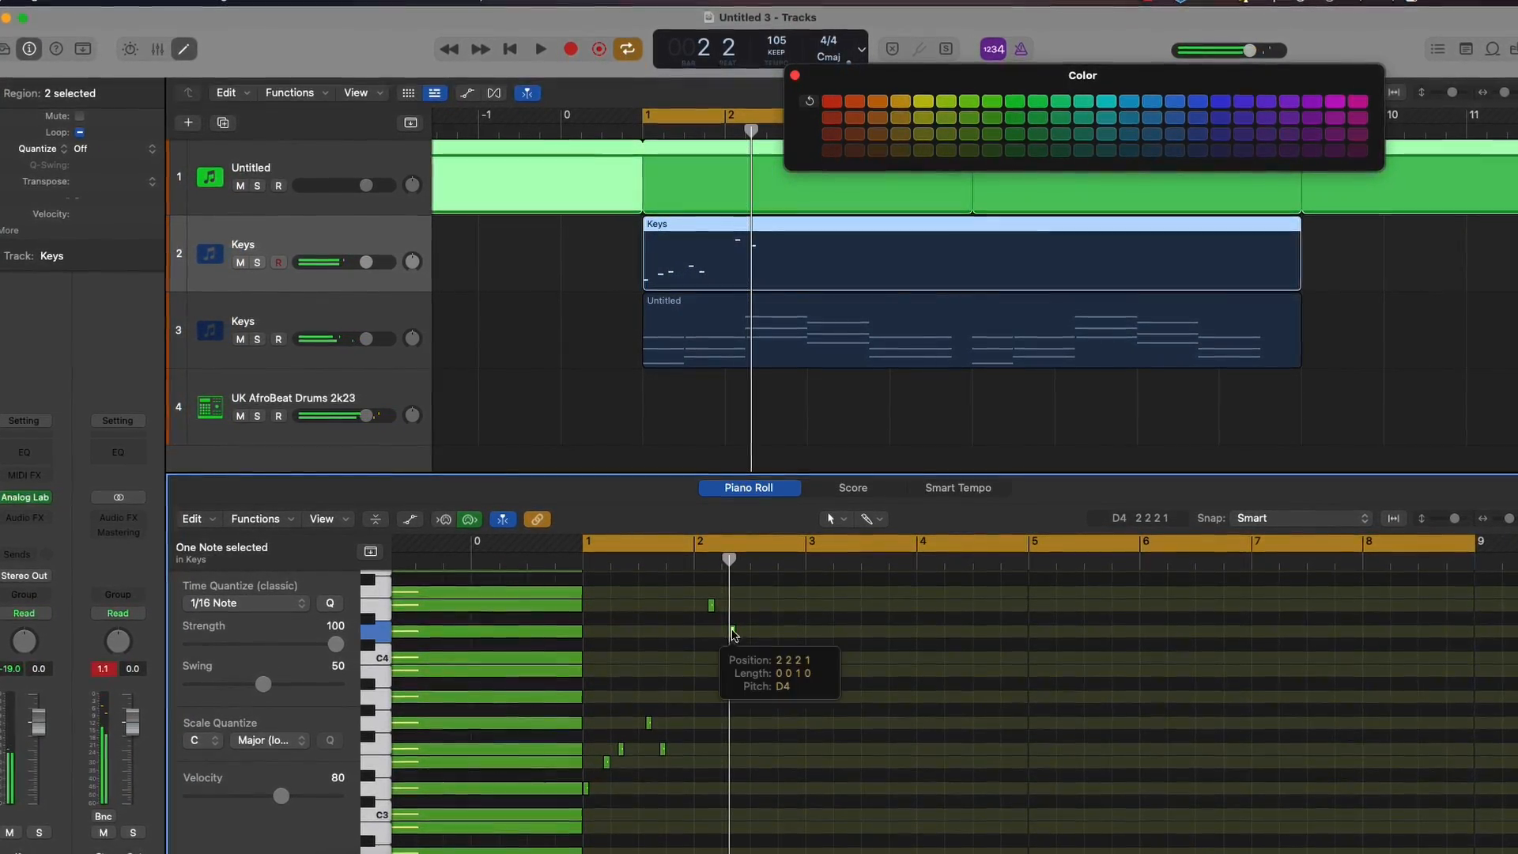
left_click(763, 657)
left_click(757, 661)
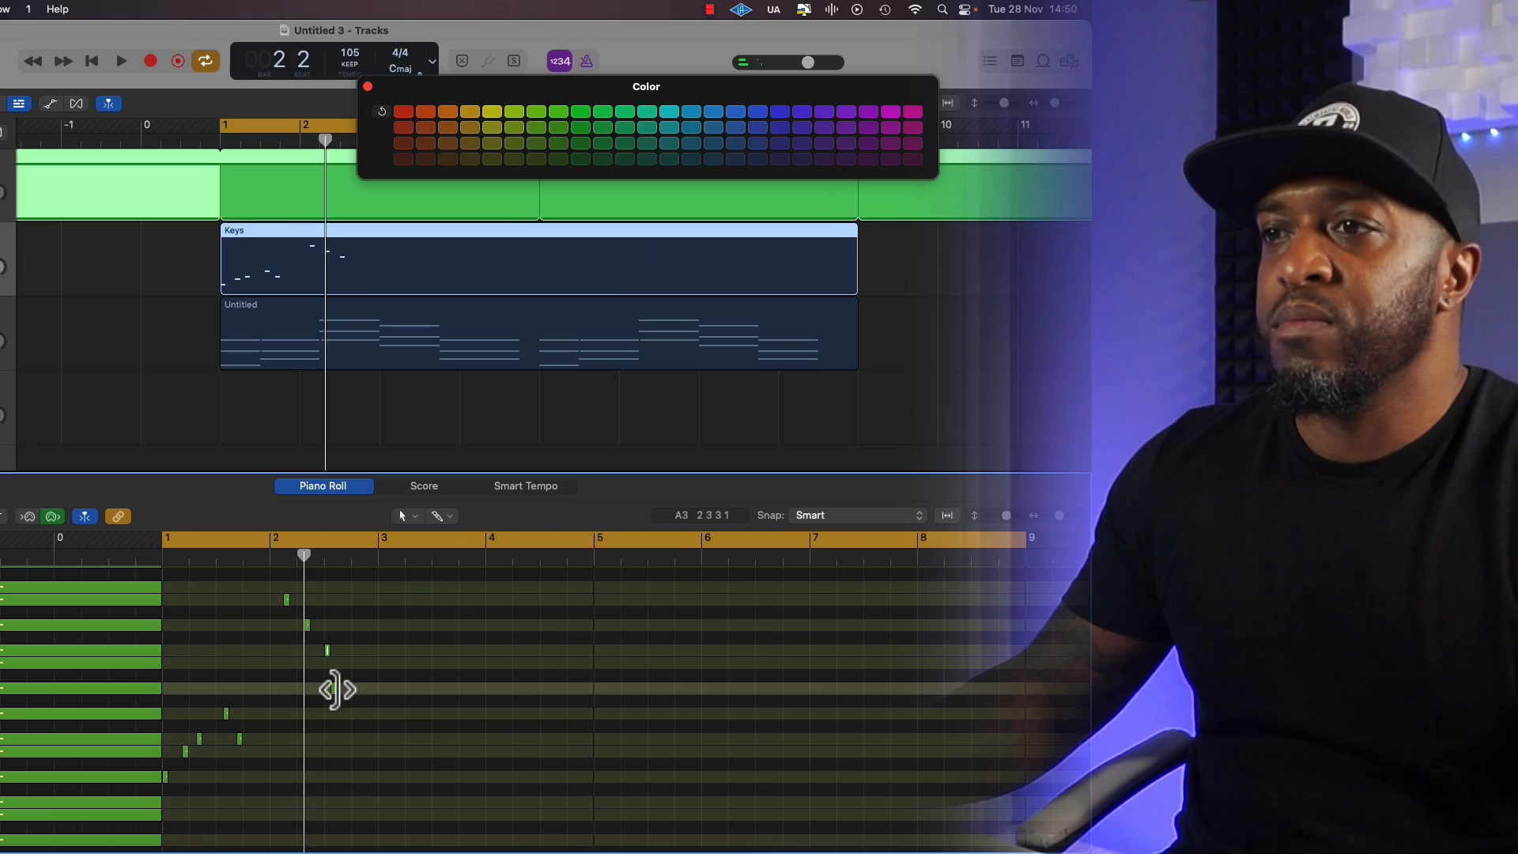
key("space")
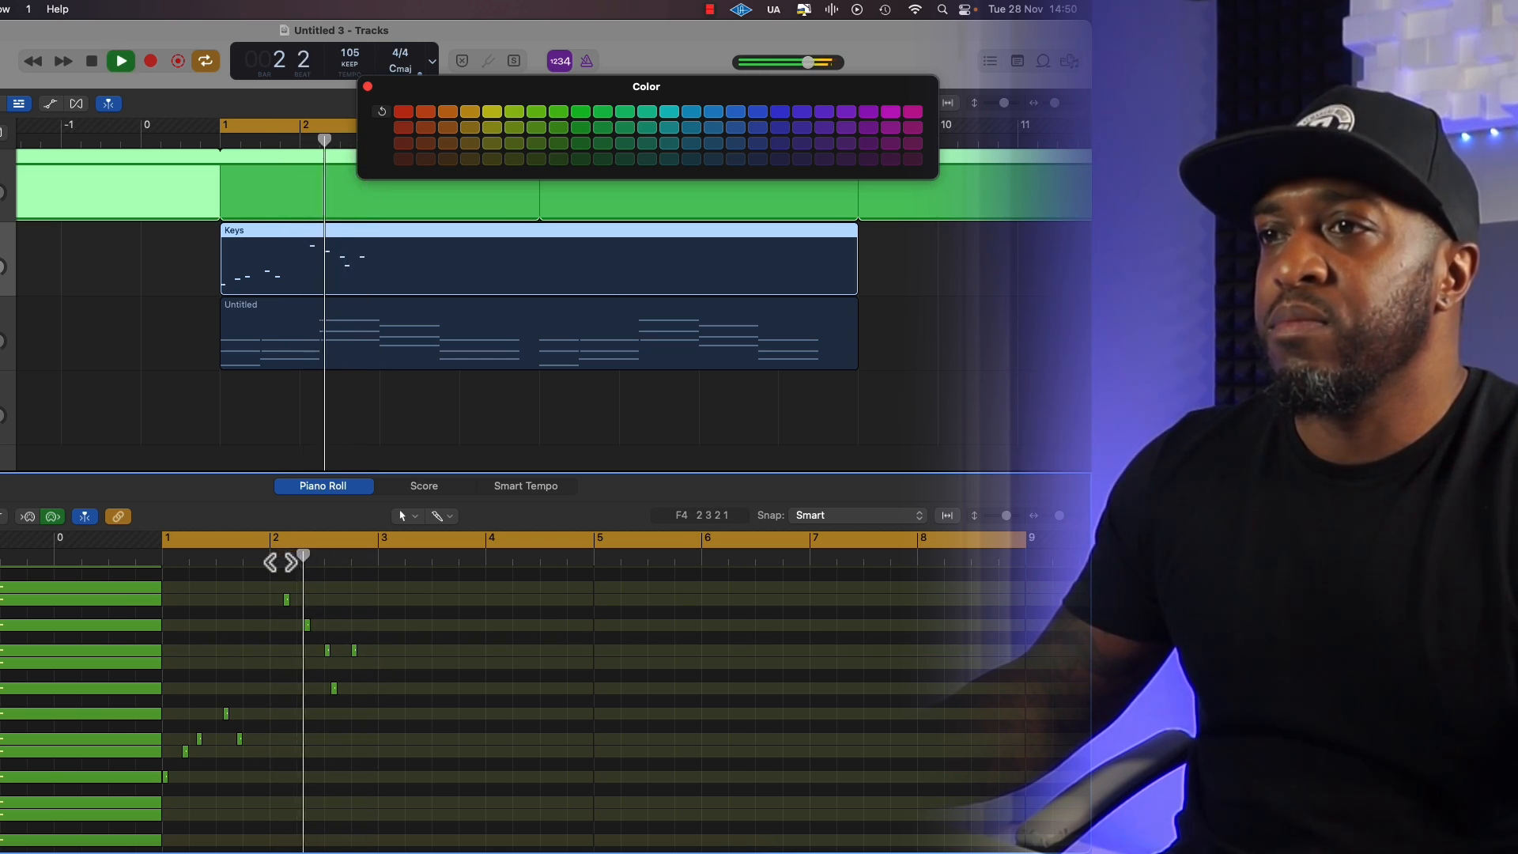
Step: Stop playback and copy the Keys melody region so it repeats from bar 5
key("space")
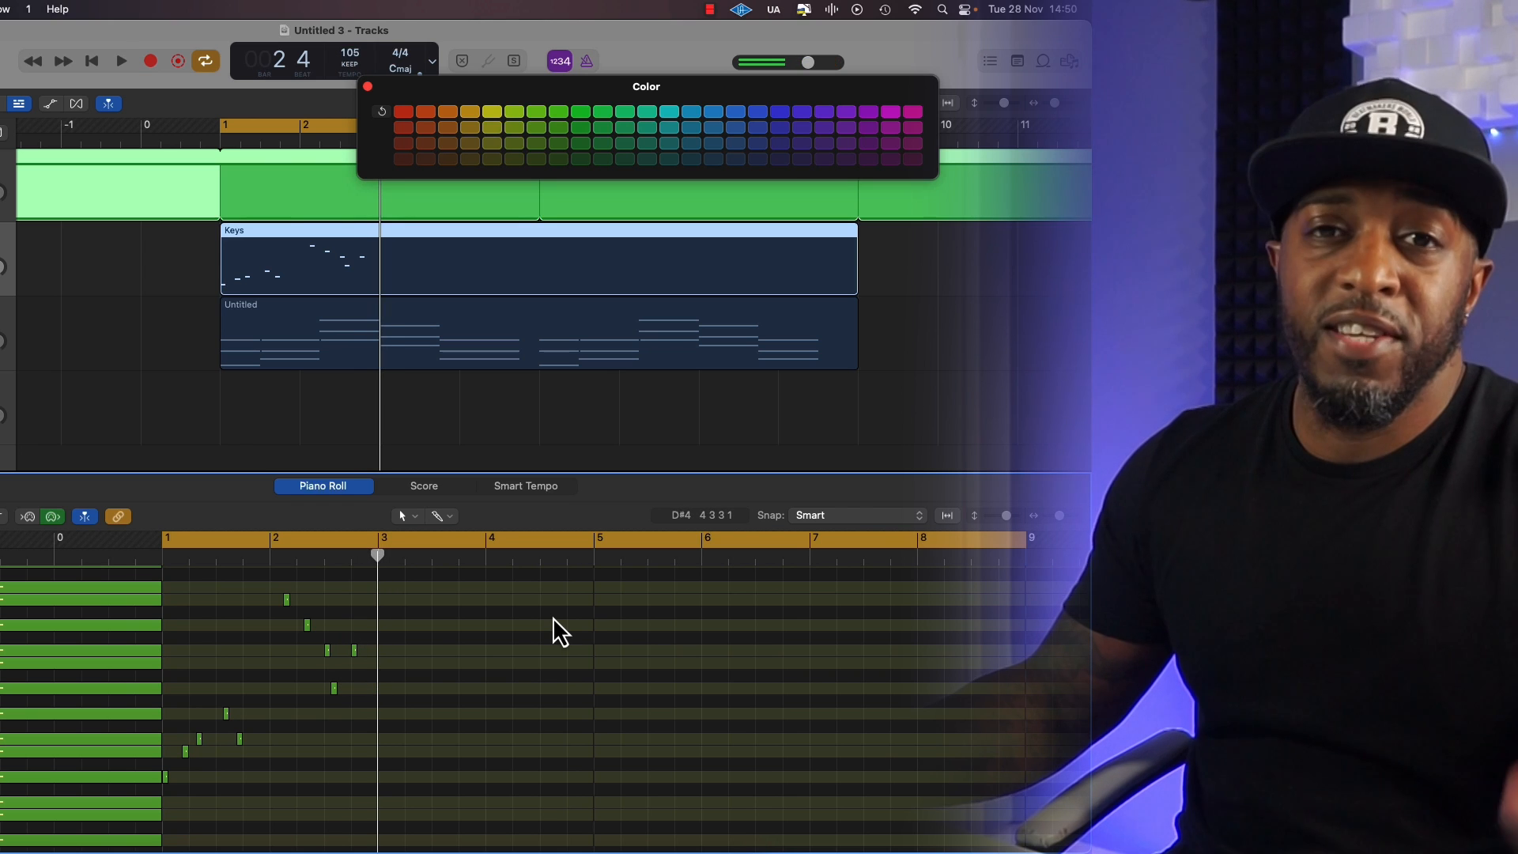
left_click_drag(412, 739, 210, 585)
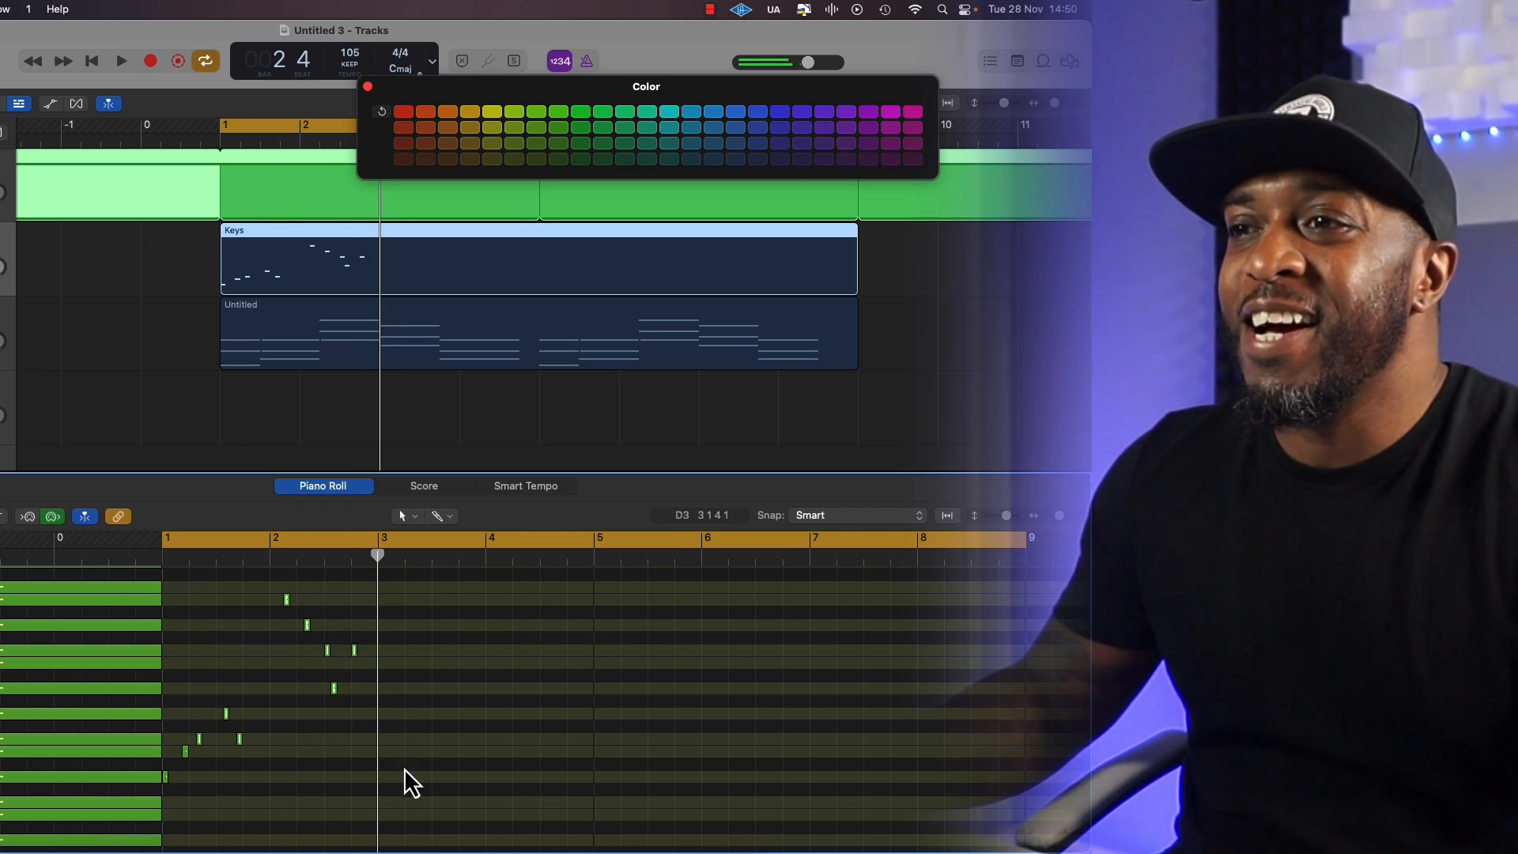
mouse_move(414, 767)
left_mouse_down()
mouse_move(198, 597)
mouse_move(175, 595)
mouse_move(280, 788)
mouse_move(178, 581)
left_mouse_up()
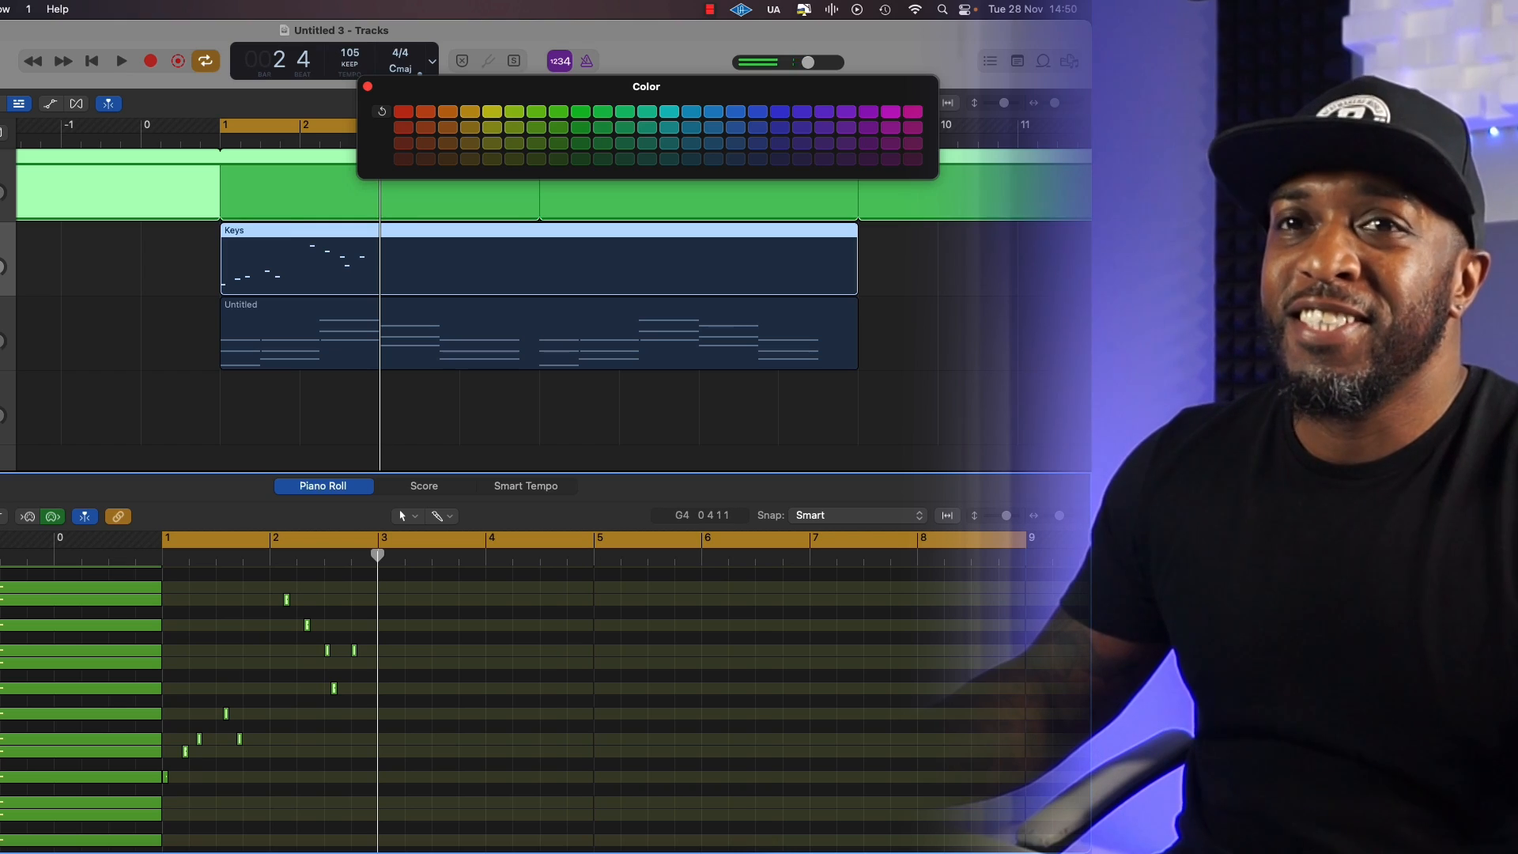
key("v")
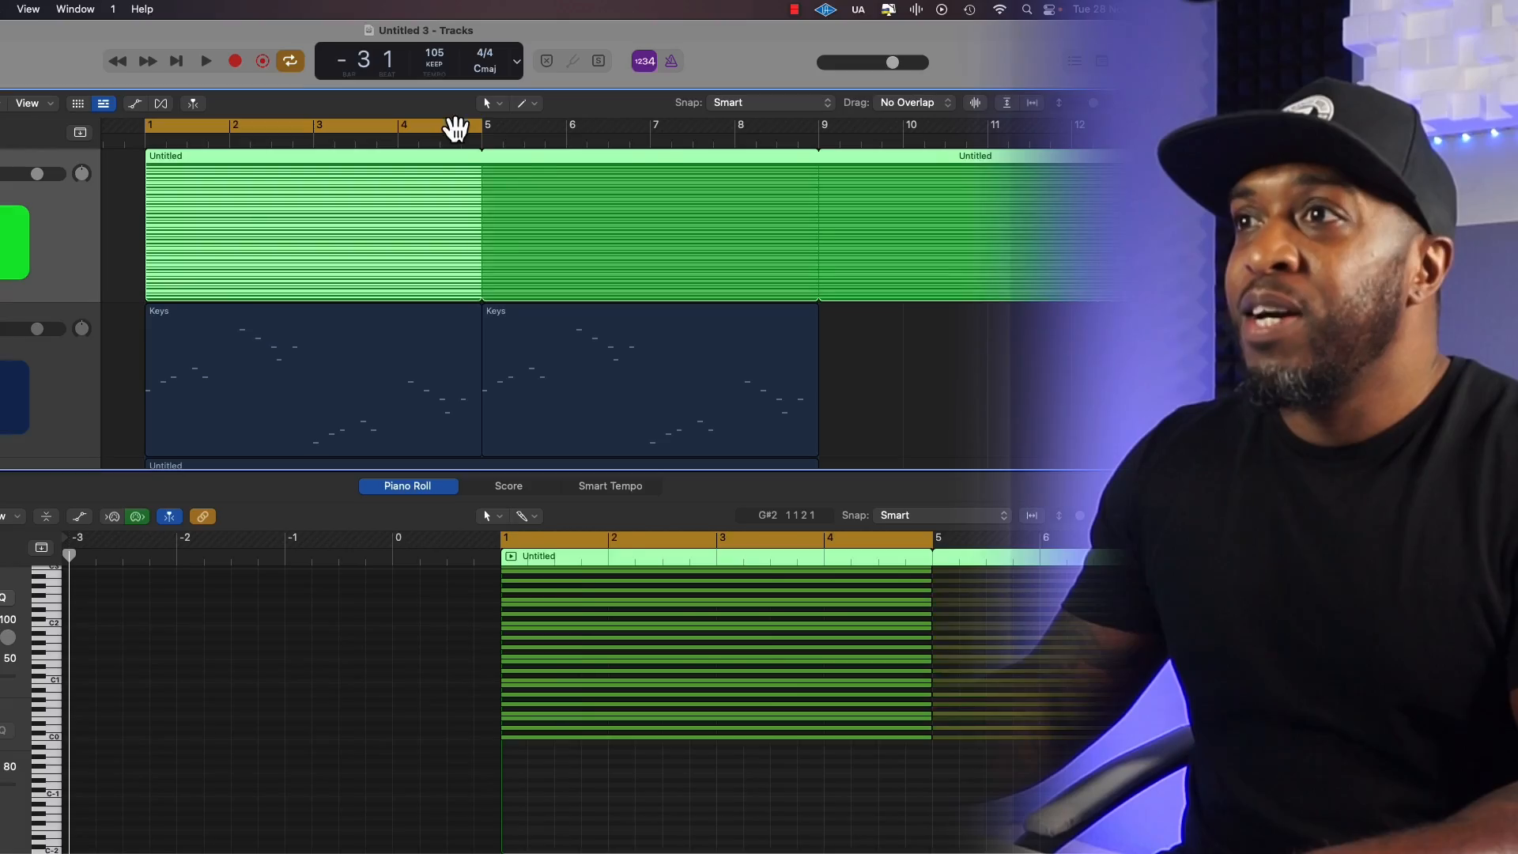
left_click_drag(454, 129, 794, 145)
Step: Delete several low notes from the stacked green chord region in the piano roll
scroll(904, 667, "right", 10)
scroll(905, 667, "up", 5)
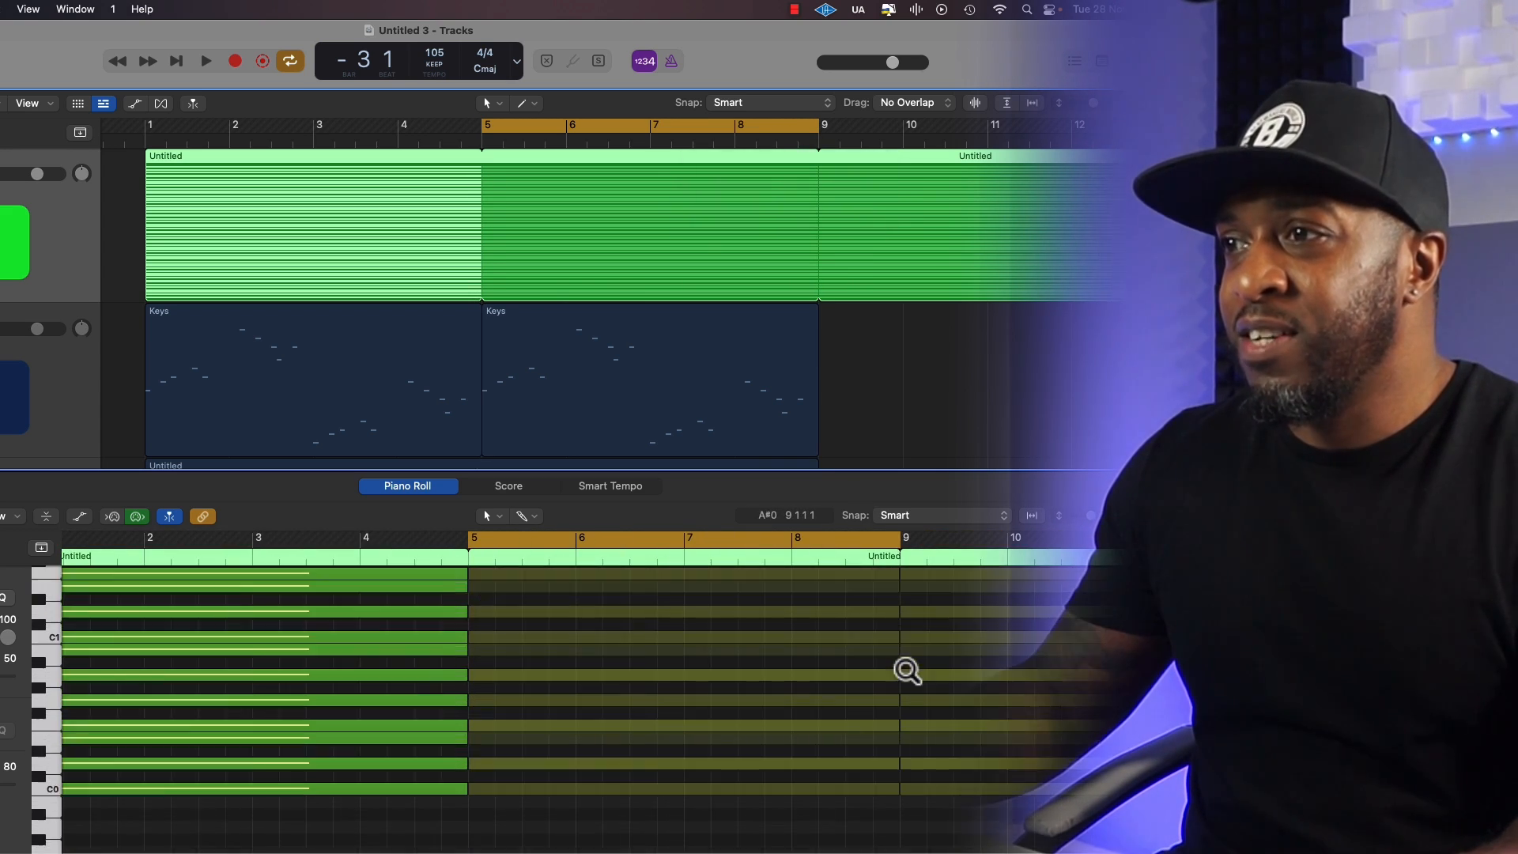
scroll(904, 667, "up", 2)
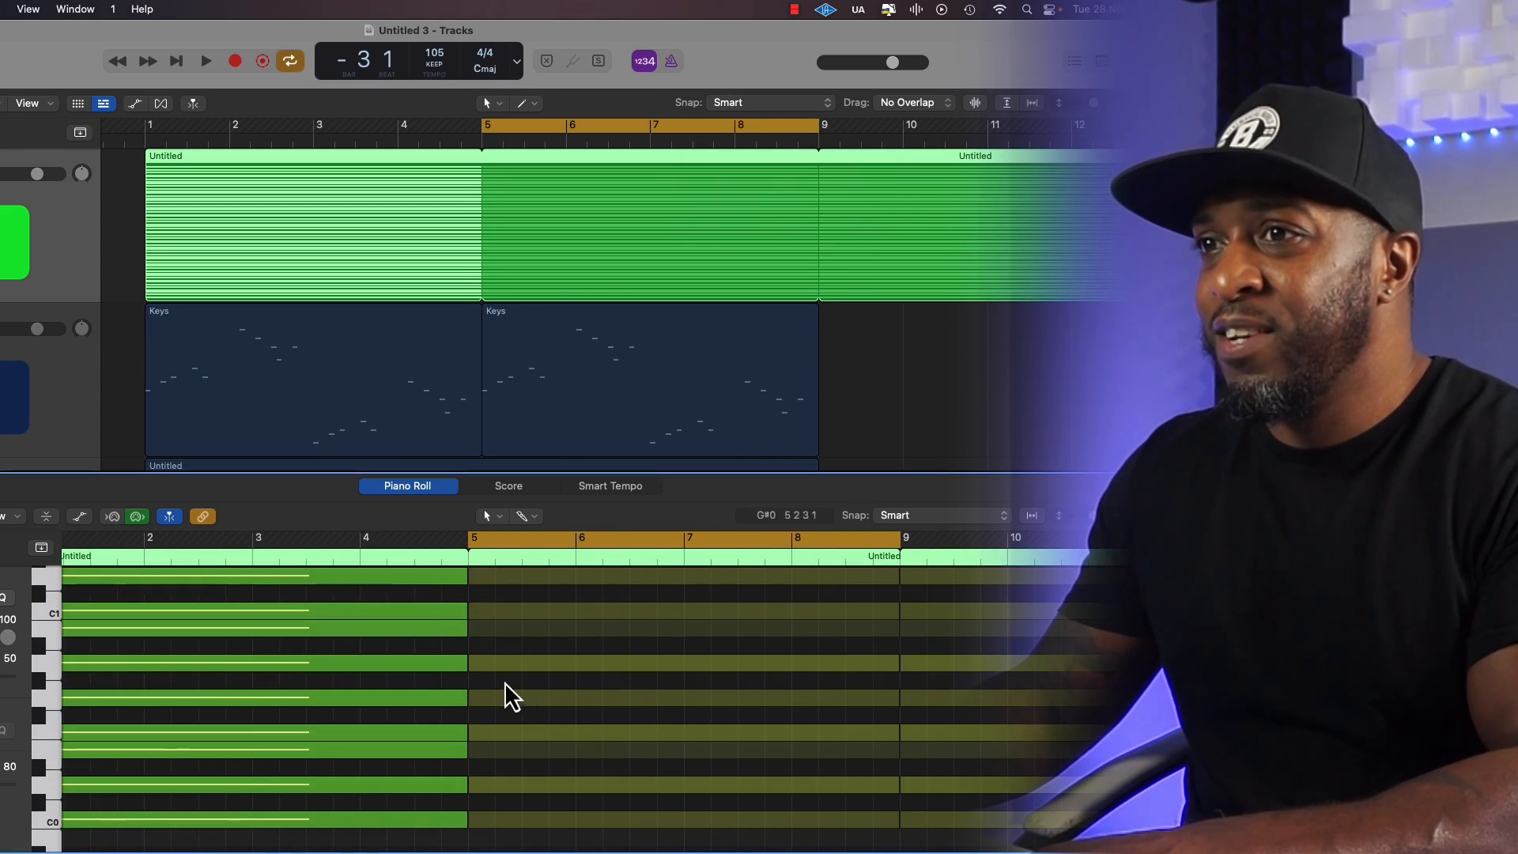
left_click(440, 665)
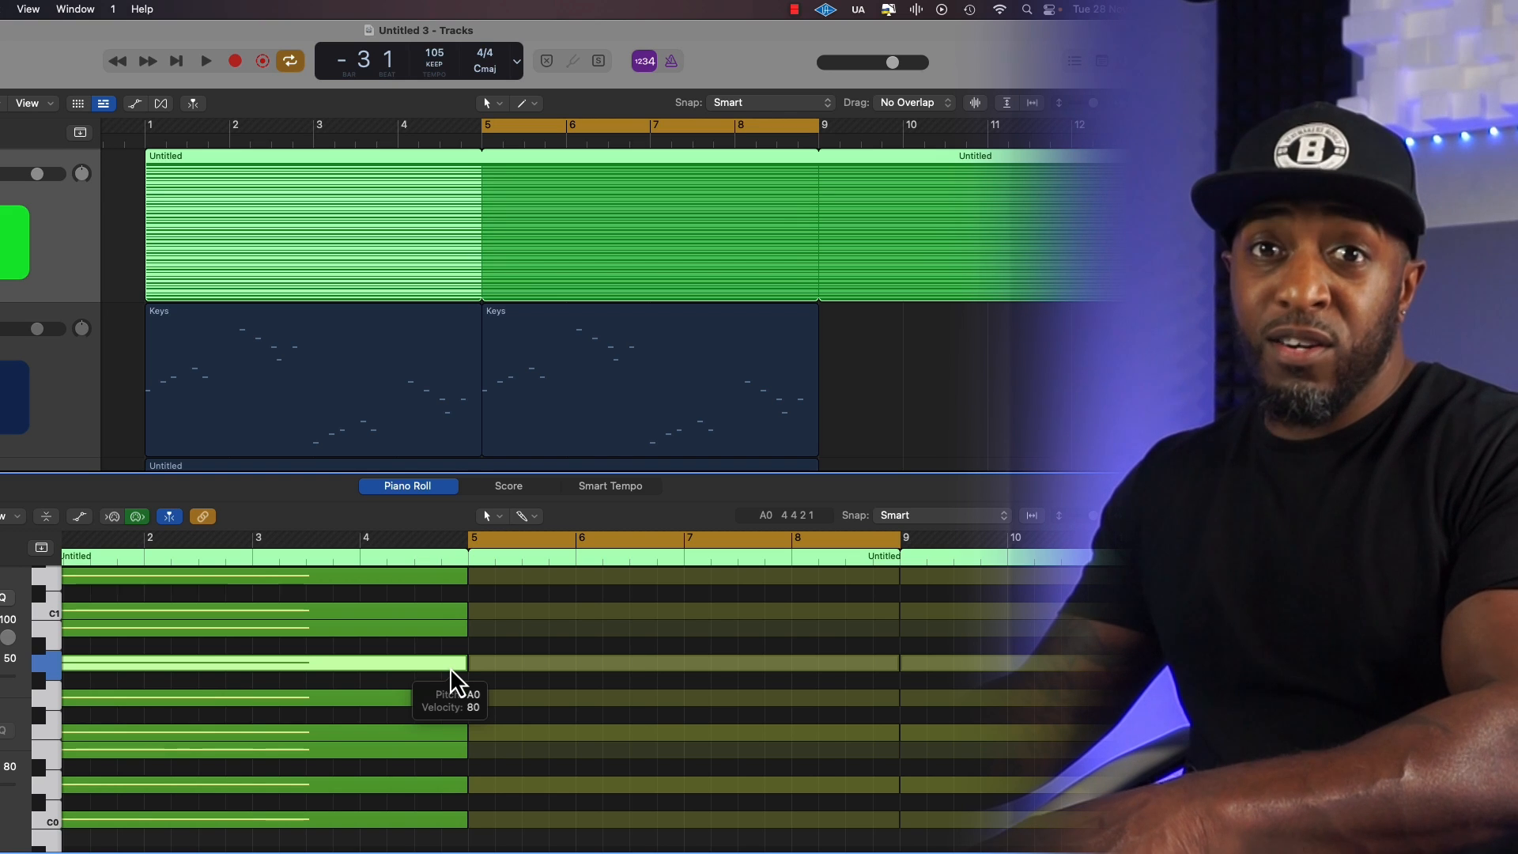
key("Delete")
left_click(437, 780)
key("Delete")
left_click(440, 730)
key("Delete")
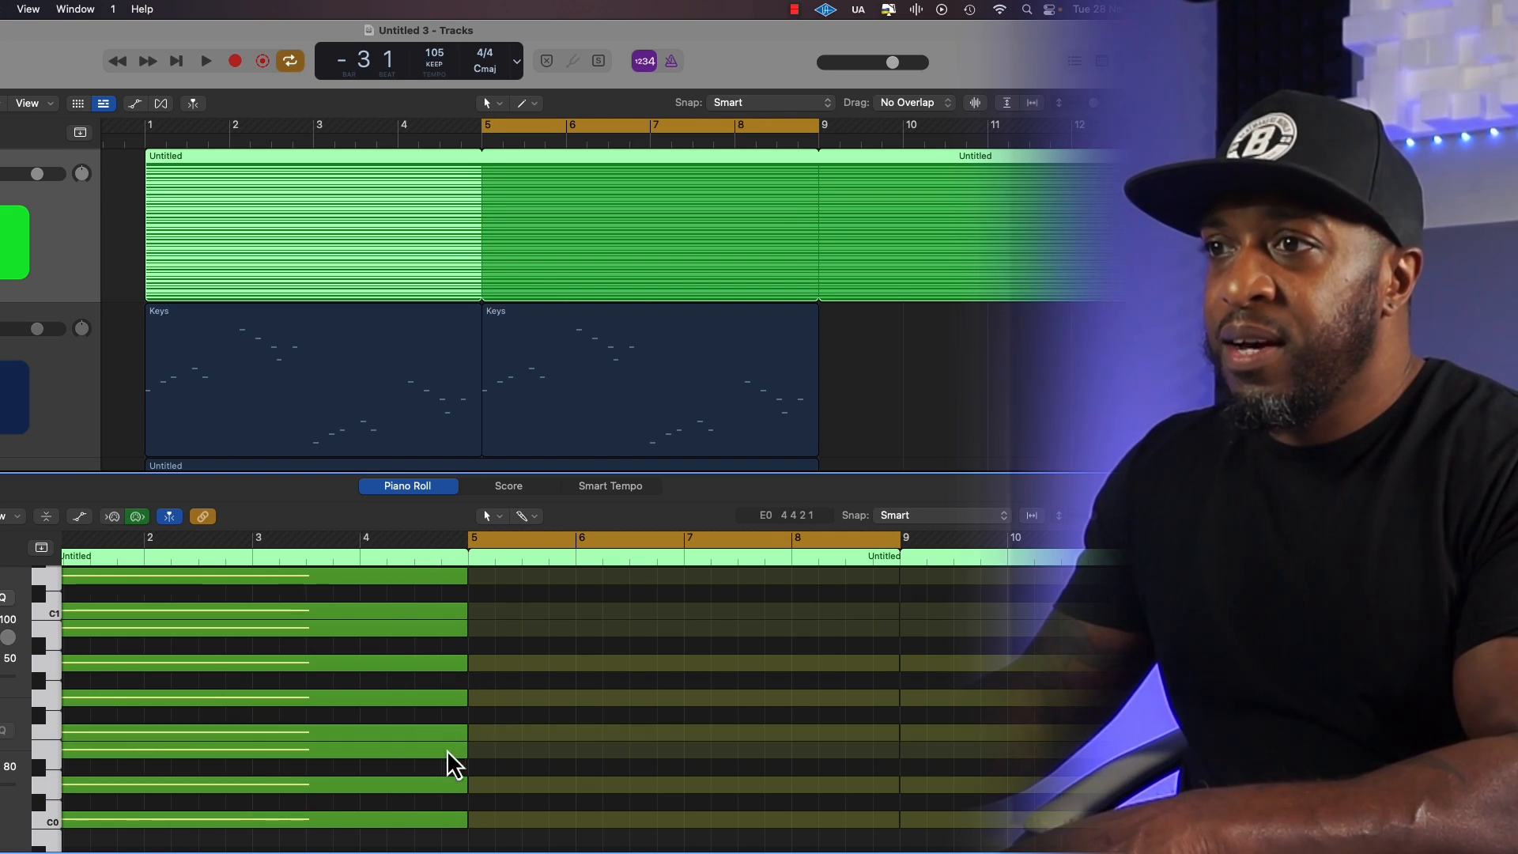
scroll(445, 756, "up", 3)
left_click(438, 784)
key("Delete")
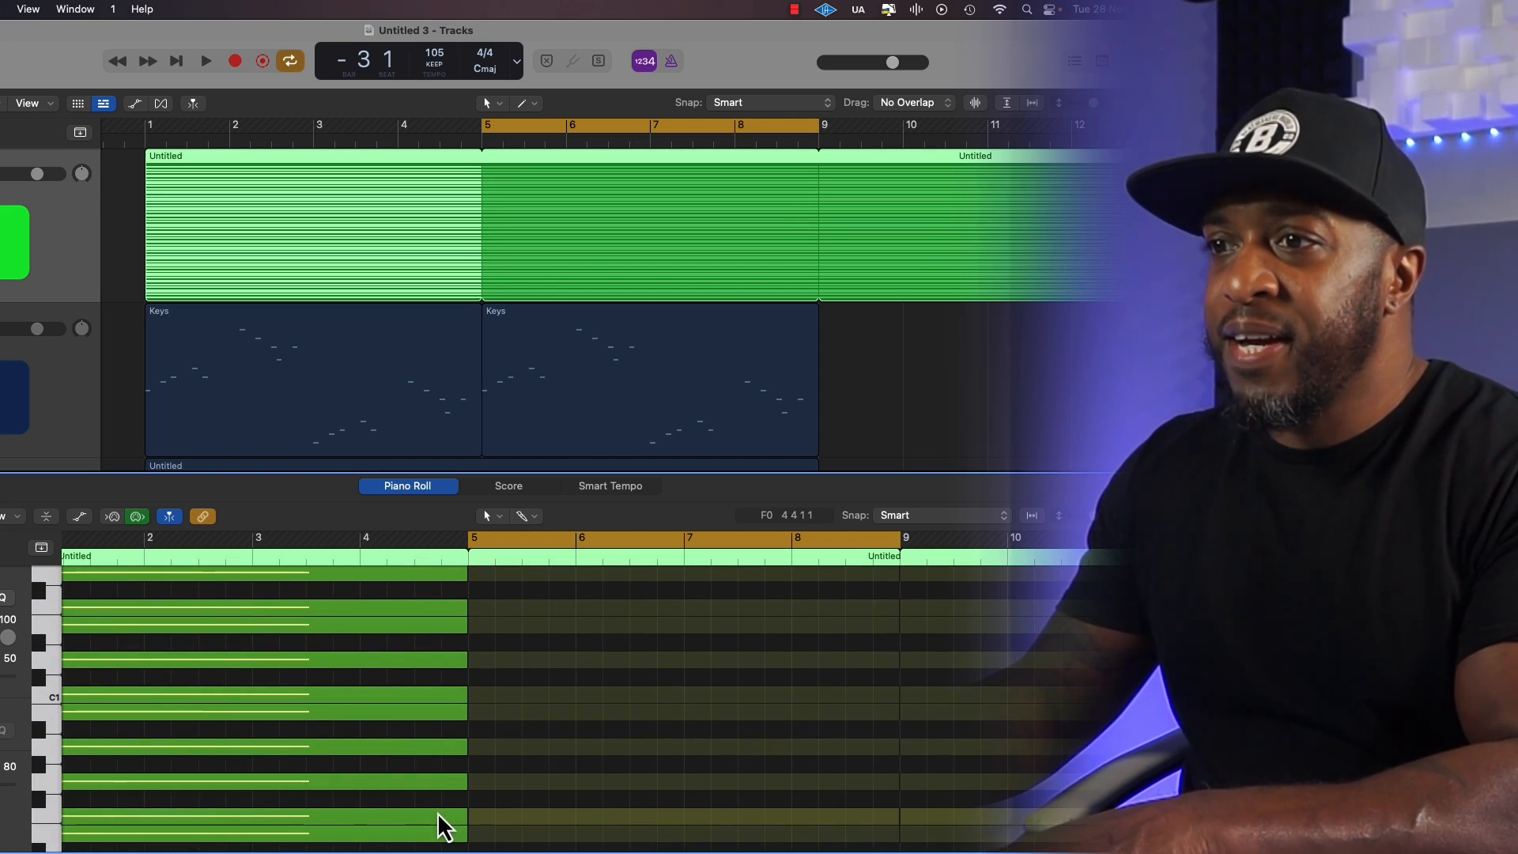
Step: Scroll through the stacked chord region's upper notes in the piano roll
scroll(444, 775, "up", 8)
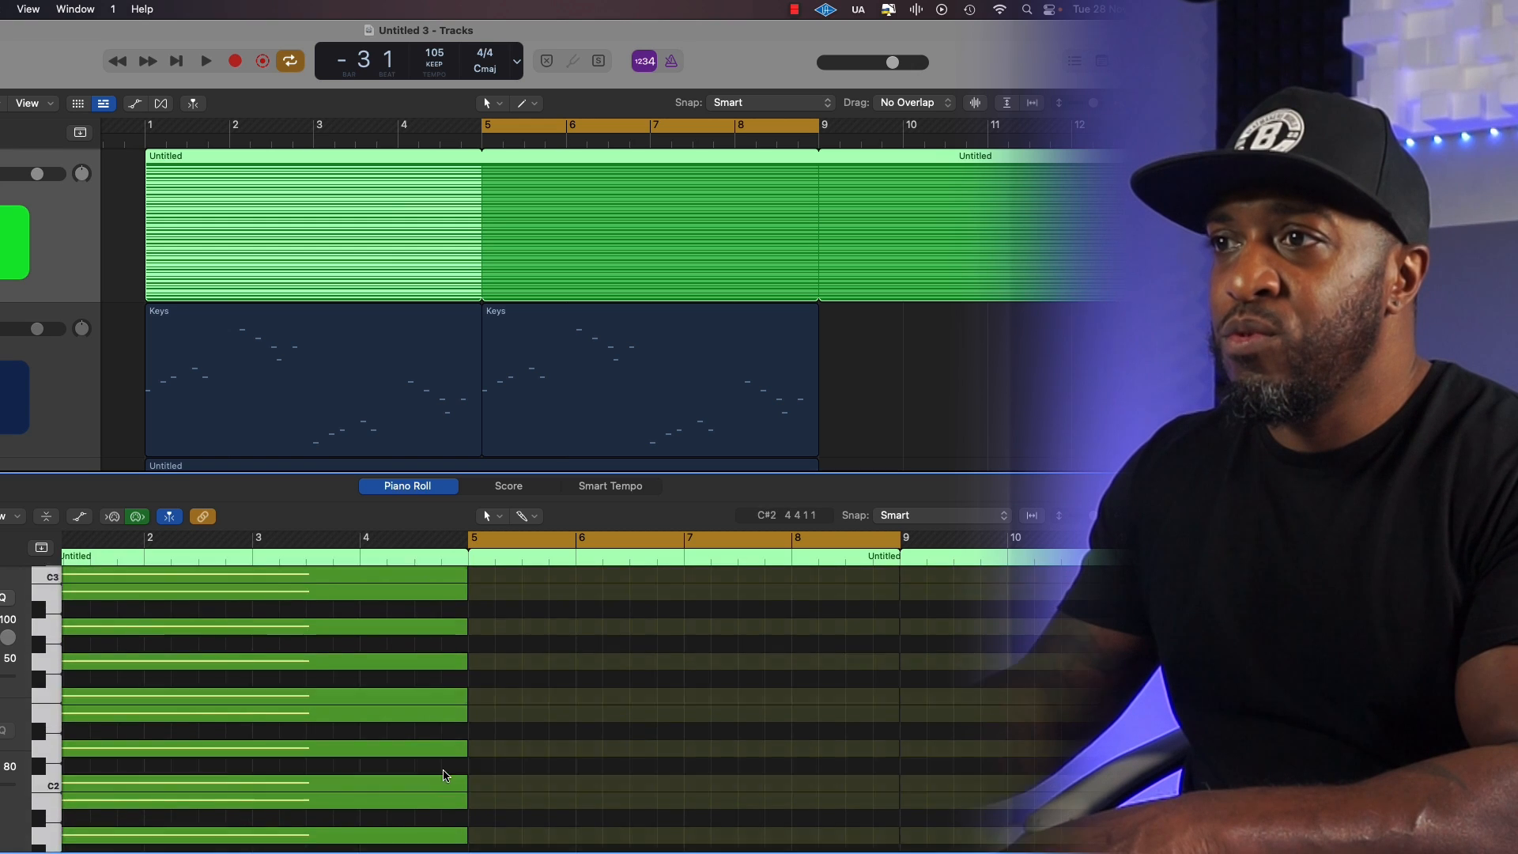
scroll(443, 775, "up", 10)
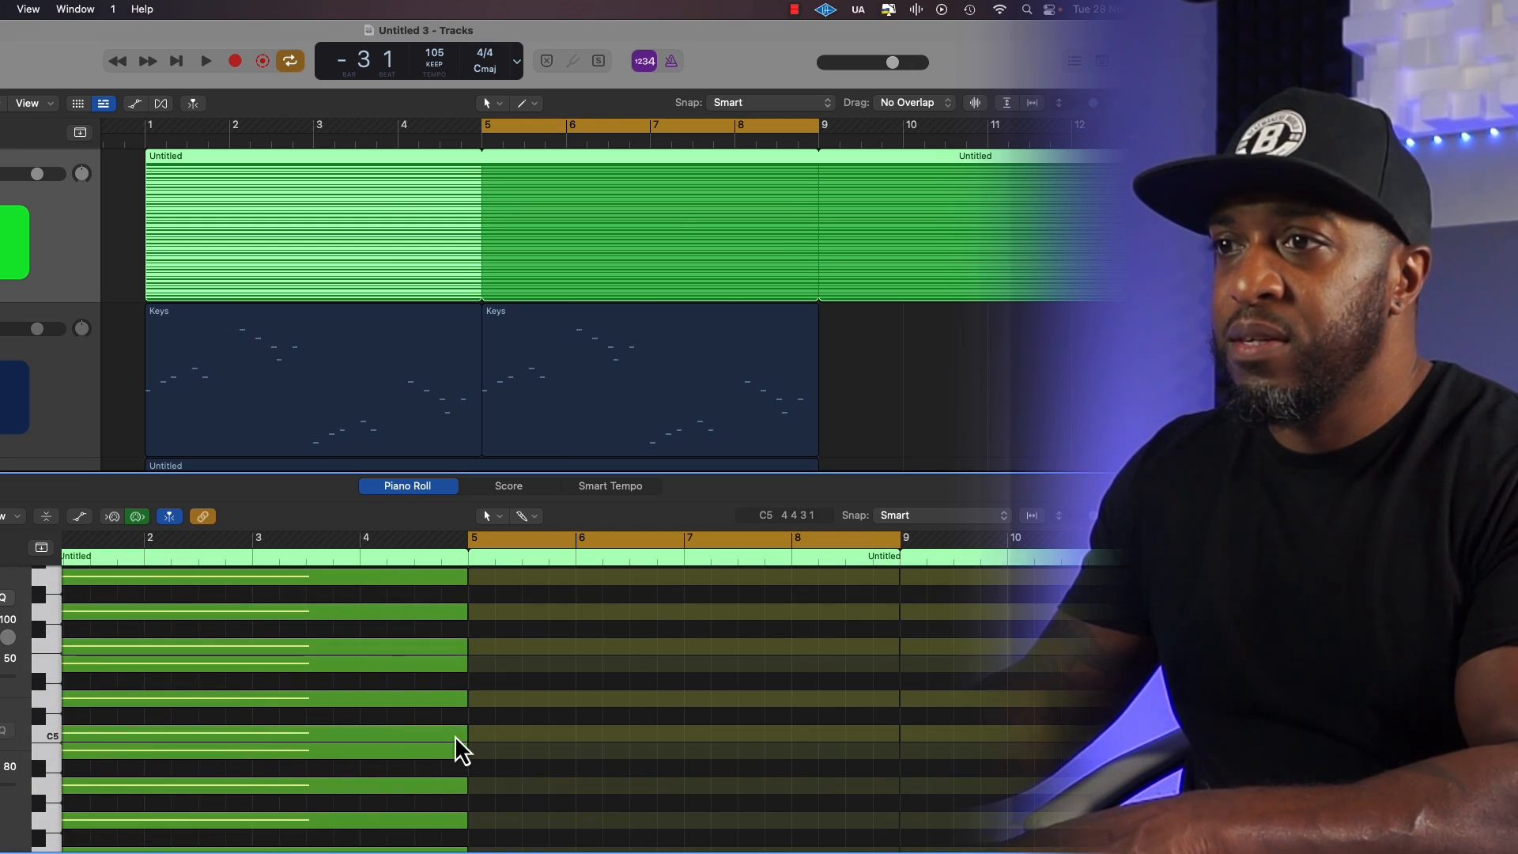
left_click(461, 703)
left_click(587, 685)
scroll(589, 685, "right", 5)
scroll(588, 682, "up", 3)
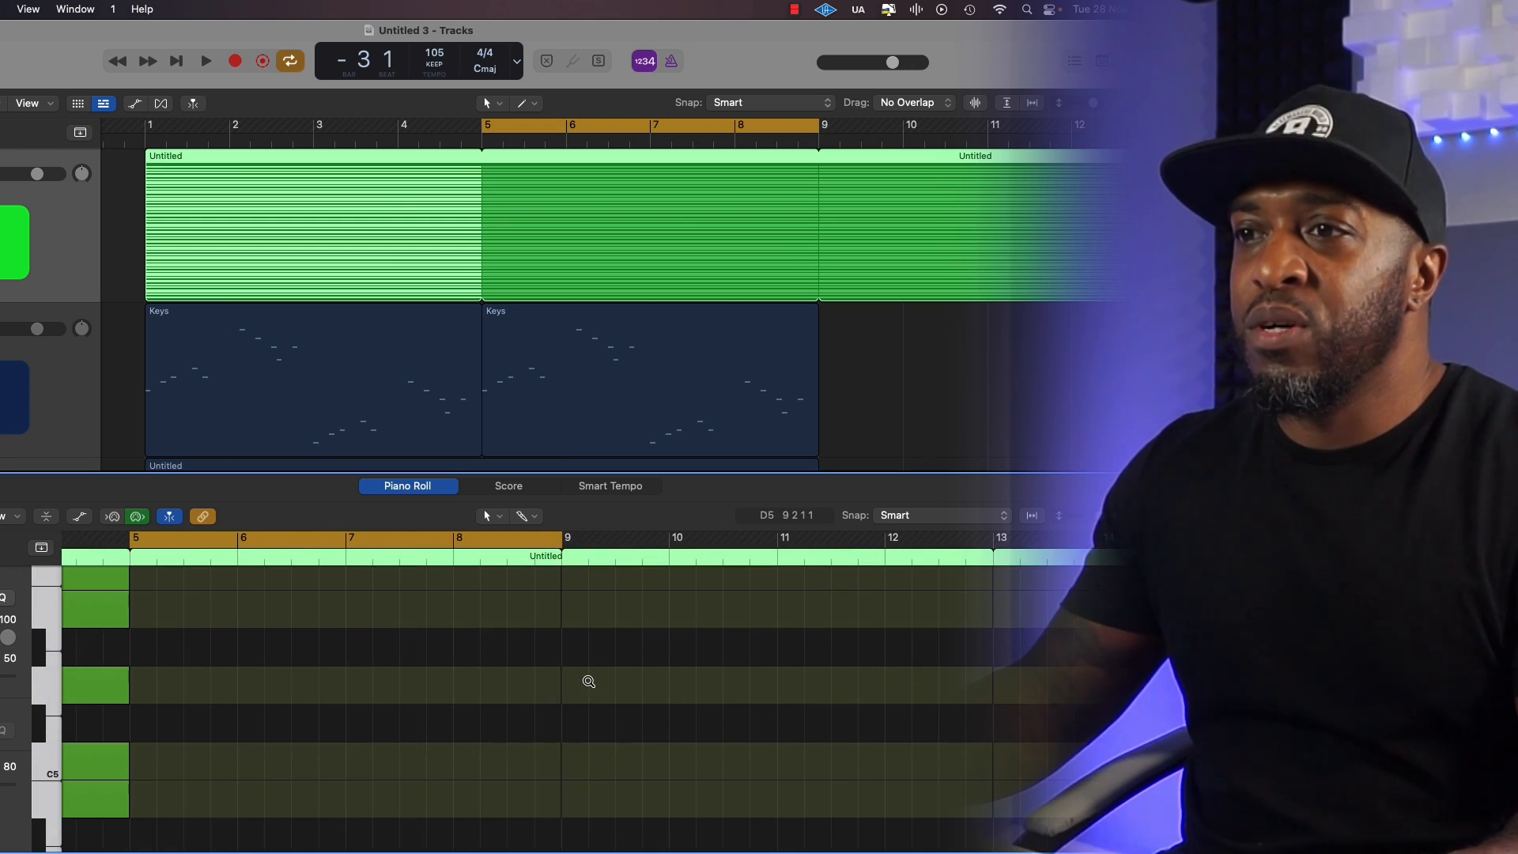
scroll(474, 783, "down", 8)
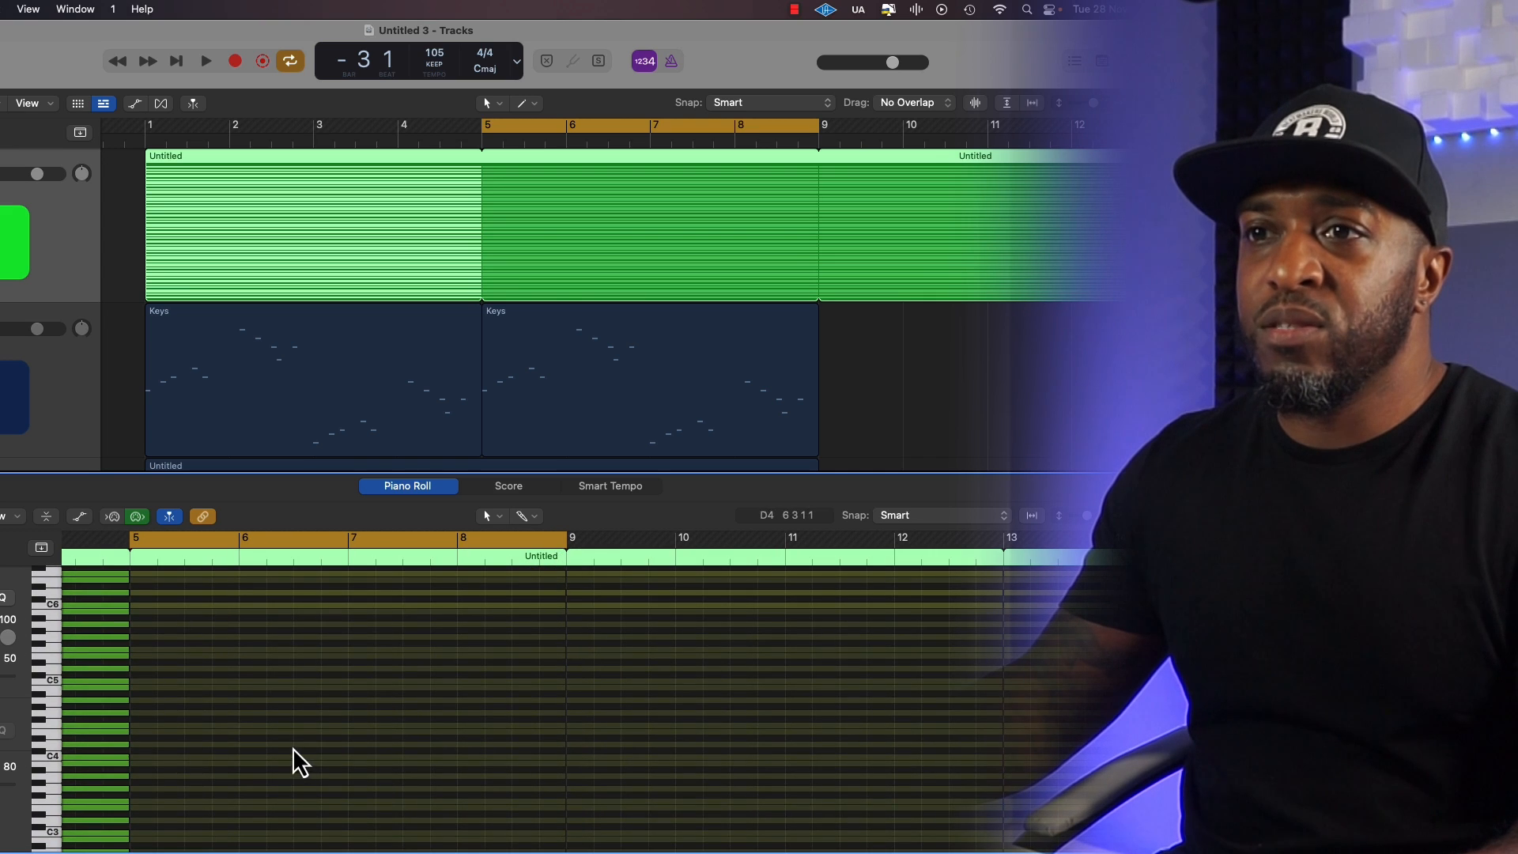
scroll(583, 339, "down", 3)
Step: Rename the stacked chord track as Ghost Notes
left_click(585, 336)
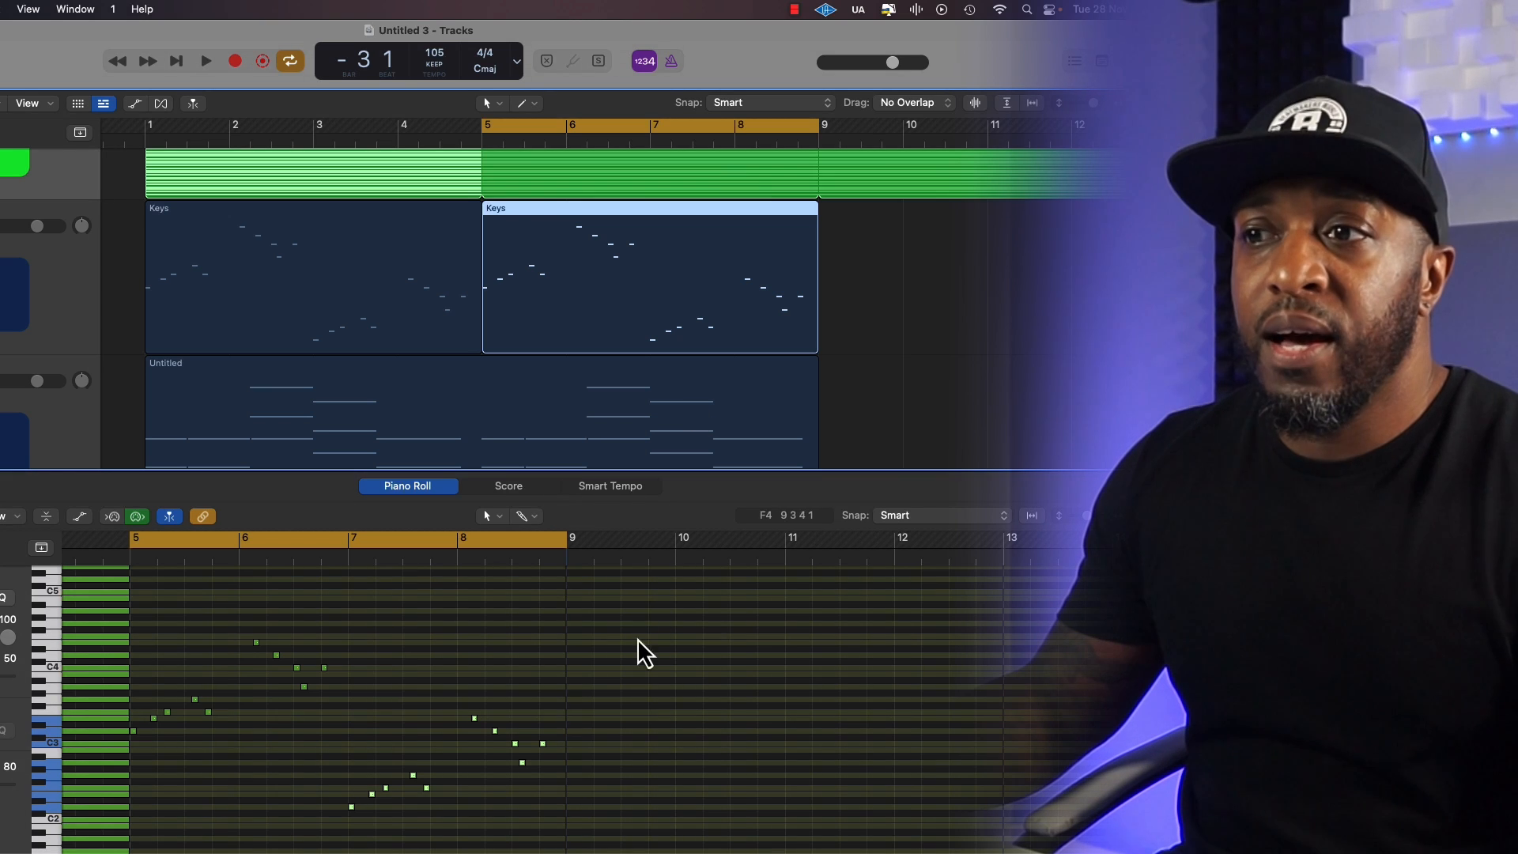
scroll(591, 657, "down", 1)
left_click(1, 310)
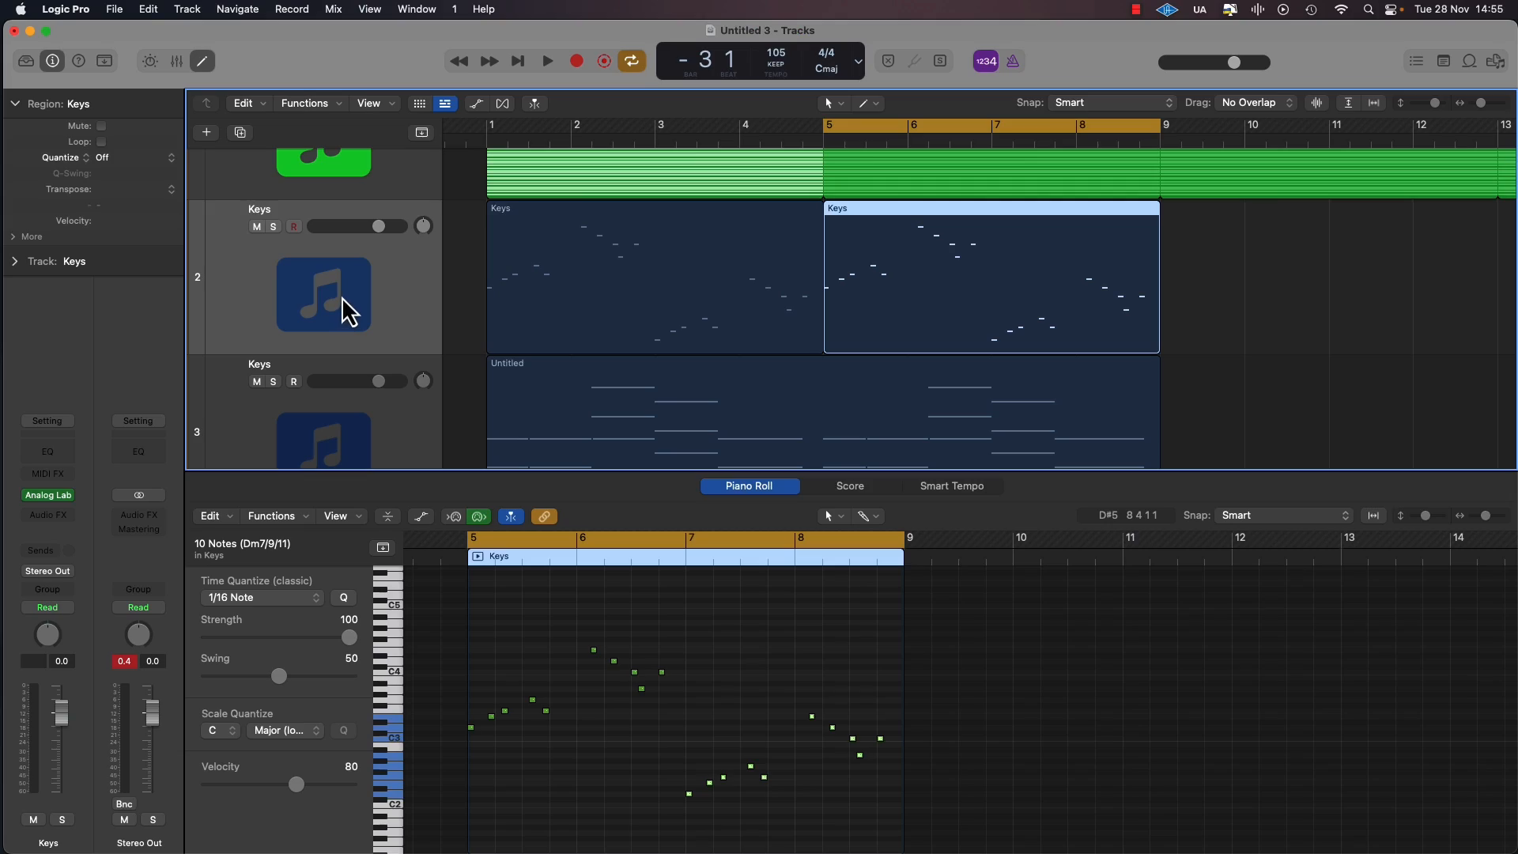
left_click_drag(1271, 289, 1097, 196)
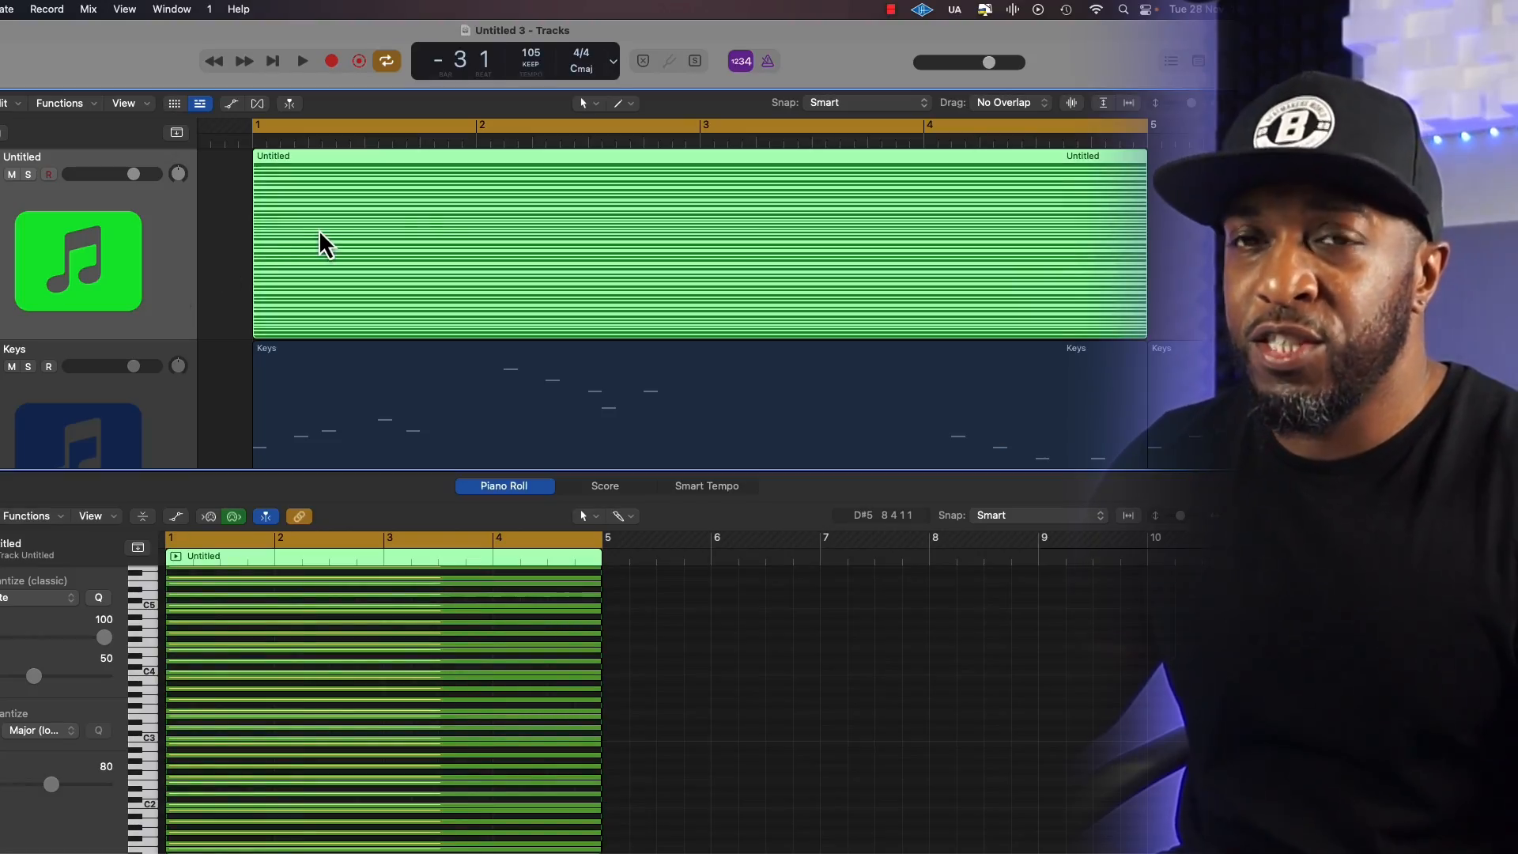
key("super+Down")
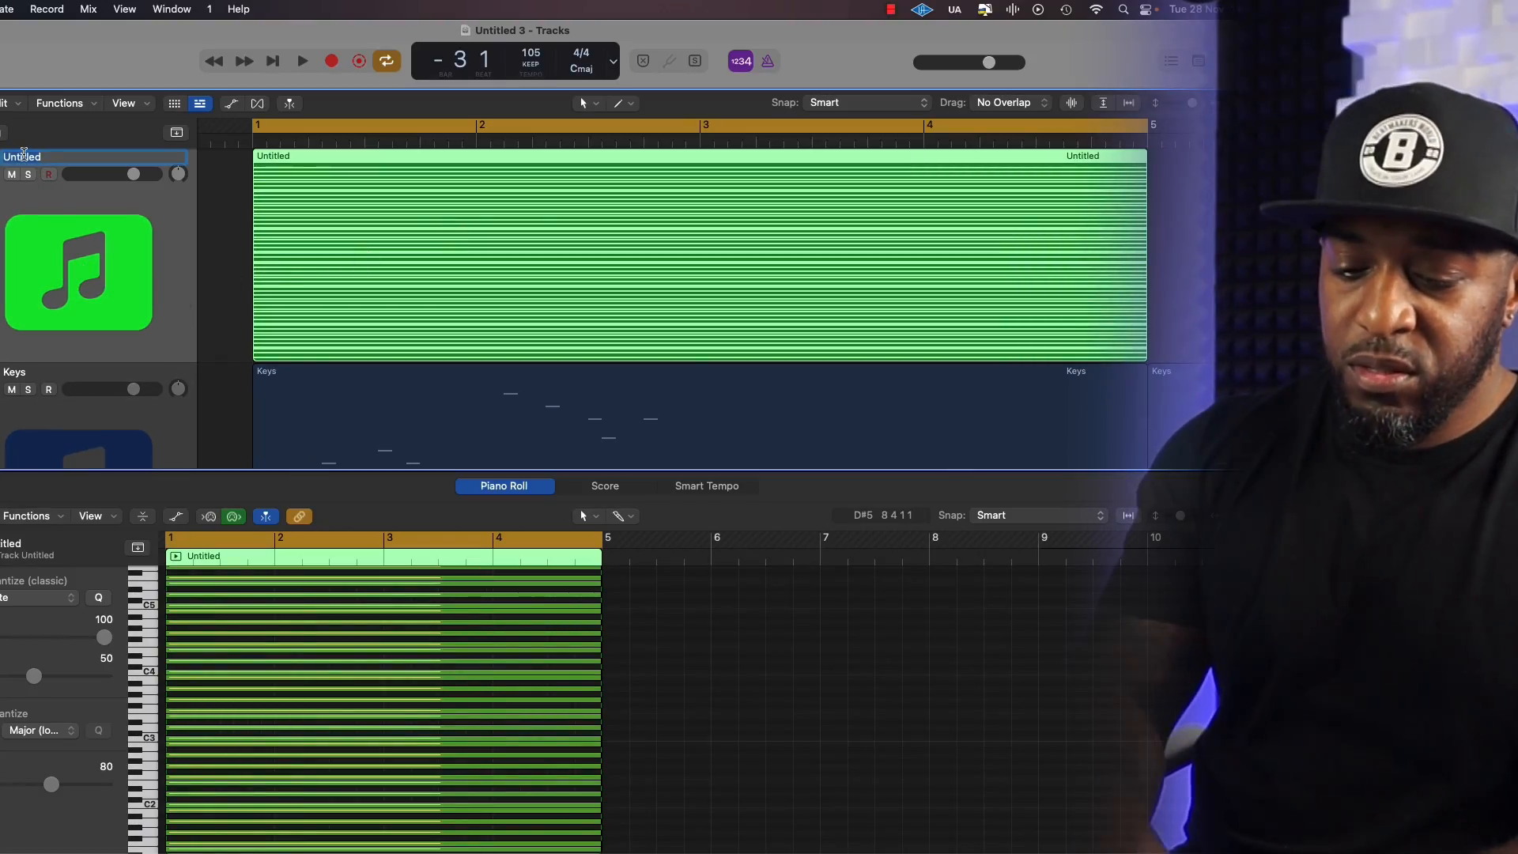
key("Return")
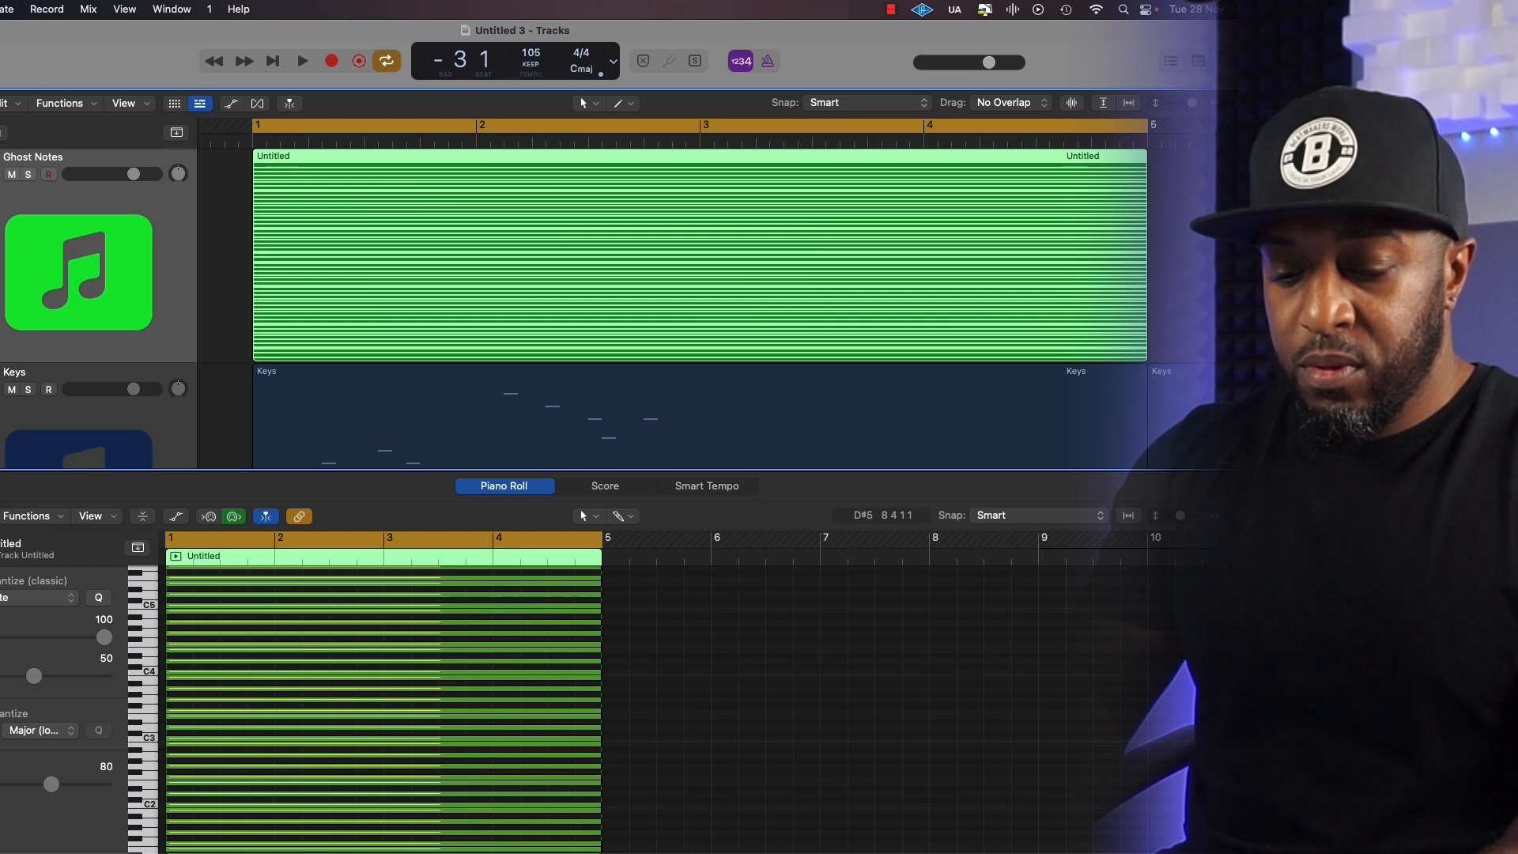
Step: Export the Ghost Notes region as a MIDI file named MIDI File - C Maj to the Desktop
left_click(114, 10)
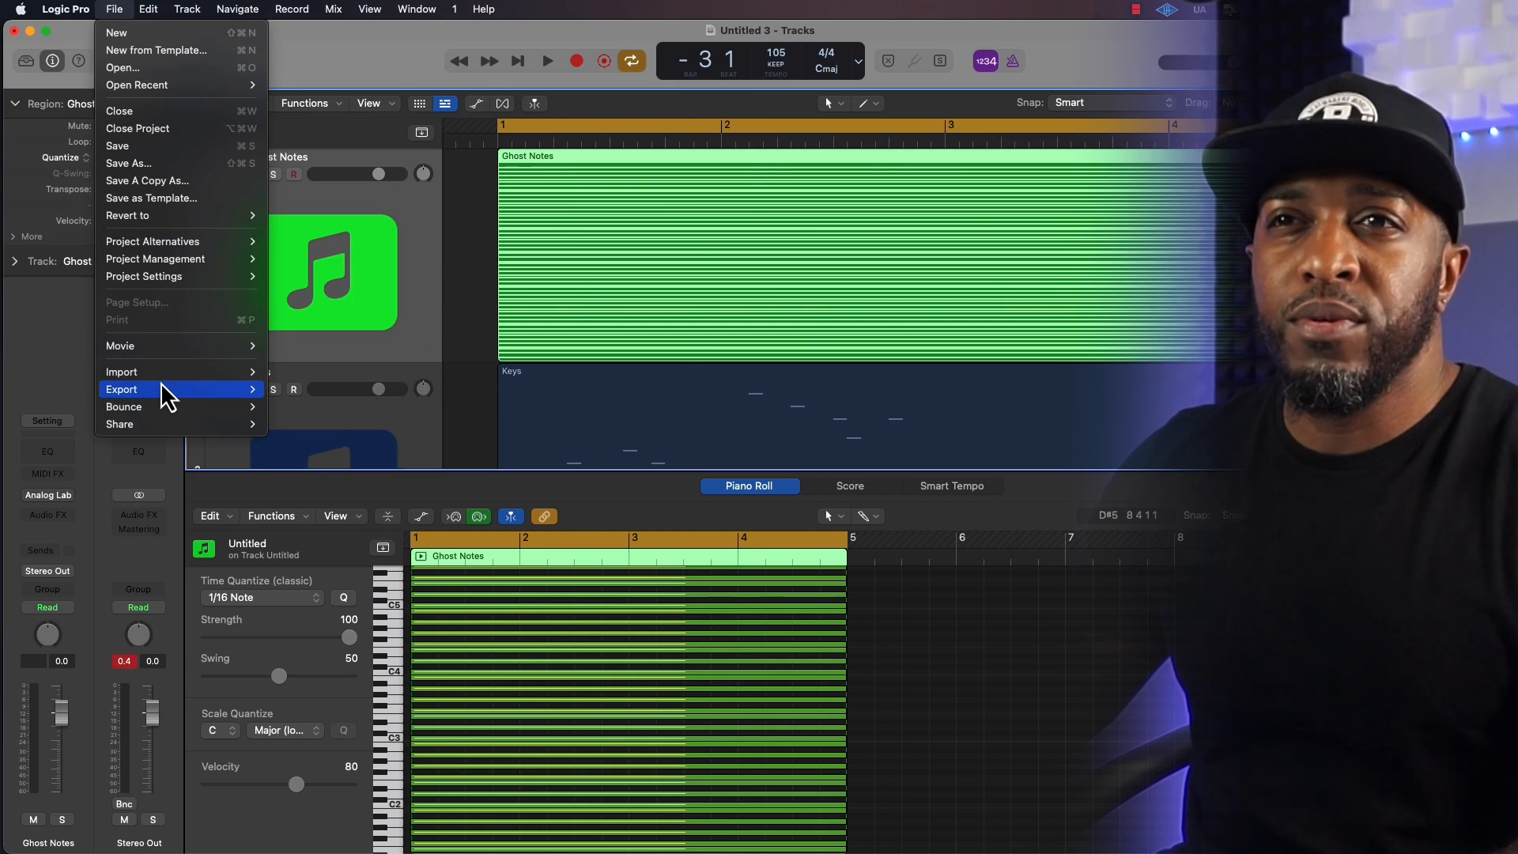
mouse_move(163, 389)
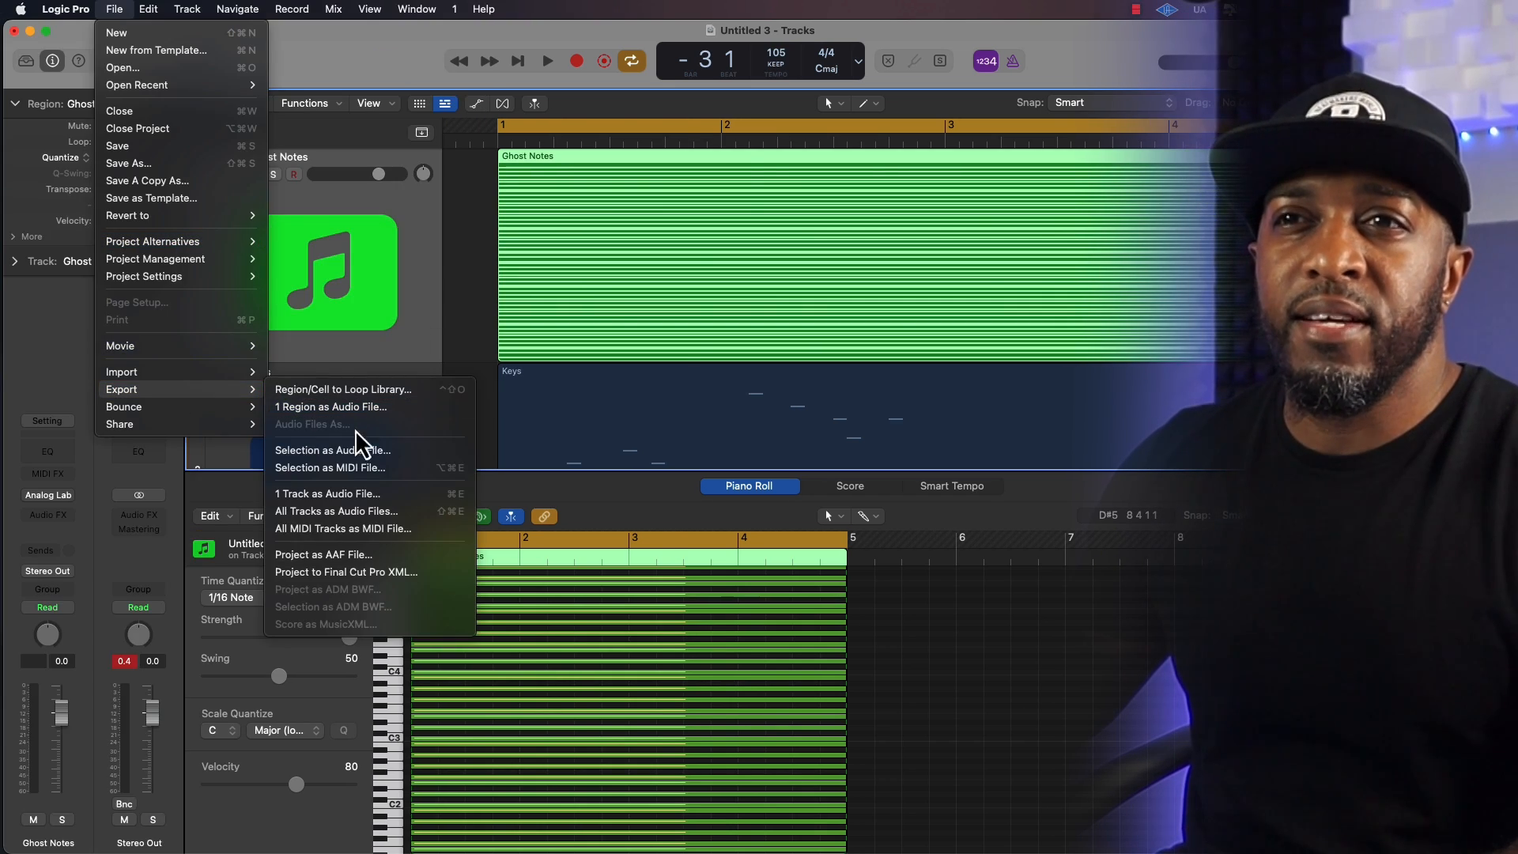
left_click(346, 471)
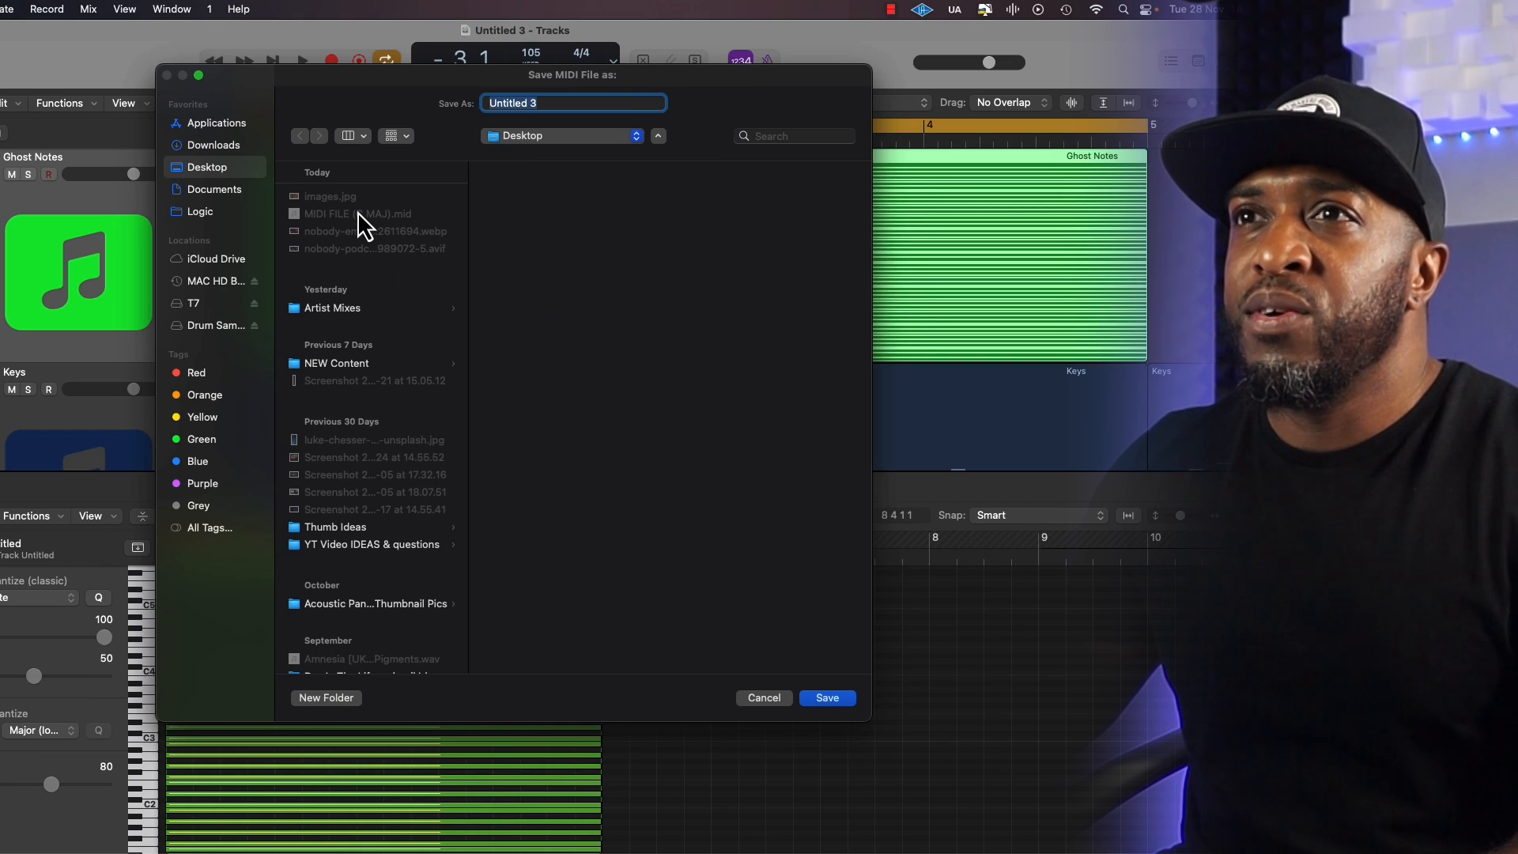
left_click(604, 215)
type("M")
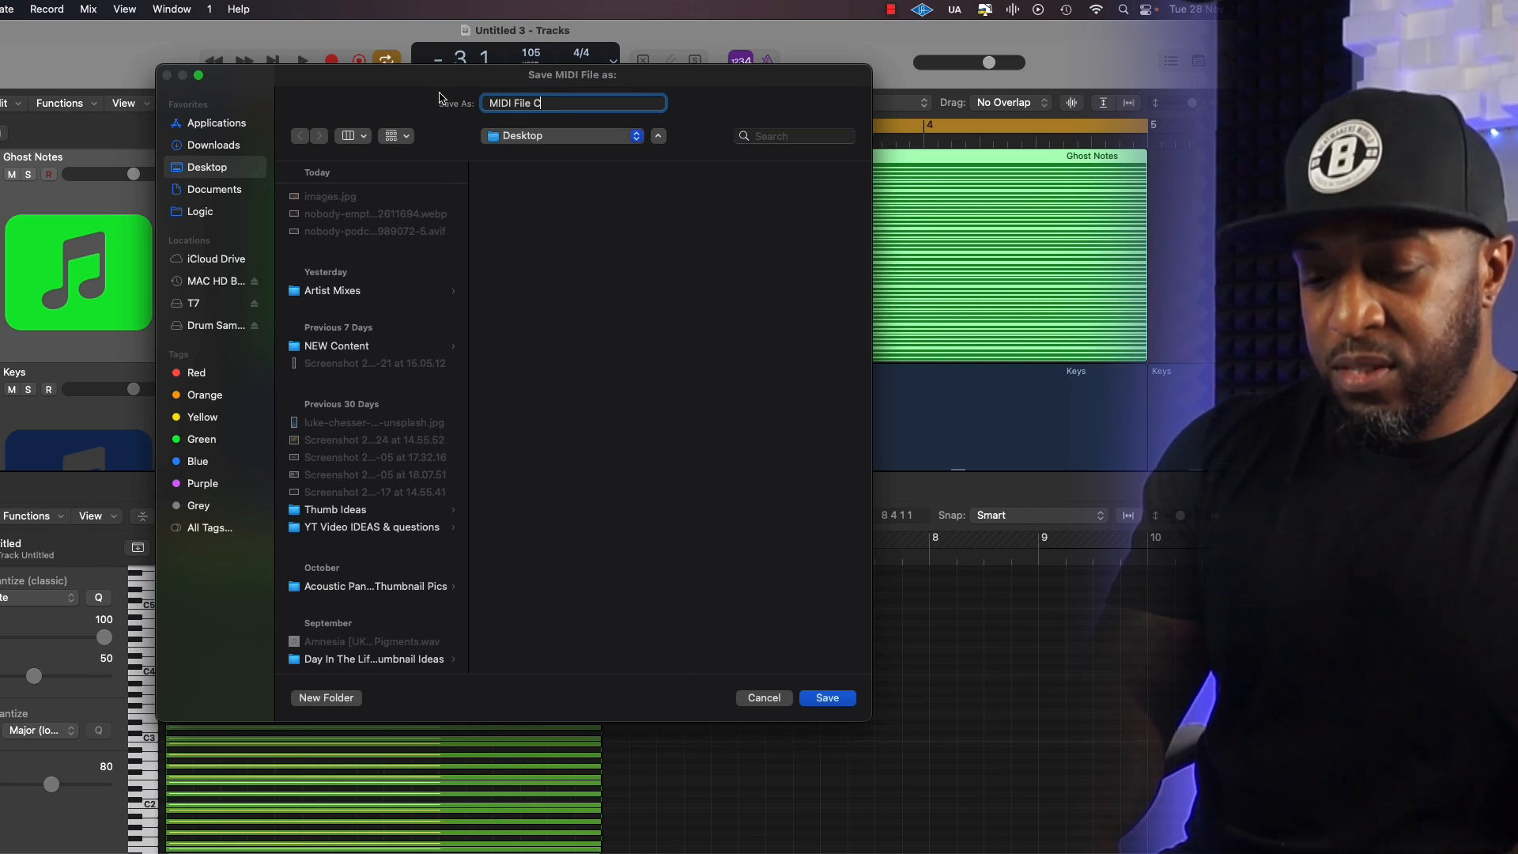
type("IDI File - C Maj")
key("Return")
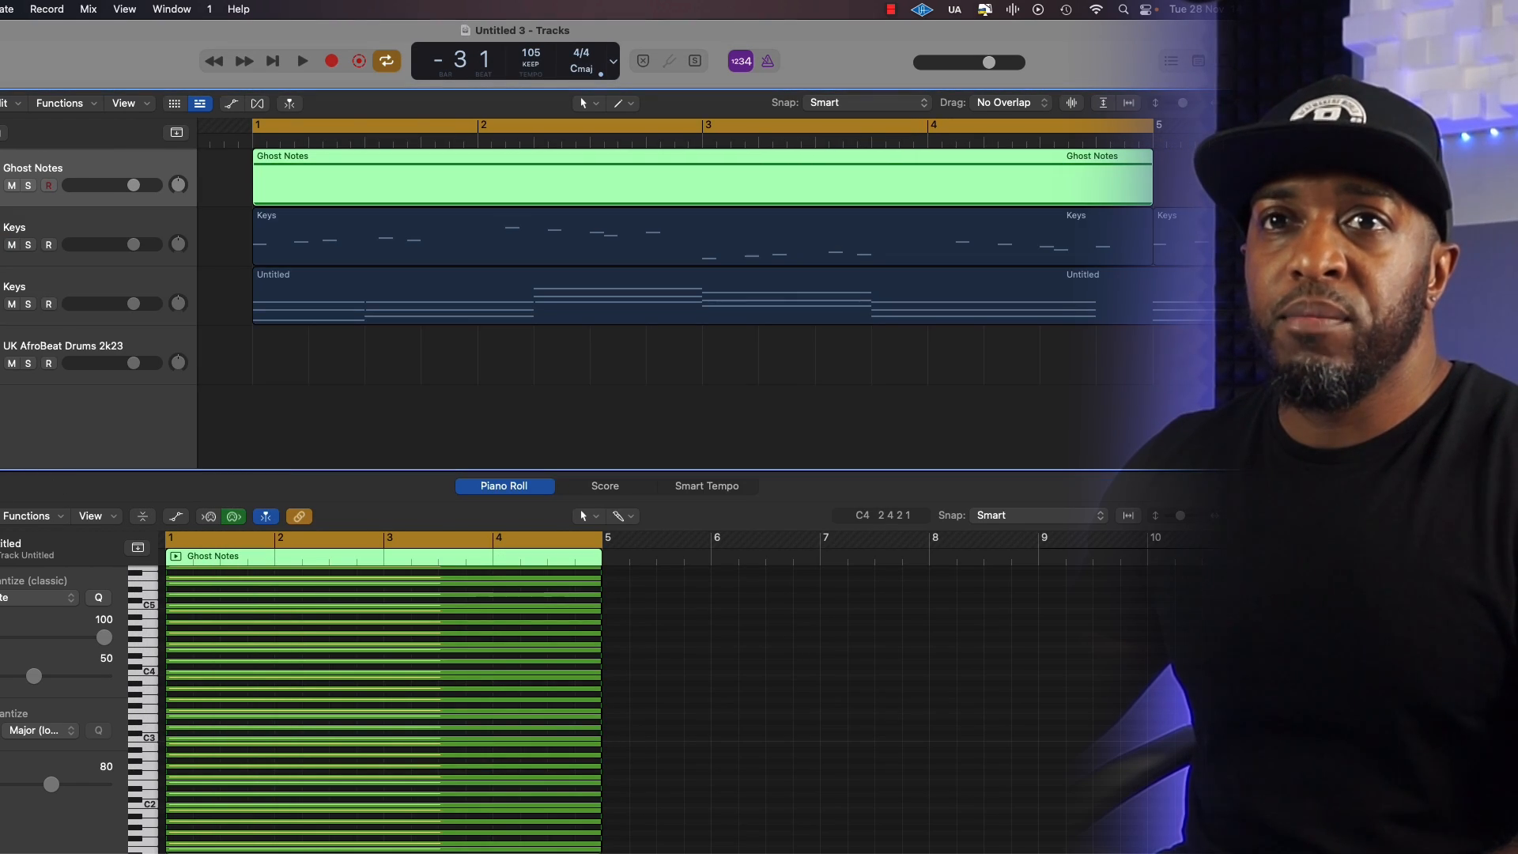
Step: Import the exported MIDI file from the Desktop into a new track without importing tempo
key("super+Tab")
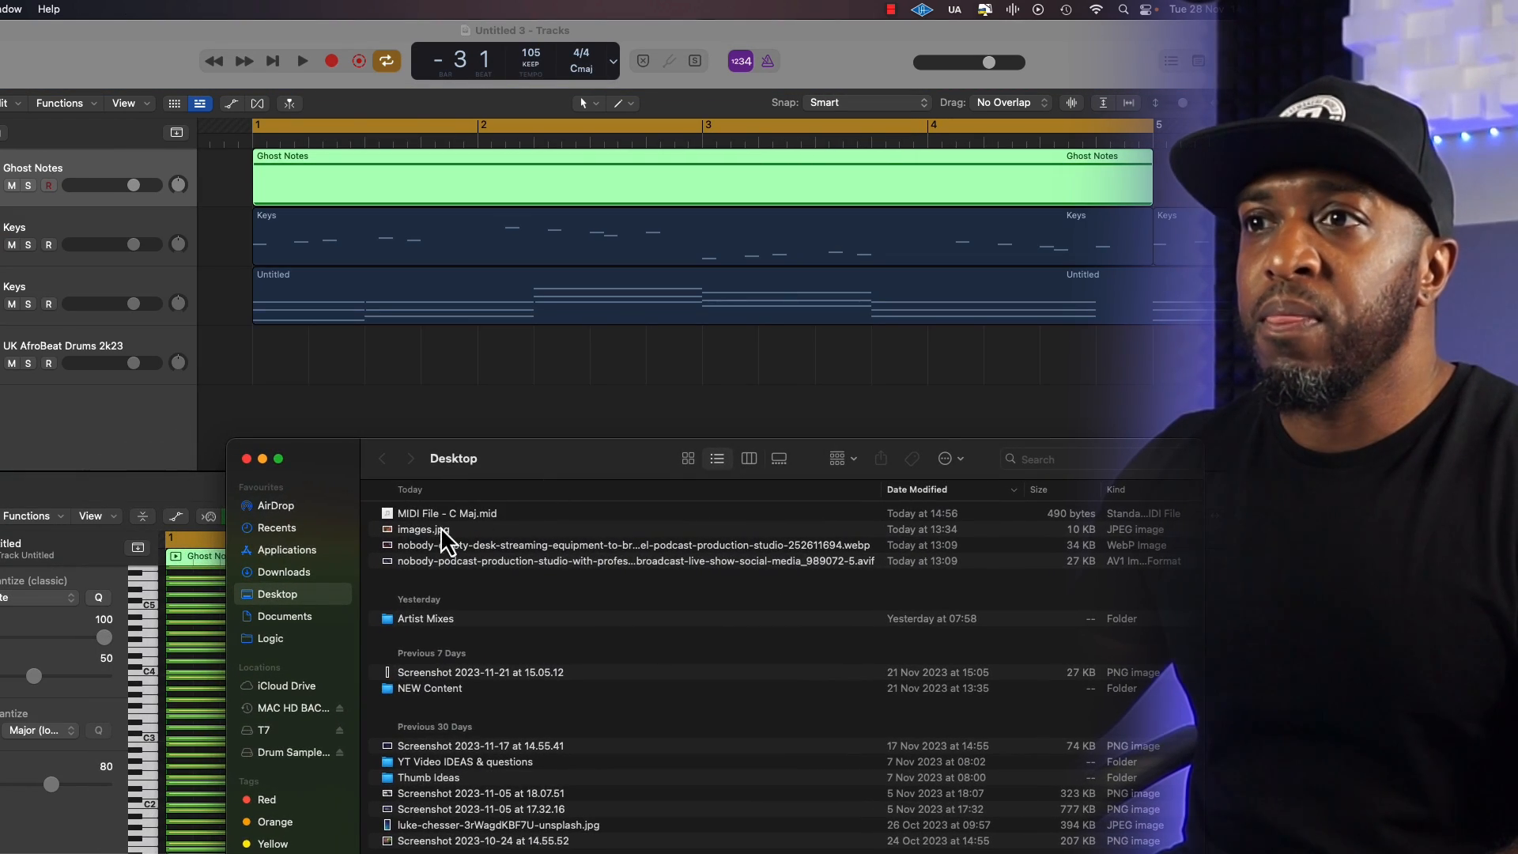
left_click_drag(405, 515, 251, 410)
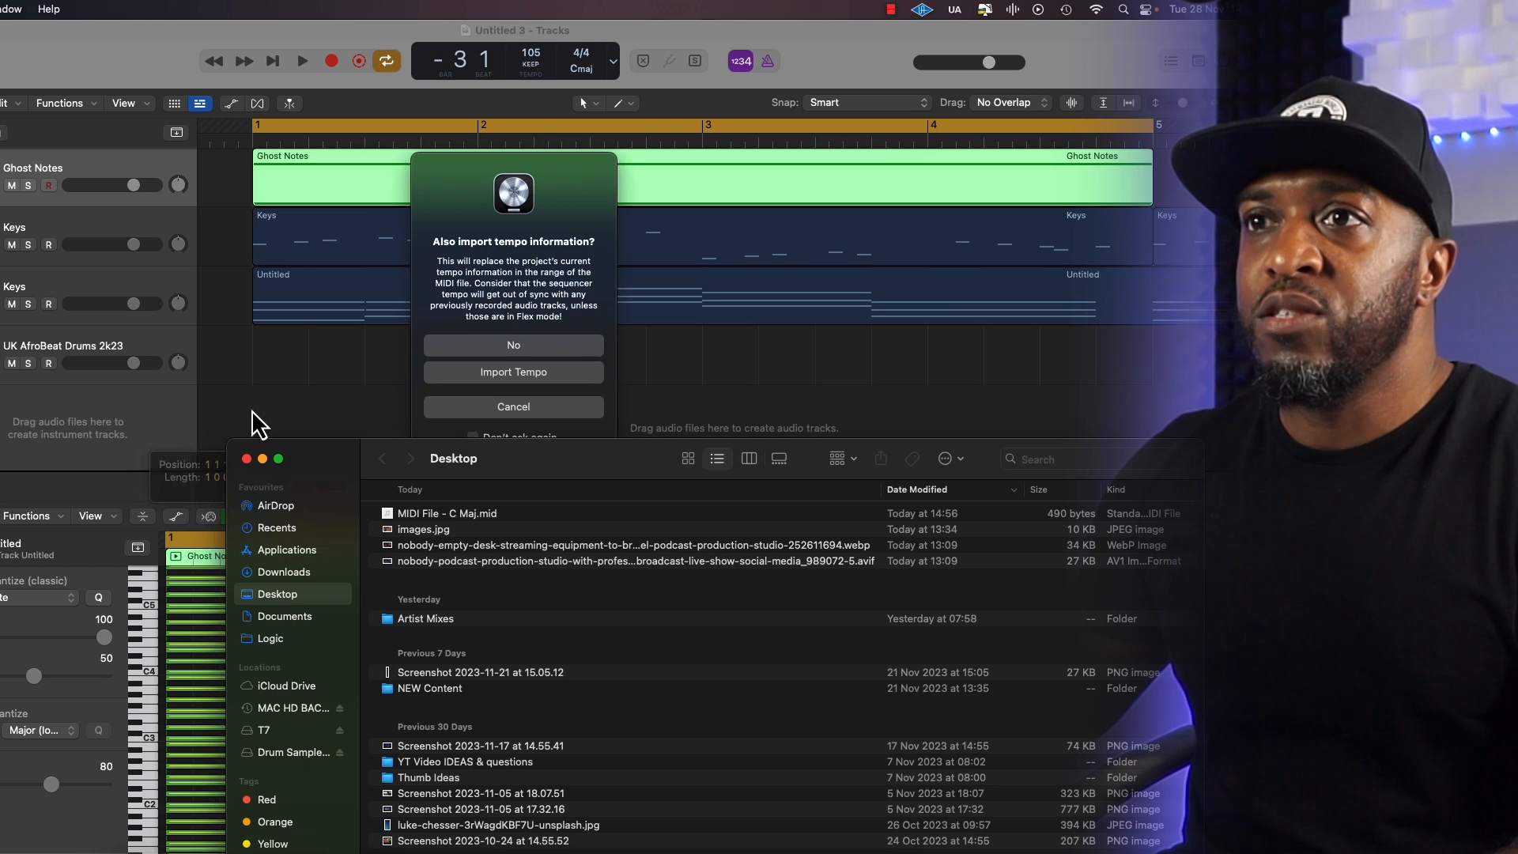
left_click(528, 345)
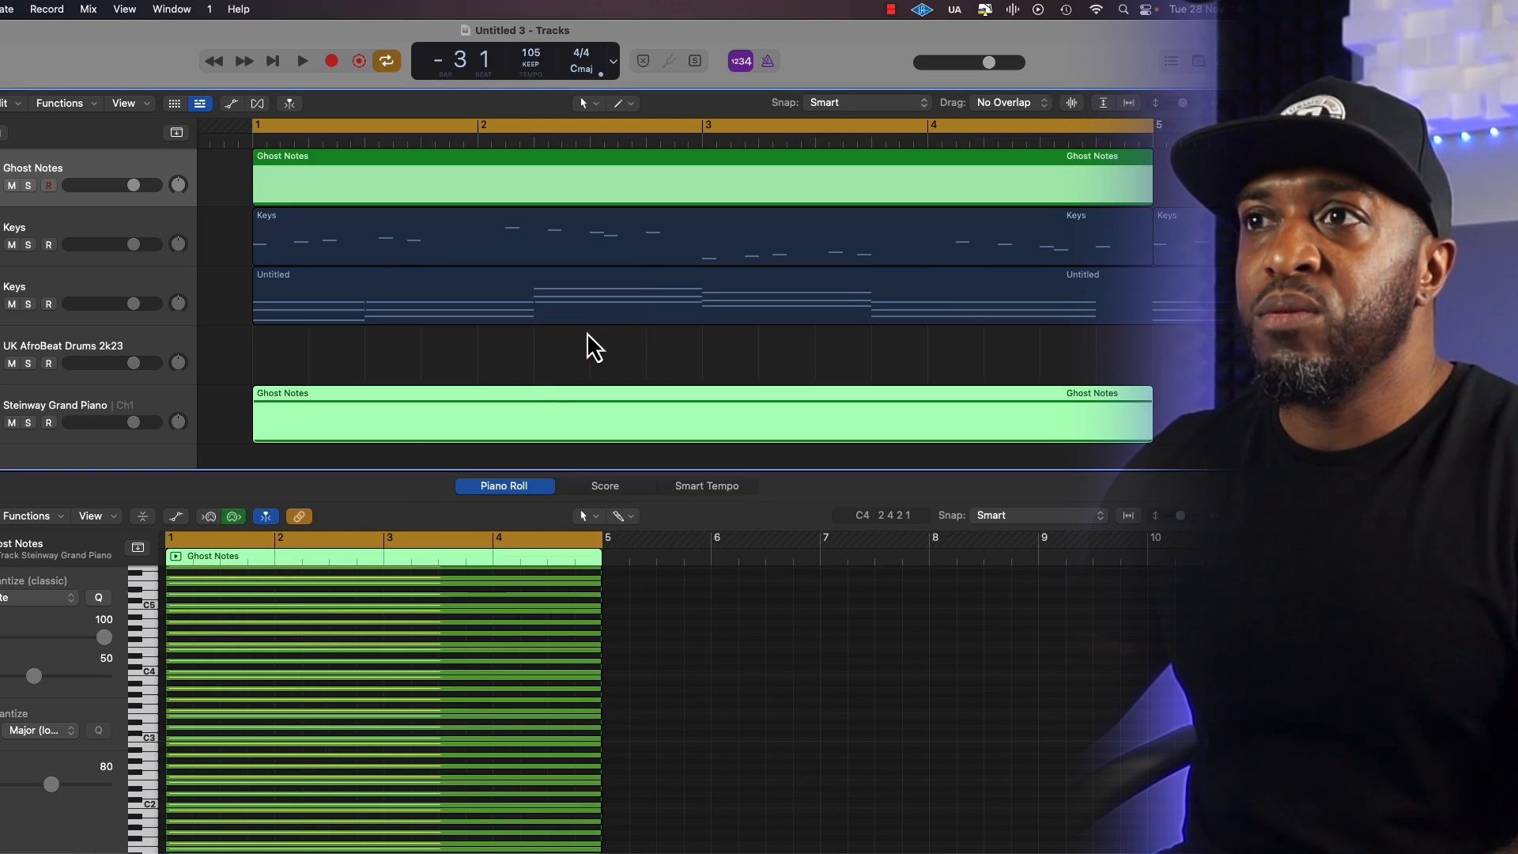
Step: Loop the imported Ghost Notes region on the Steinway Grand Piano track
left_click(532, 380, "ctrl+alt")
left_click(355, 396)
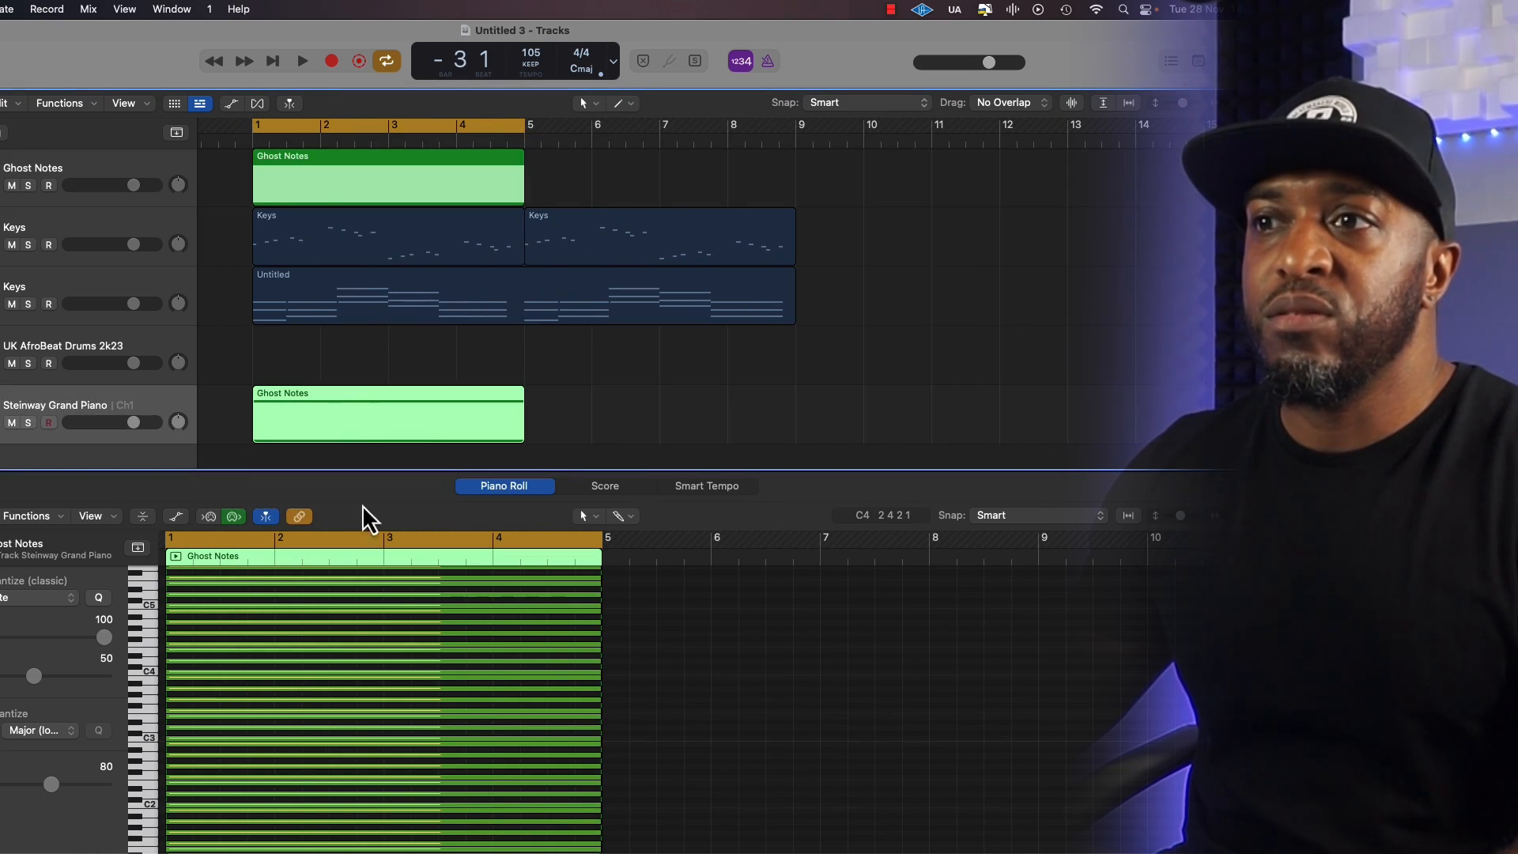
scroll(330, 416, "left", 5)
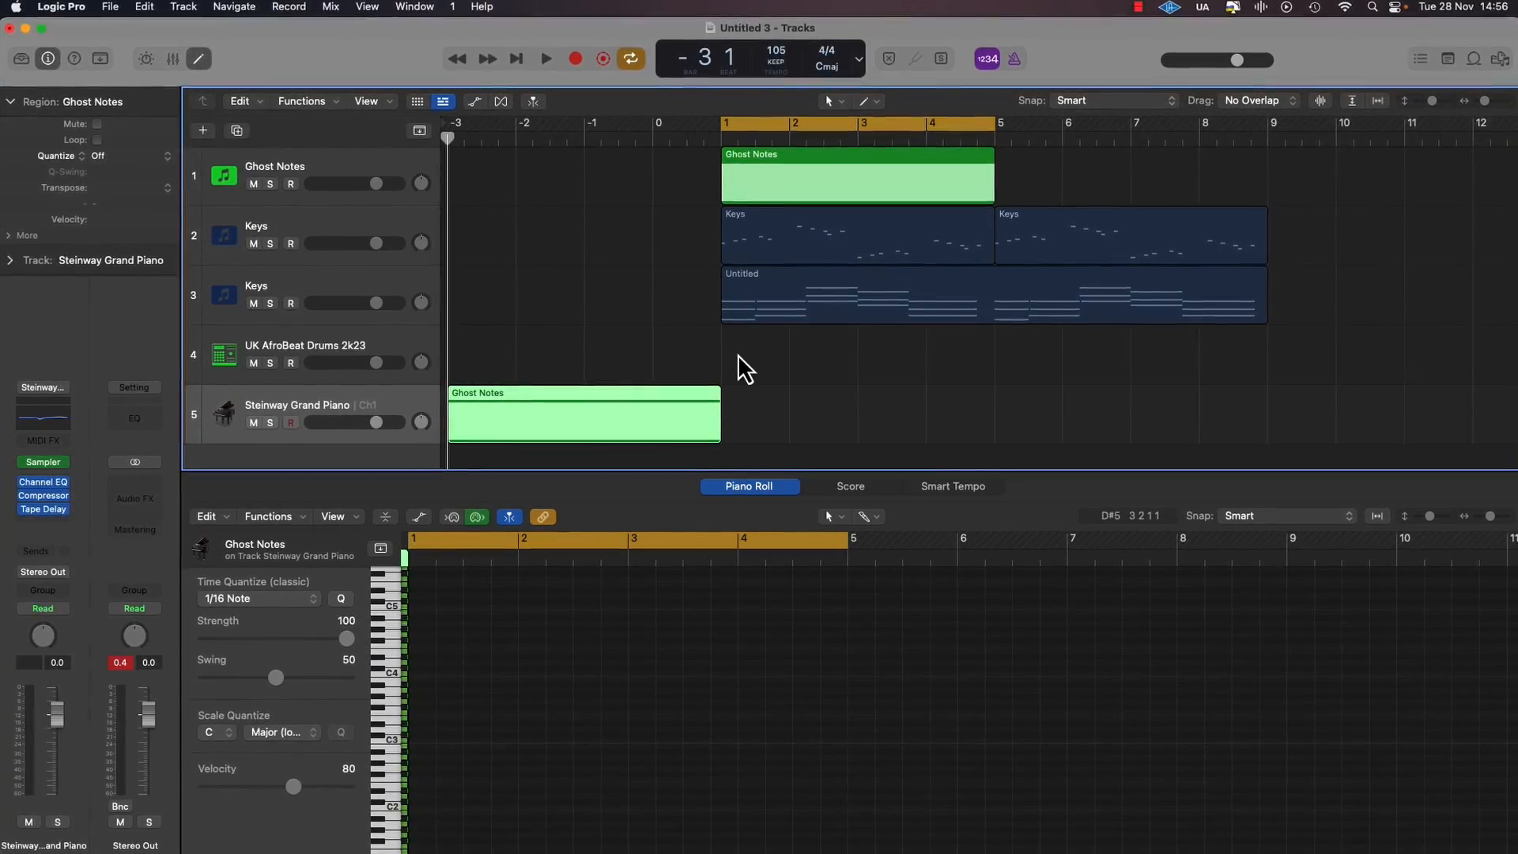
left_click(725, 360, "super")
key("super+z")
left_click(681, 399)
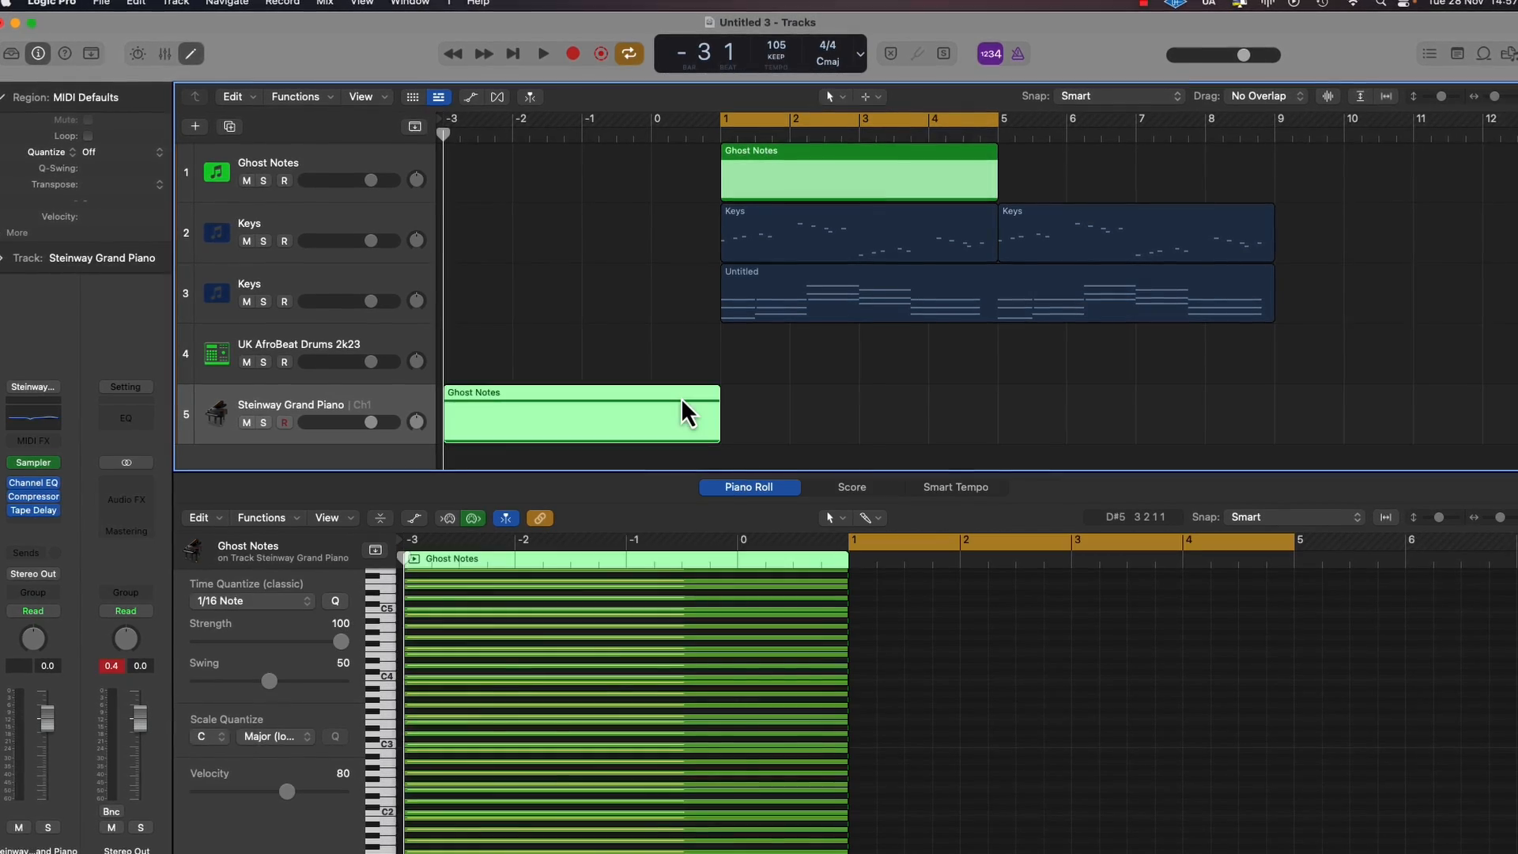
scroll(681, 399, "right", 2)
key("l")
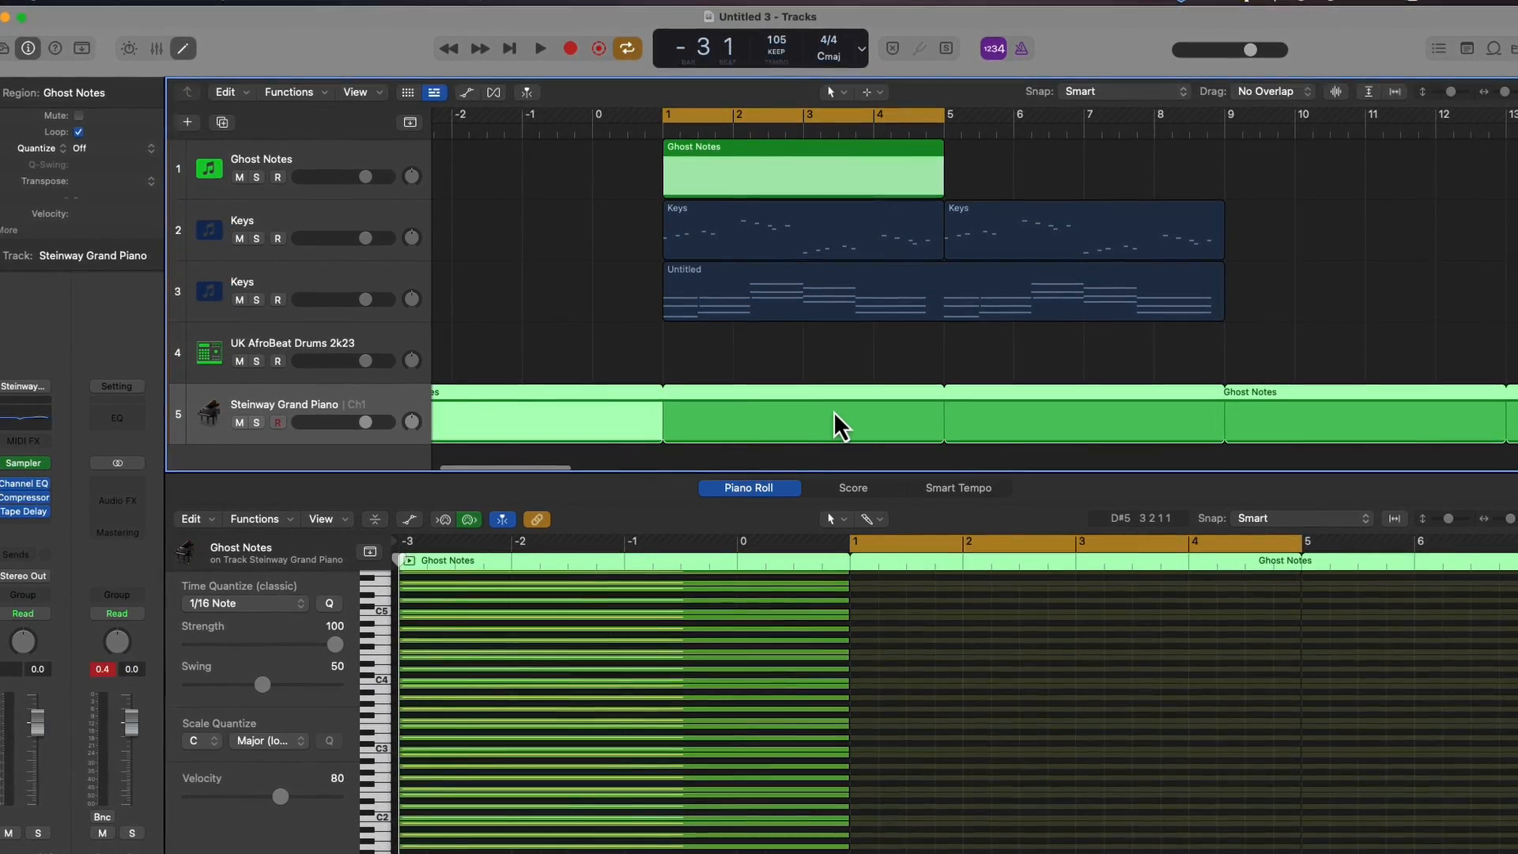
Step: Select the Untitled chord region together with the Ghost Notes region and open both in the piano roll
scroll(826, 398, "down", 2)
left_click(391, 225)
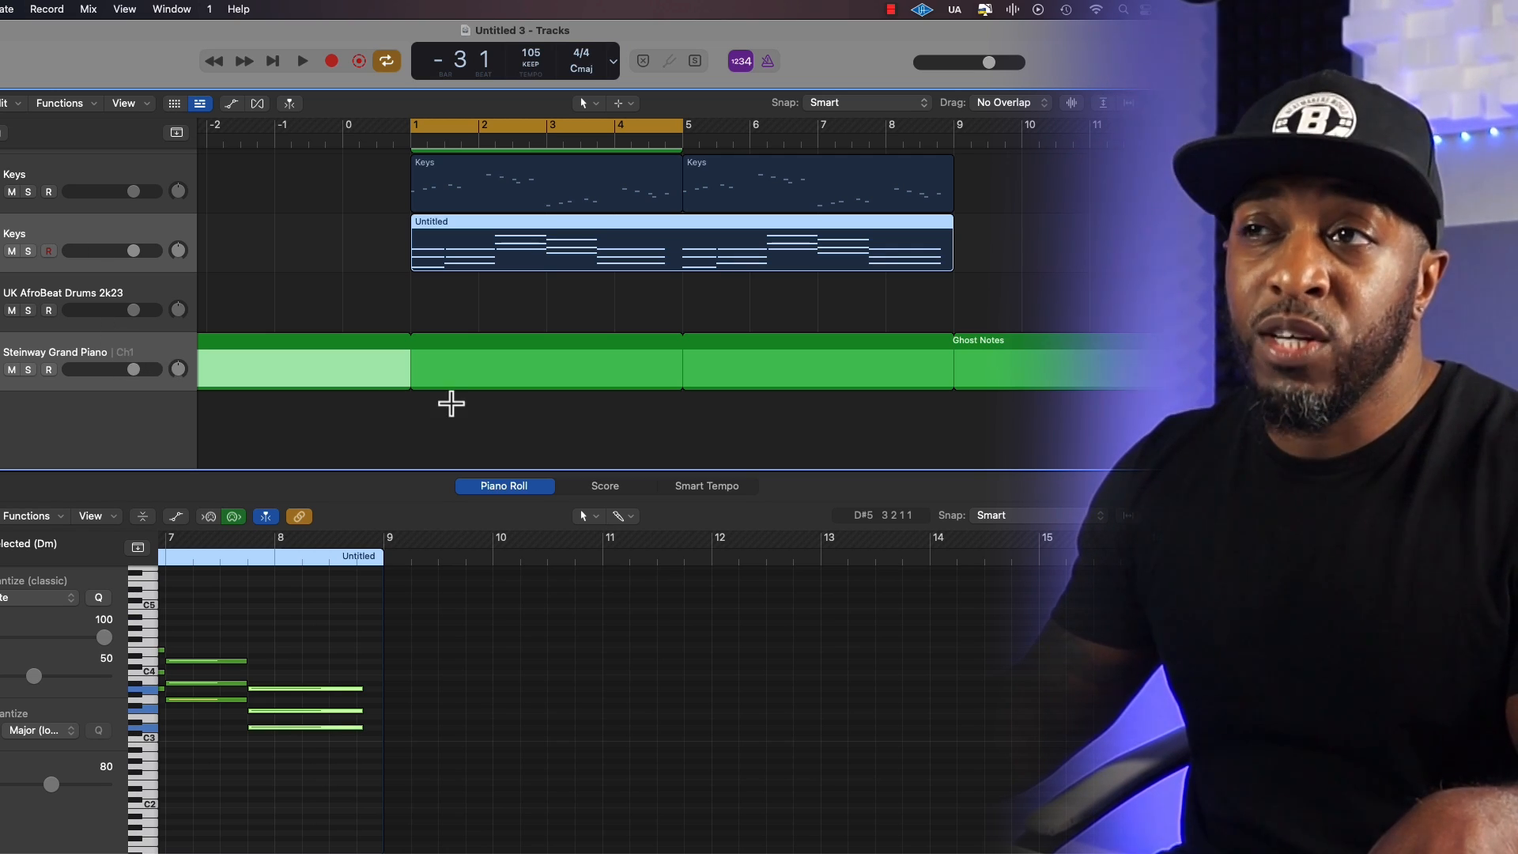
left_click(543, 419)
left_click_drag(579, 426, 533, 235)
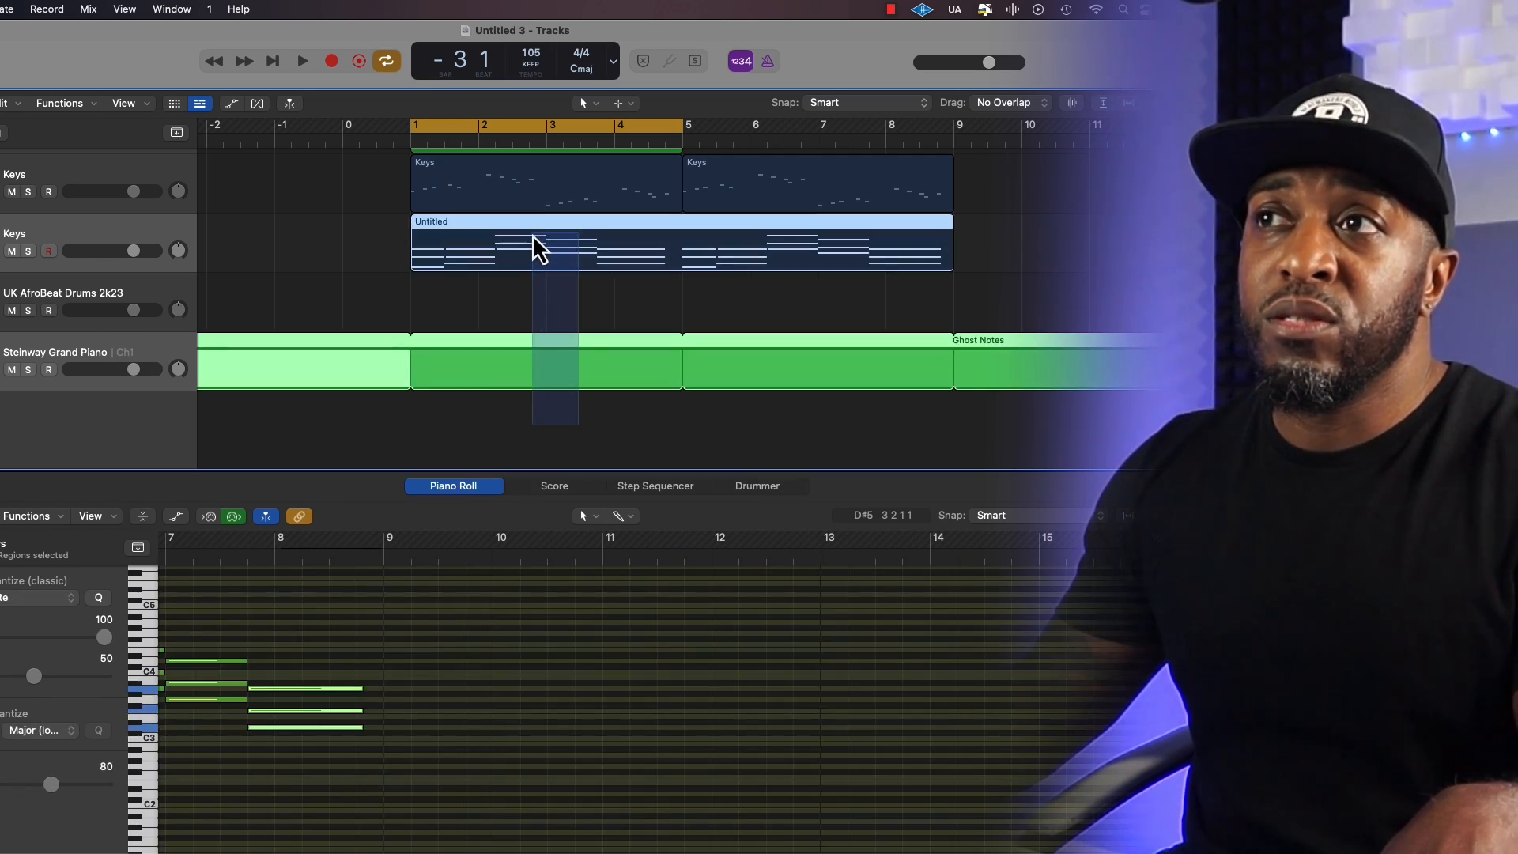
left_click_drag(540, 517, 510, 295)
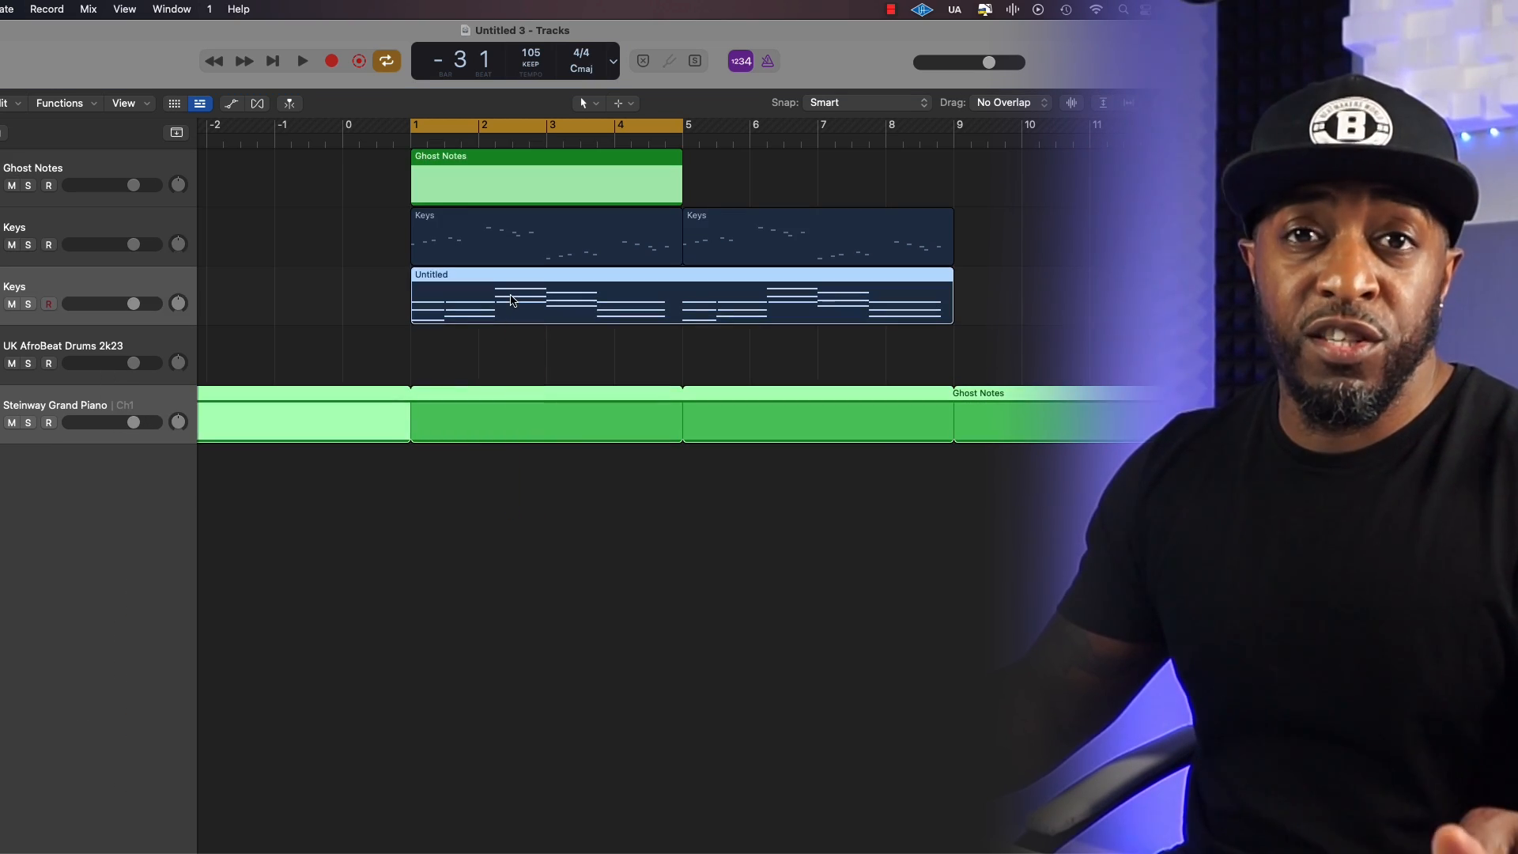
left_click_drag(577, 548, 555, 290)
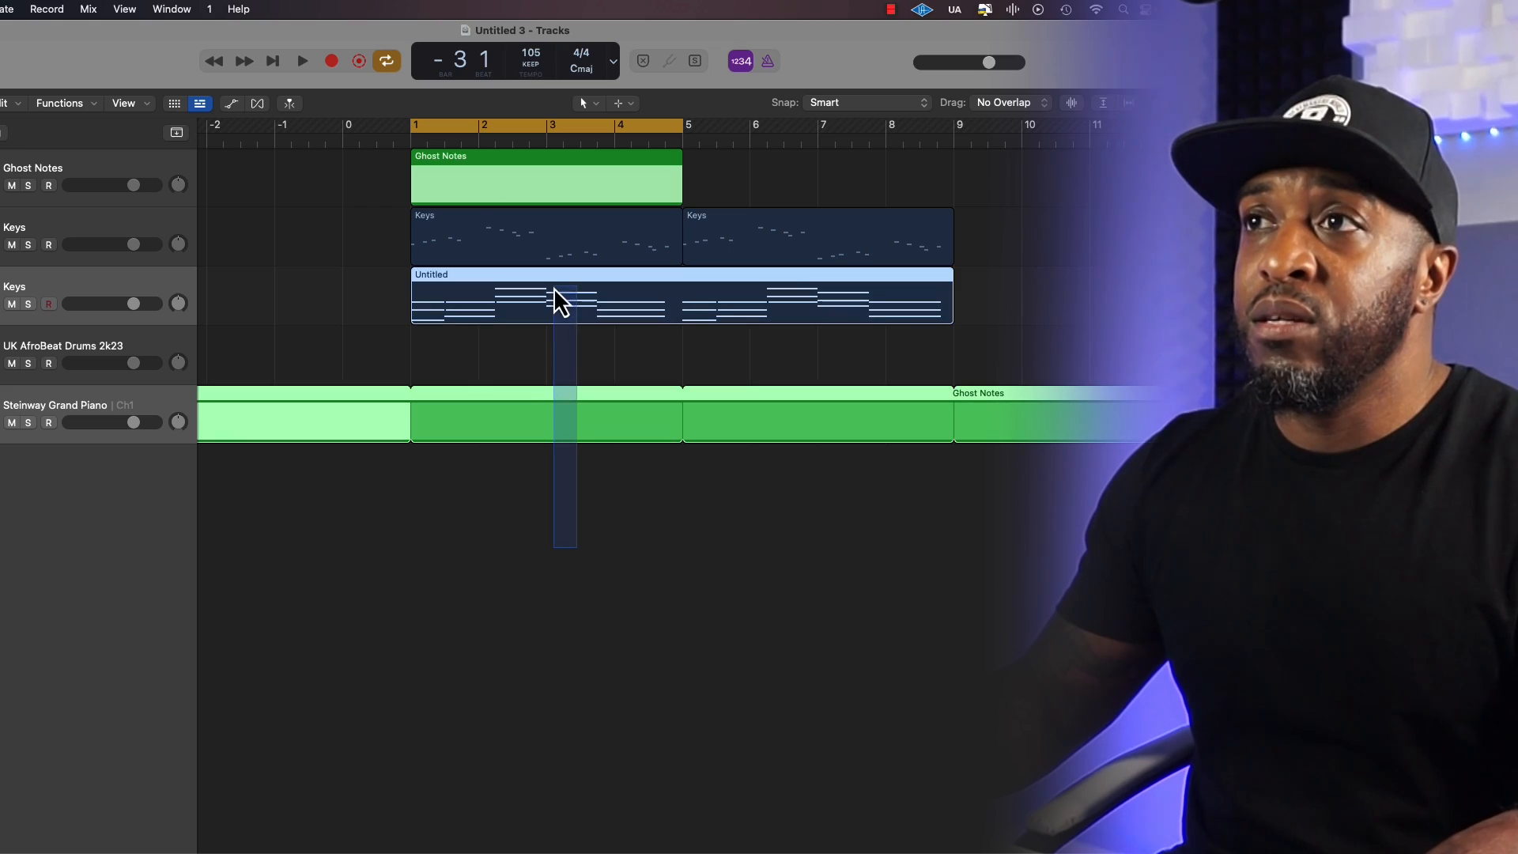
key("p")
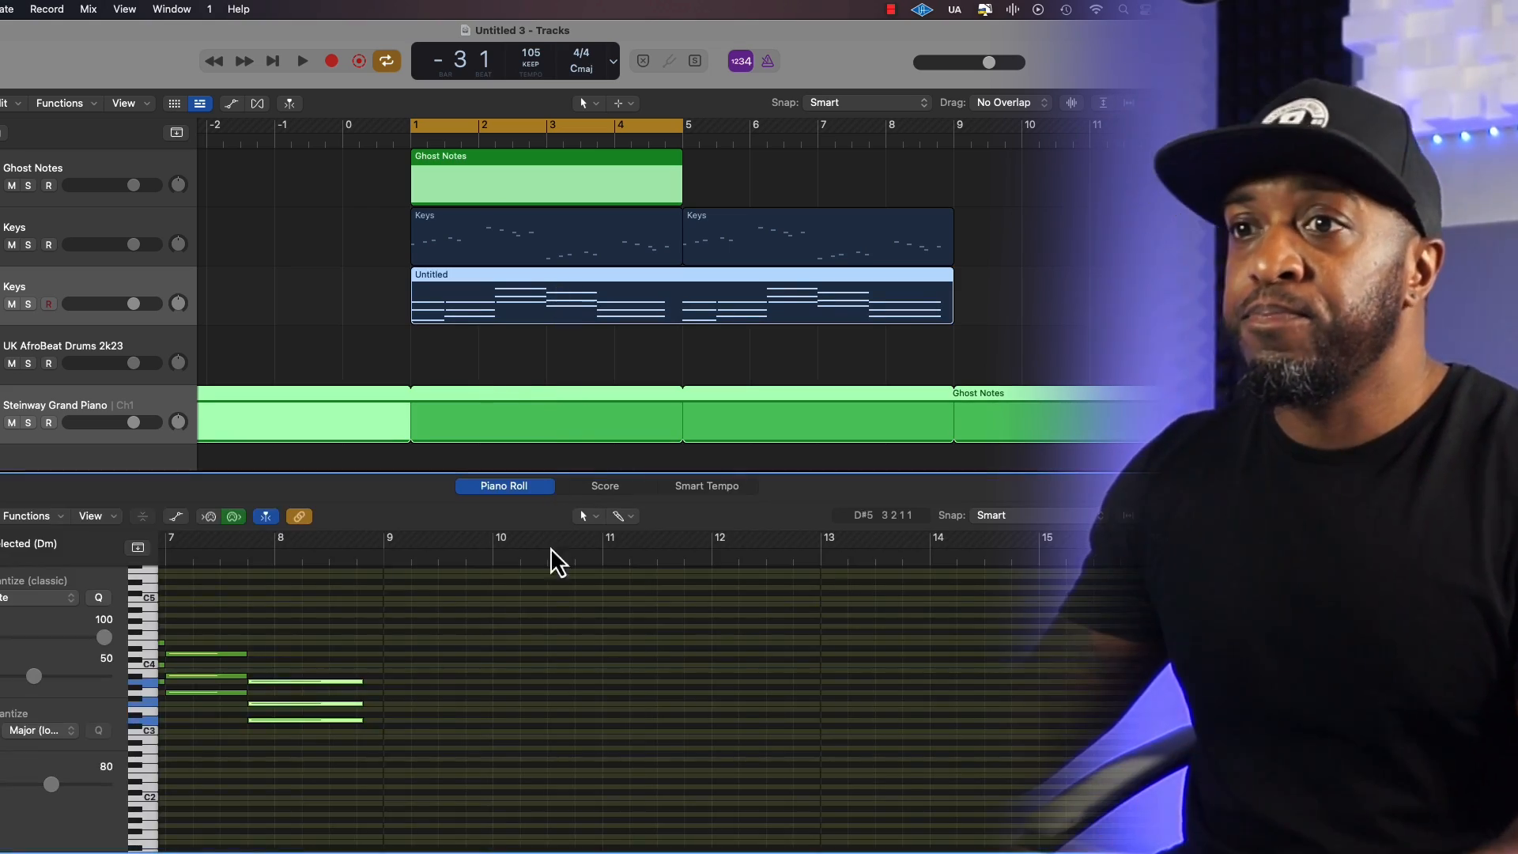
scroll(492, 653, "left", 5)
scroll(737, 653, "left", 5)
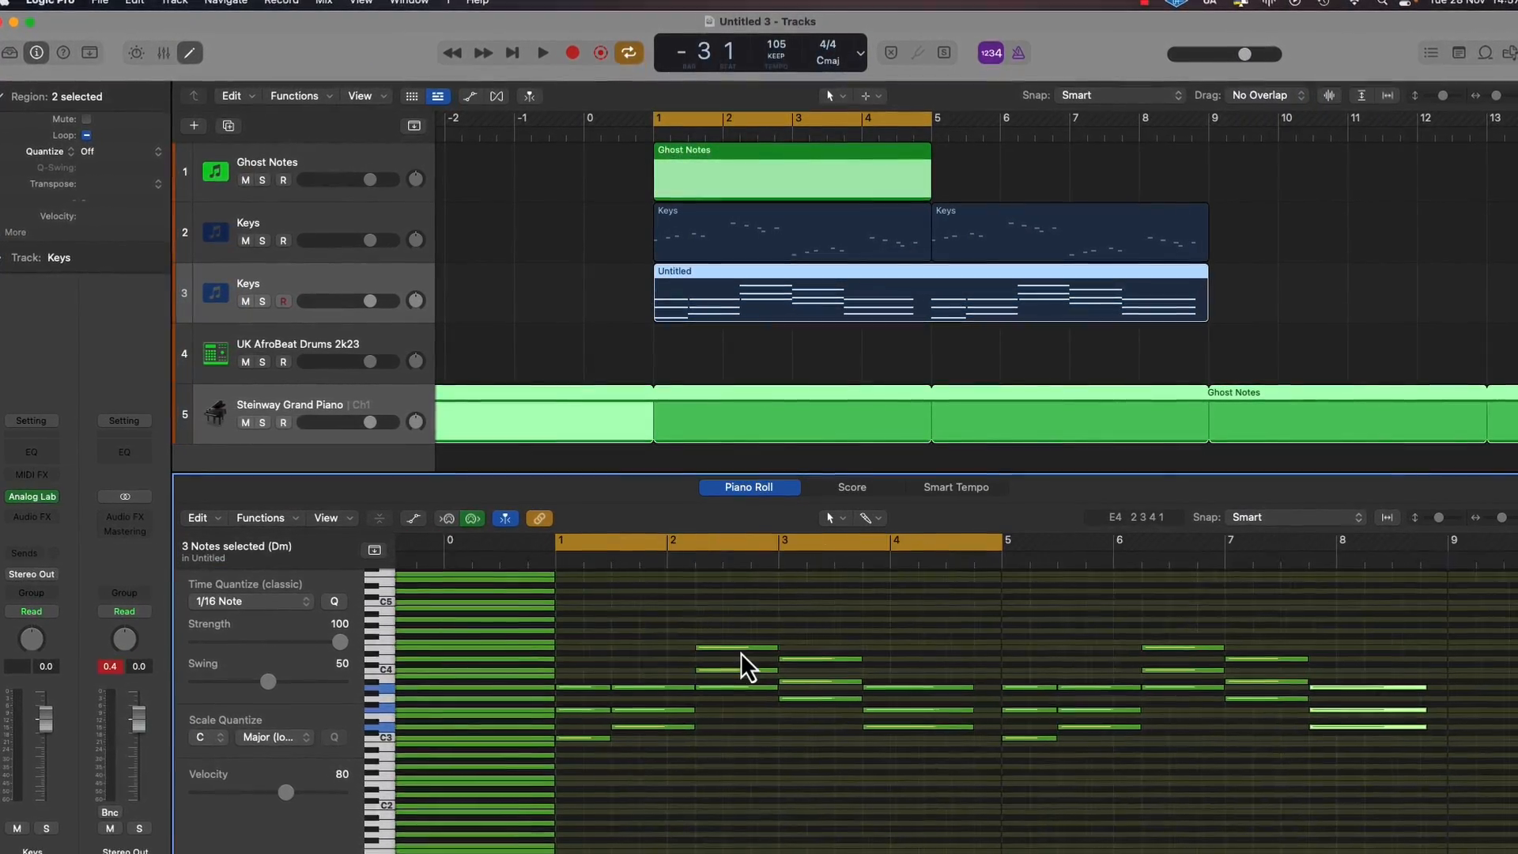